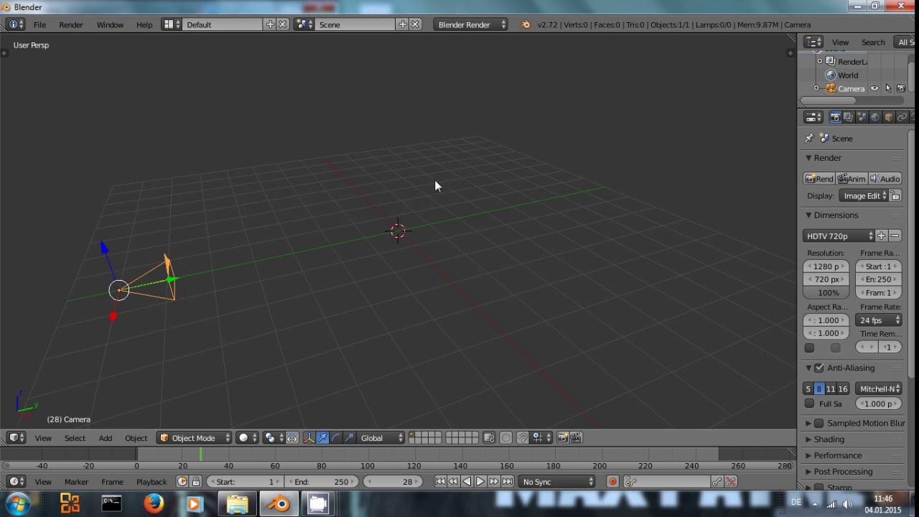
- Keep Blender Render as the render engine and add a UV sphere to the scene
left_click(472, 26)
left_click(473, 41)
key("shift+a")
mouse_move(377, 212)
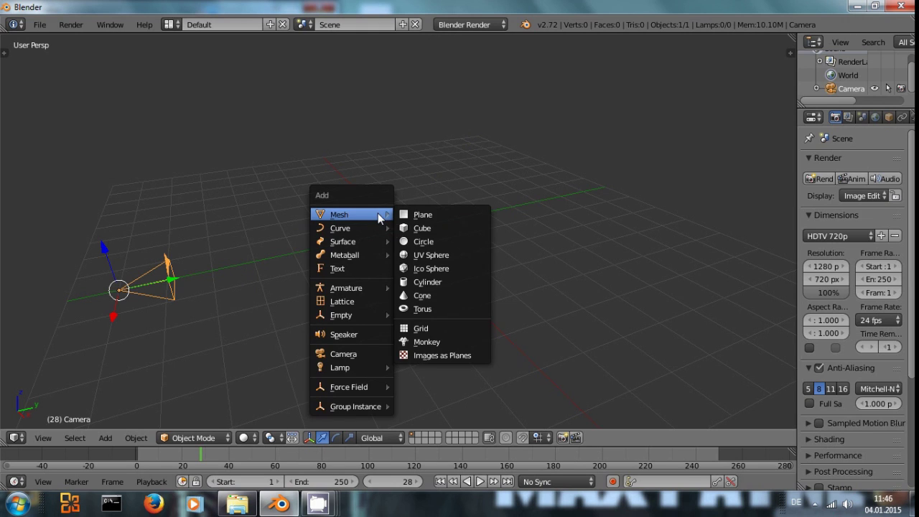
left_click(451, 255)
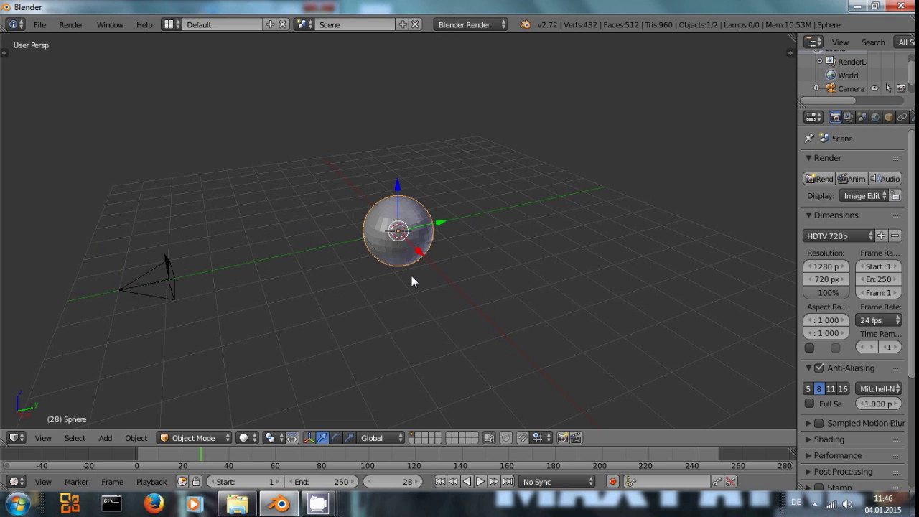
scroll(411, 275, "up", 4)
scroll(411, 276, "down", 6)
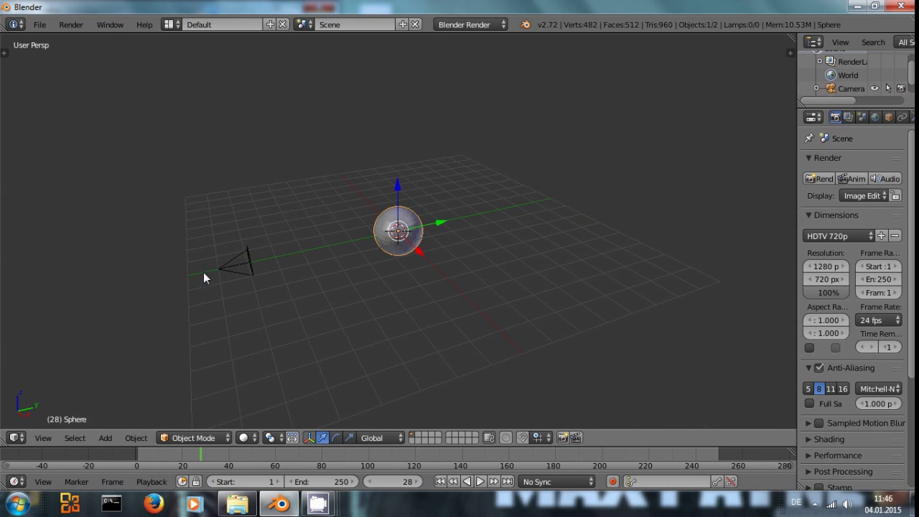
- Give the new UV sphere 64 segments in the tool panel
key("t")
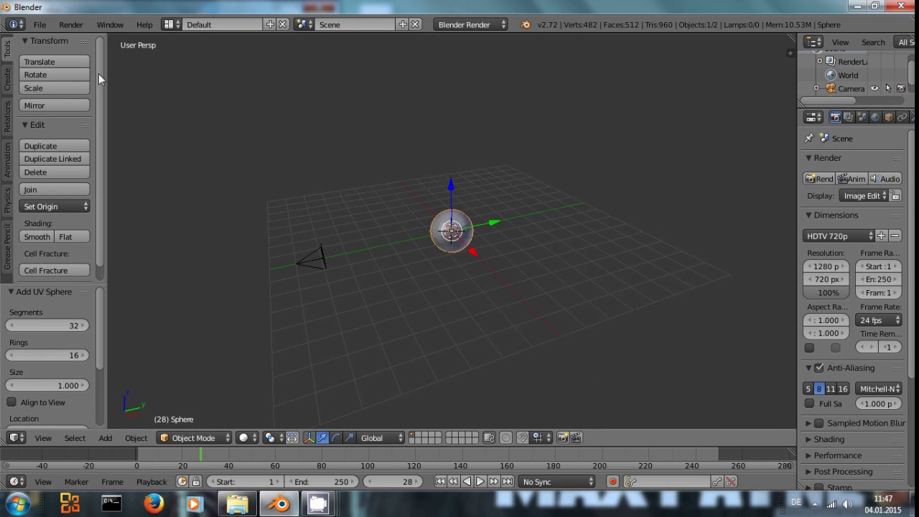
scroll(5, 281, "down", 3)
scroll(42, 326, "up", 4)
left_click(64, 326)
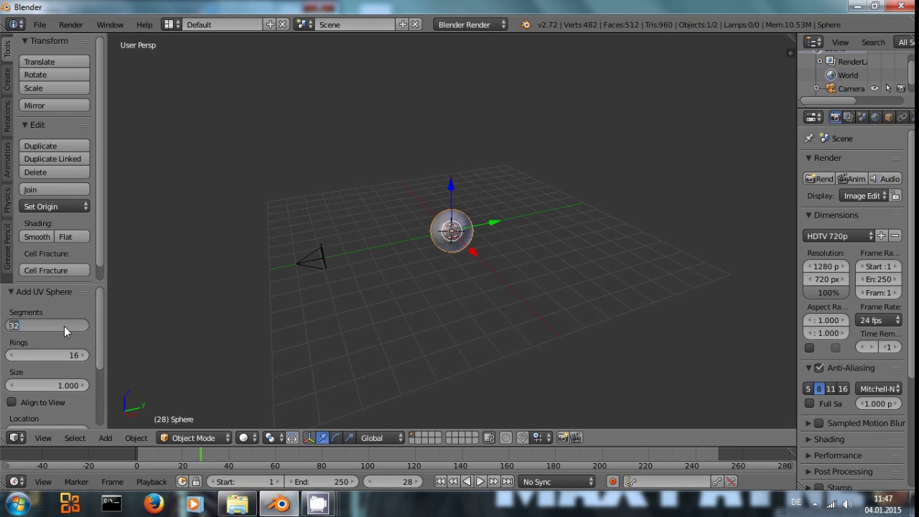
type("64")
key("Return")
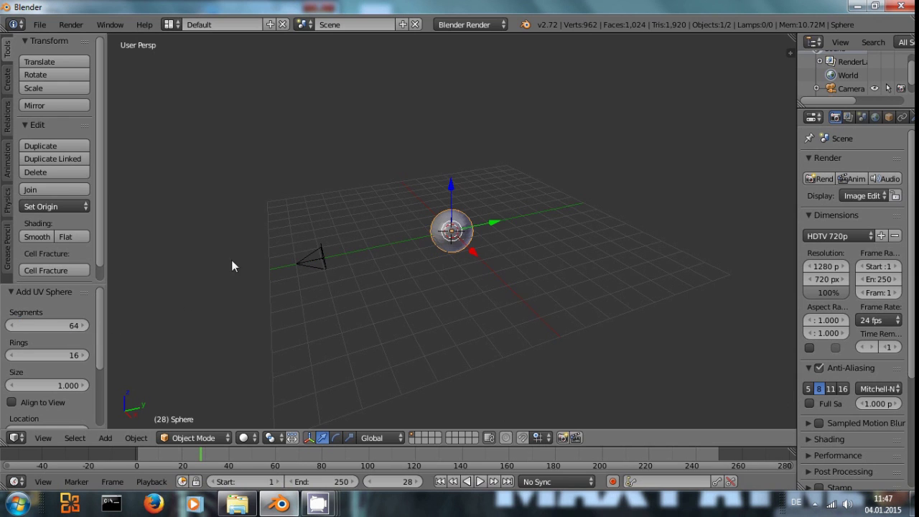
- Shade the sphere smooth and orbit the view closer with the X axis level
scroll(231, 260, "up", 2)
left_click(39, 238)
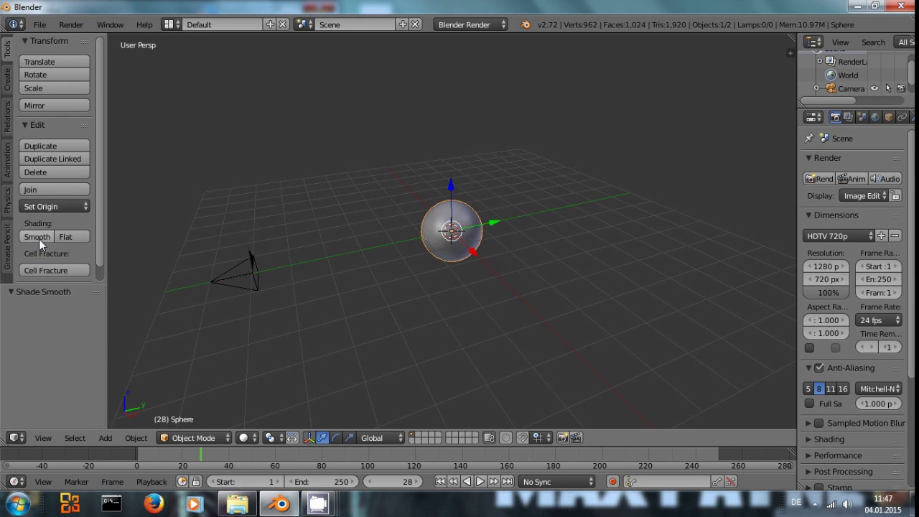
middle_click_drag(54, 237, 351, 242)
middle_click_drag(576, 256, 568, 259)
- In Edit Mode, select only the sphere's top-pole vertex from the front view
key("Tab")
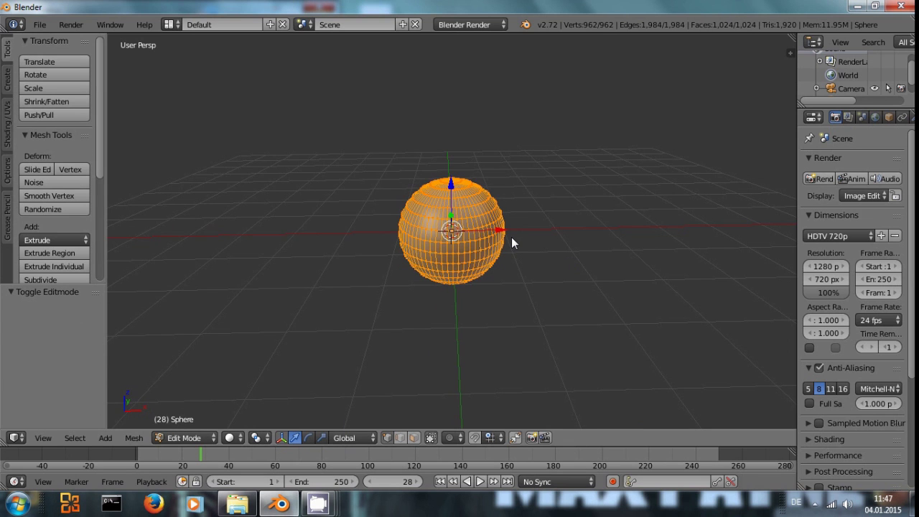
key("KP_1")
scroll(487, 207, "up", 4)
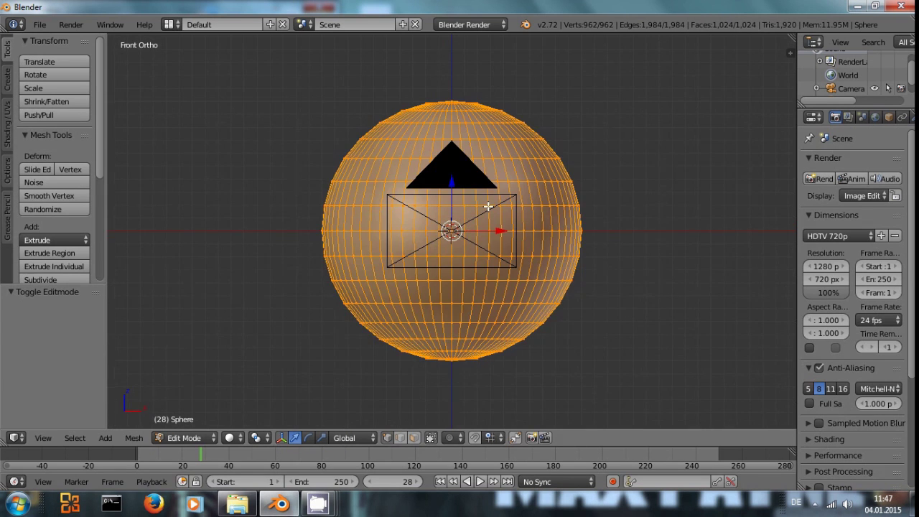
scroll(488, 207, "down", 2)
middle_click_drag(487, 144, 486, 189)
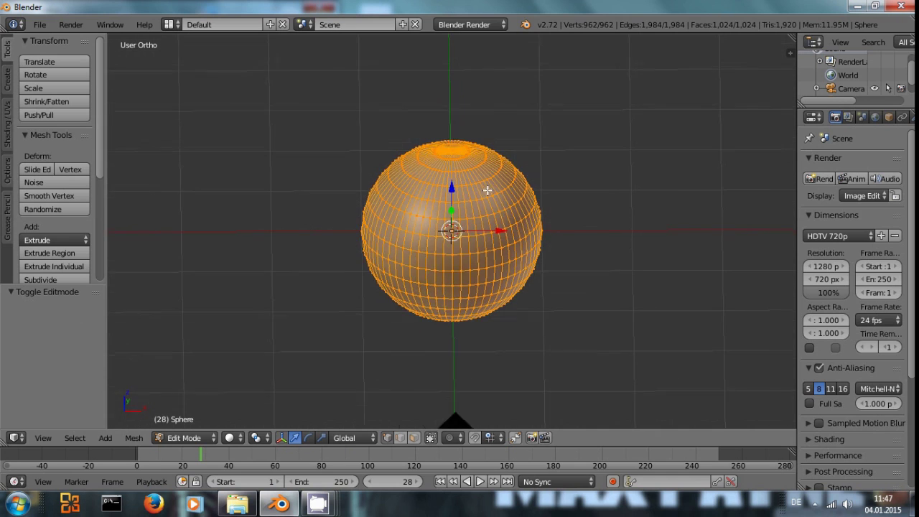
right_click(451, 150)
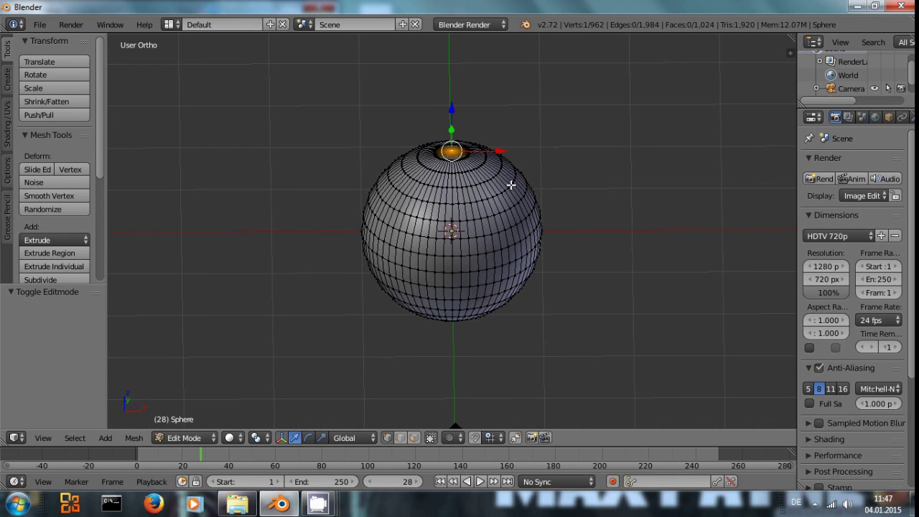
key("KP_1")
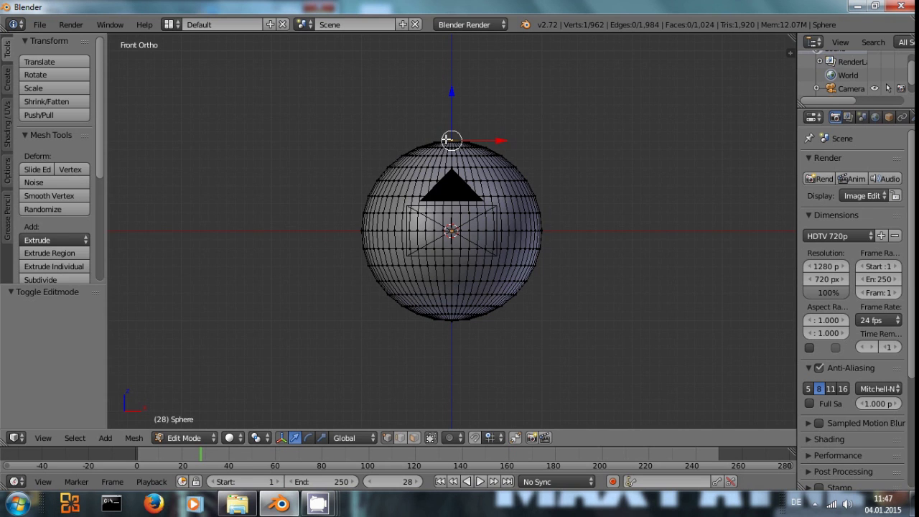
middle_click_drag(446, 140, 447, 192)
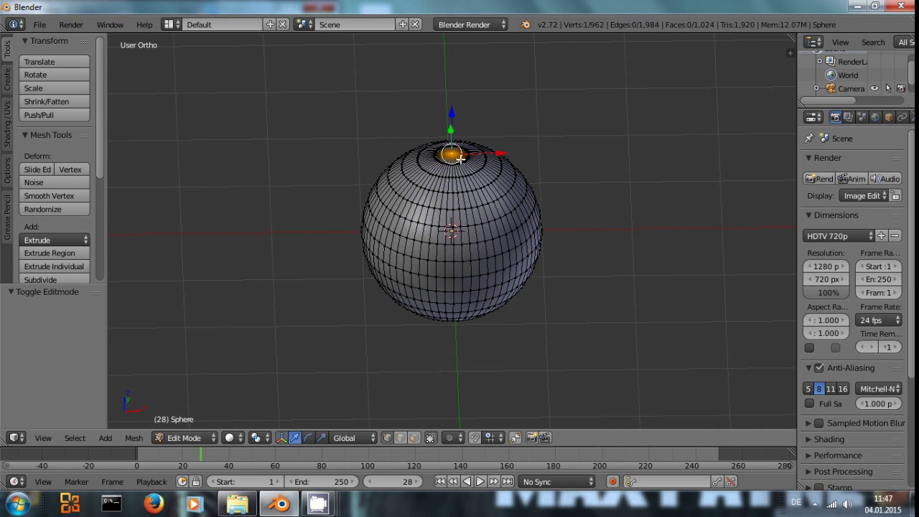
key("Tab")
key("Tab")
key("Tab")
key("Tab")
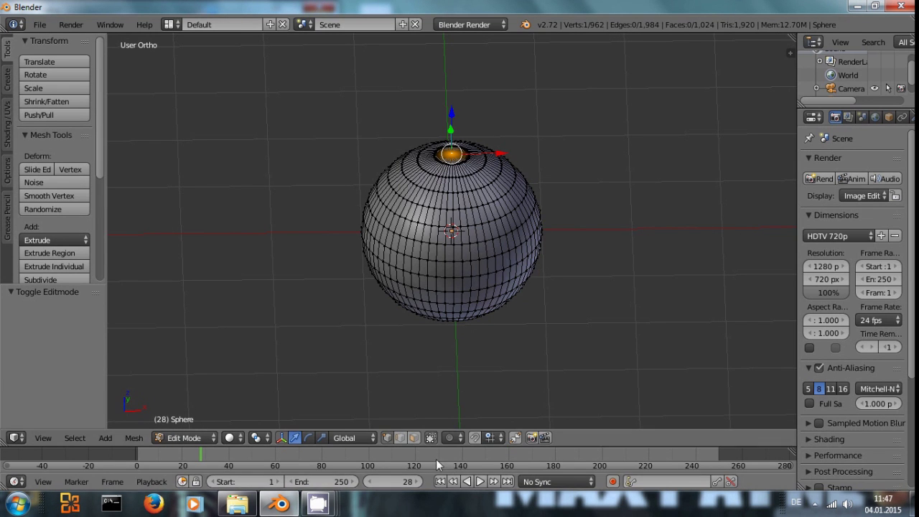
- Turn on proportional editing and return to the front view
left_click(448, 437)
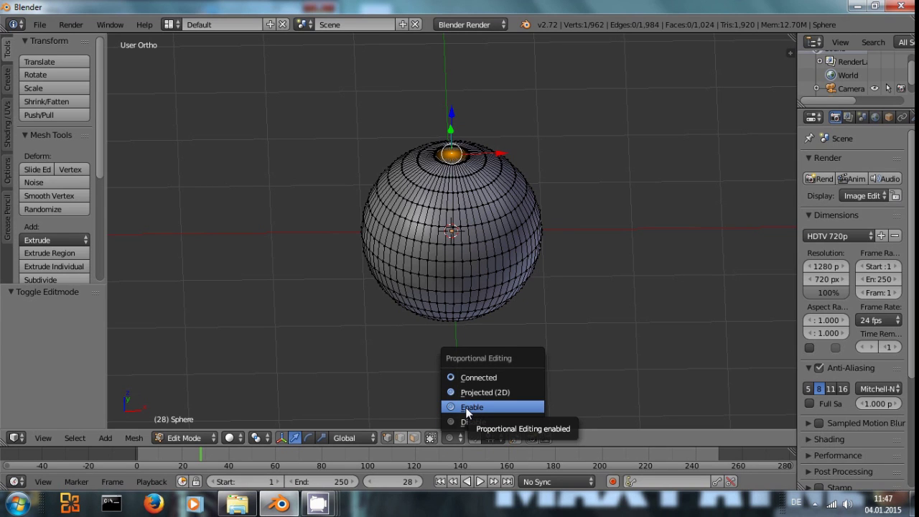
left_click(466, 409)
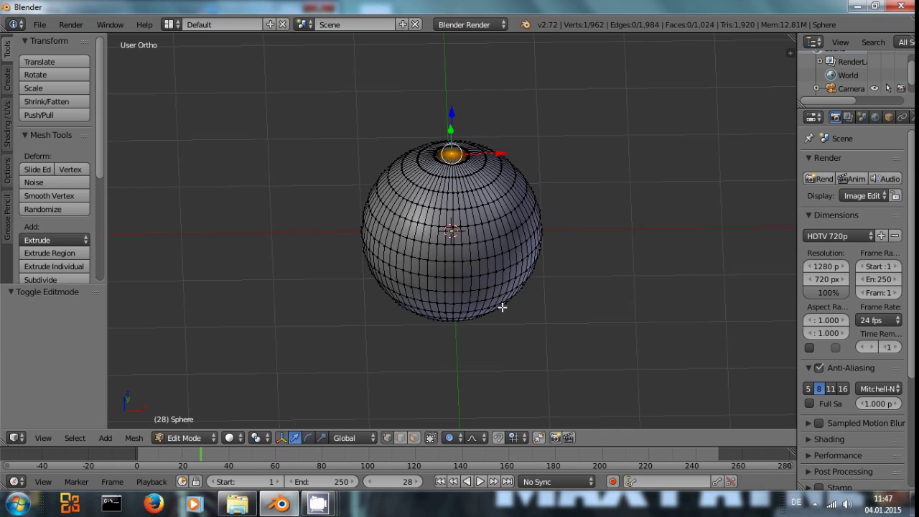
key("KP_1")
scroll(481, 237, "down", 3)
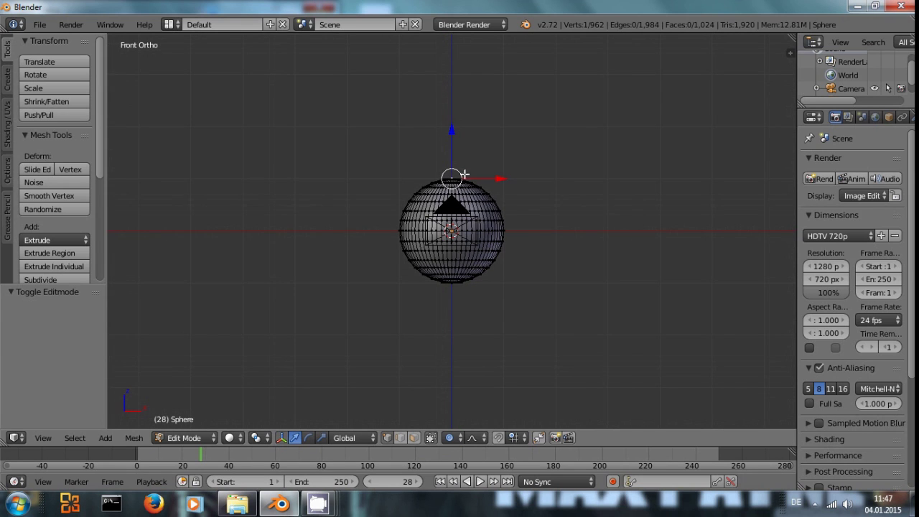
- Raise the top vertex 1.47 along Z with soft falloff, then return to Object Mode
key("g")
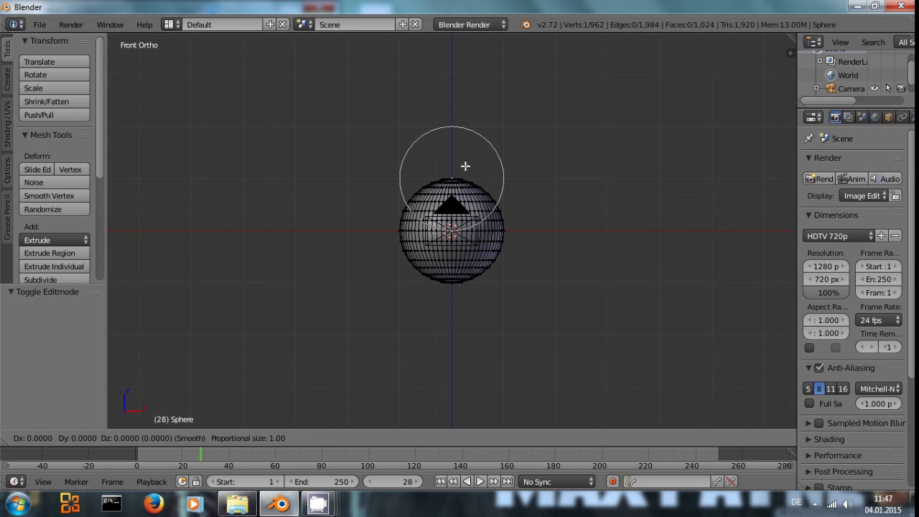
scroll(465, 165, "down", 3)
scroll(465, 165, "up", 4)
scroll(465, 167, "down", 4)
scroll(465, 166, "down", 3)
scroll(465, 166, "up", 3)
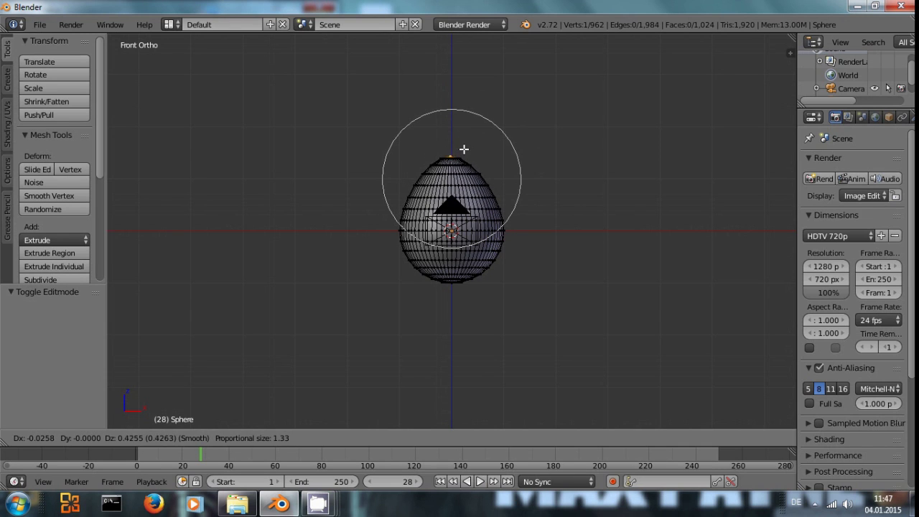
key("z")
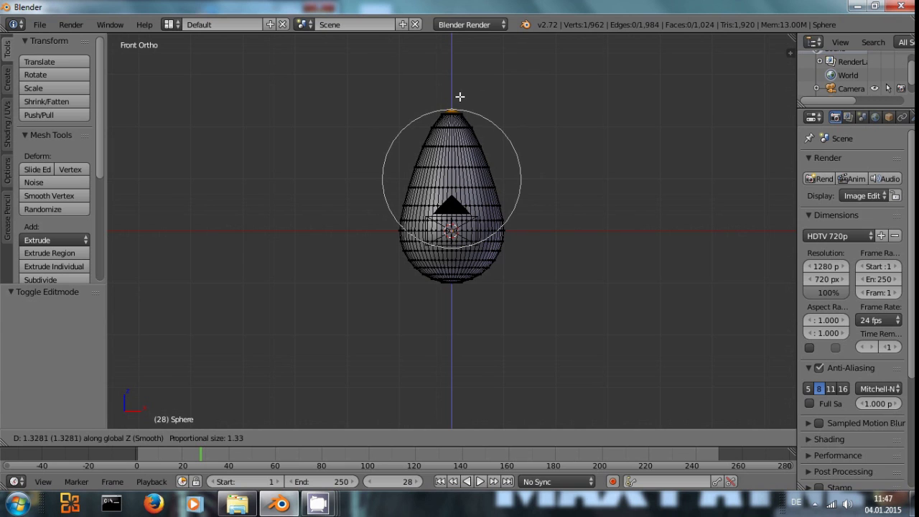
left_click(460, 89)
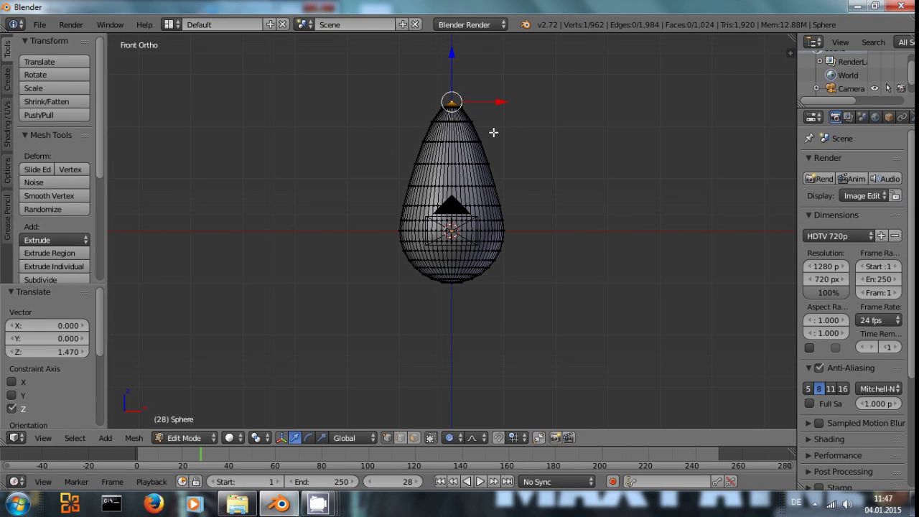
key("Tab")
- Add a Subdivision Surface modifier to the egg
scroll(509, 160, "up", 2)
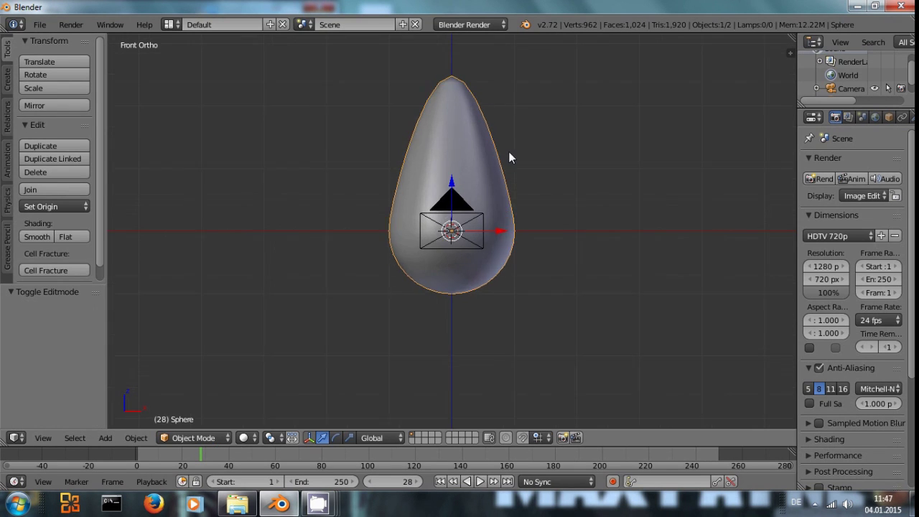
scroll(468, 169, "up", 4)
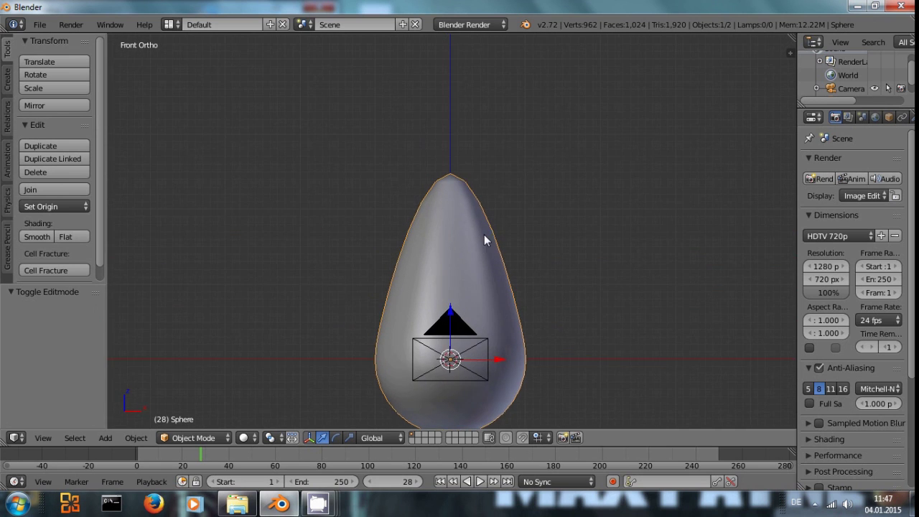
scroll(497, 124, "down", 3)
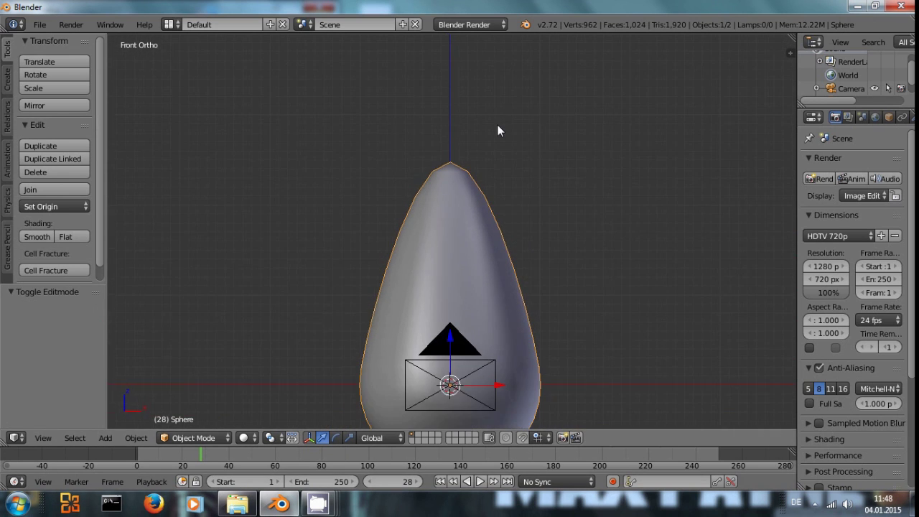
middle_click_drag(437, 187, 488, 245)
scroll(874, 121, "down", 2)
left_click(874, 118)
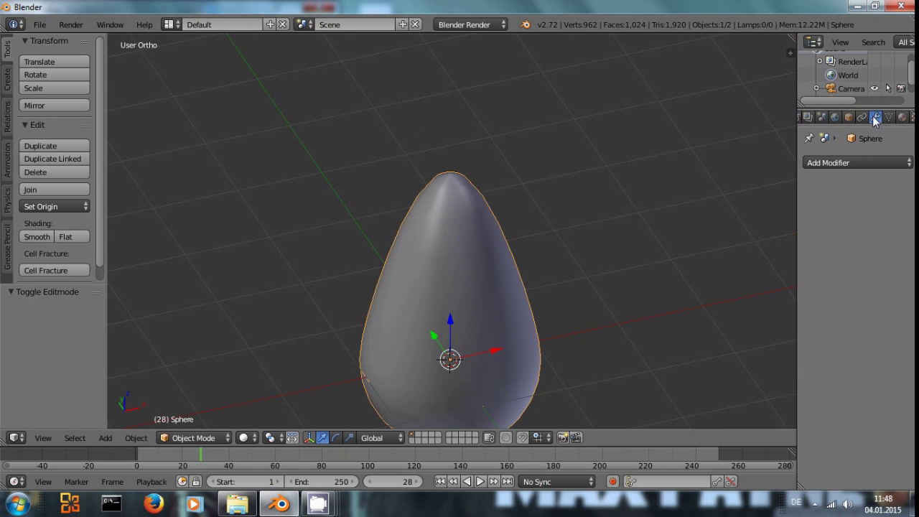
left_click(853, 163)
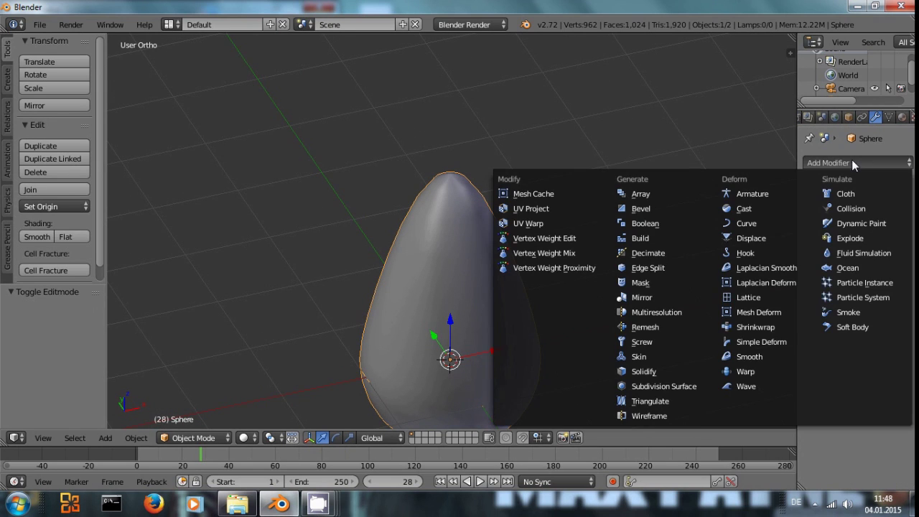
left_click(666, 386)
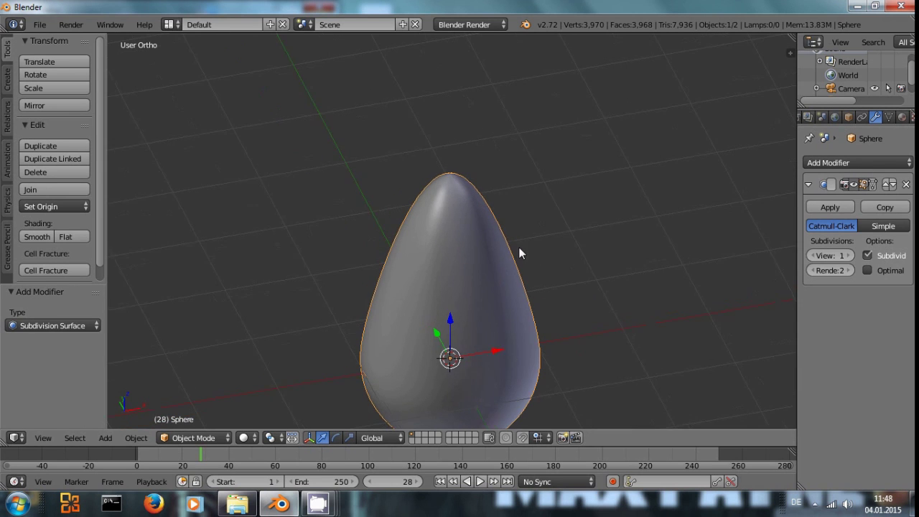
- Re-enter Edit Mode and turn proportional editing off
middle_click_drag(519, 252, 410, 154)
scroll(502, 188, "up", 2)
scroll(454, 141, "up", 2)
scroll(462, 117, "down", 2)
key("Tab")
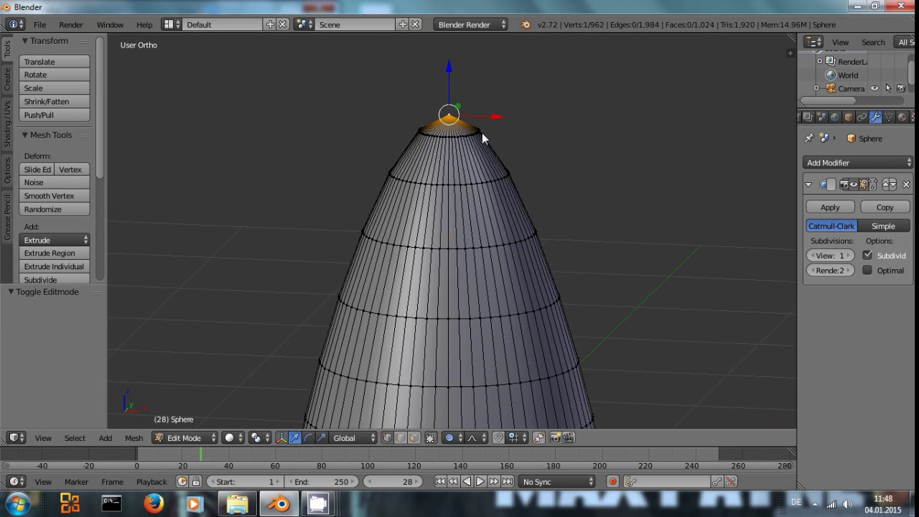
scroll(489, 136, "up", 2)
scroll(489, 136, "down", 2)
left_click(450, 437)
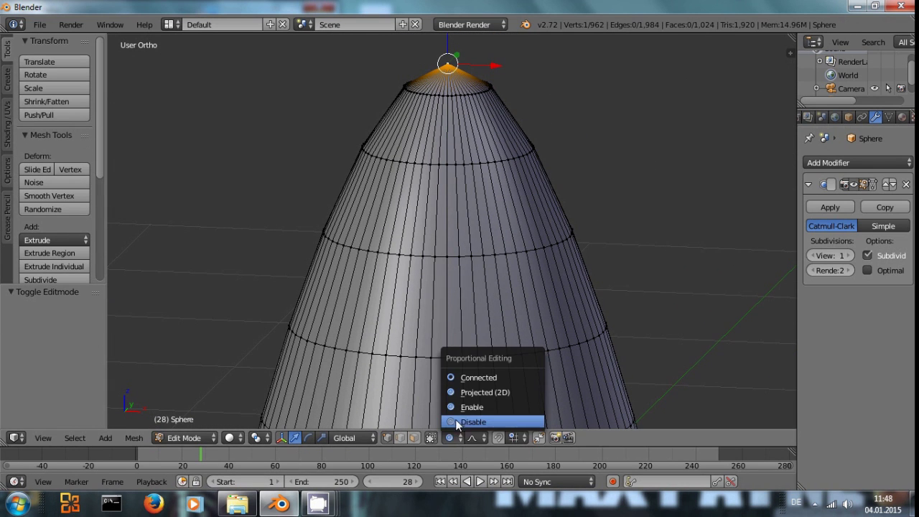
left_click(463, 424)
- Lower the tip vertex 0.04 along Z, then return to Object Mode and orbit
scroll(574, 294, "down", 2)
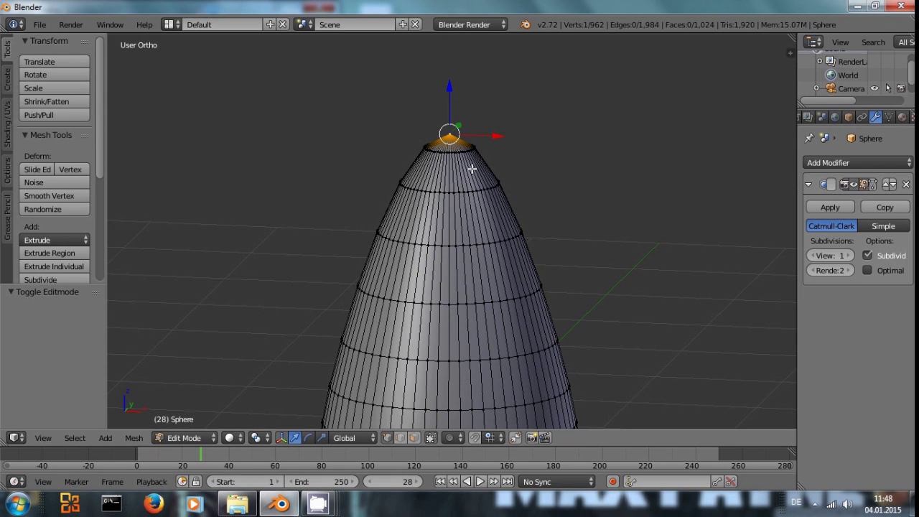
key("g")
key("z")
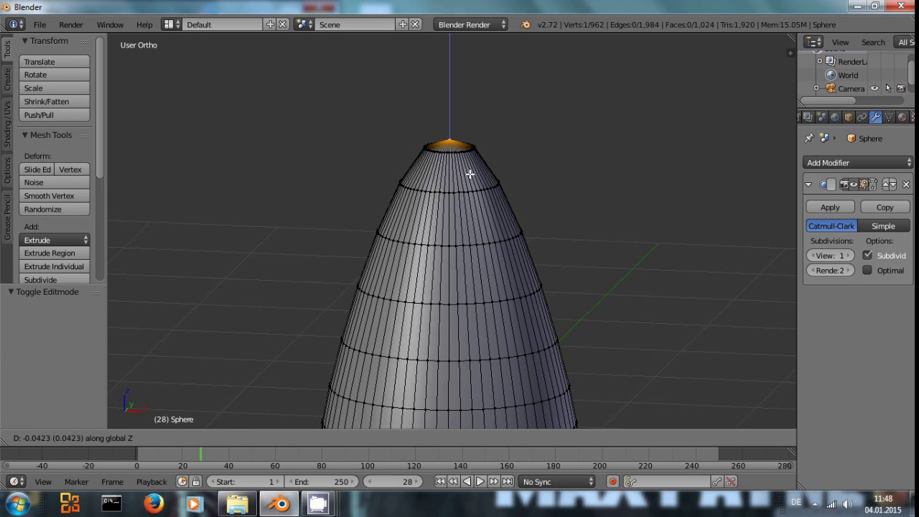
left_click(469, 175)
key("Tab")
middle_click_drag(540, 178, 539, 208)
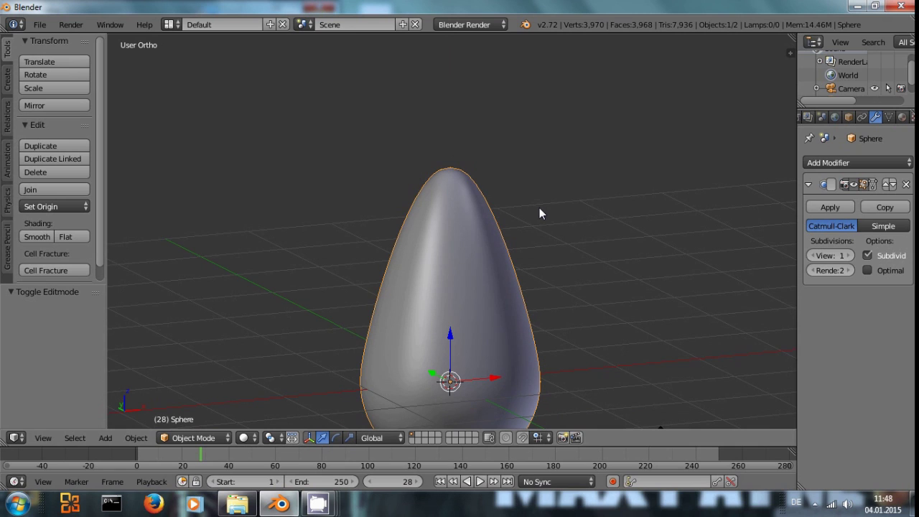
- In camera view, scale the egg uniformly to 0.697
key("KP_0")
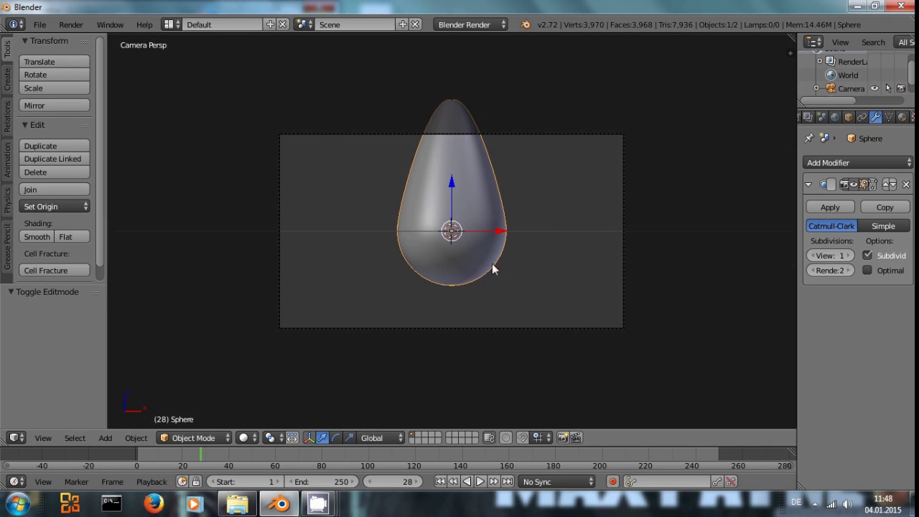
scroll(502, 193, "up", 3)
scroll(525, 172, "down", 3)
key("s")
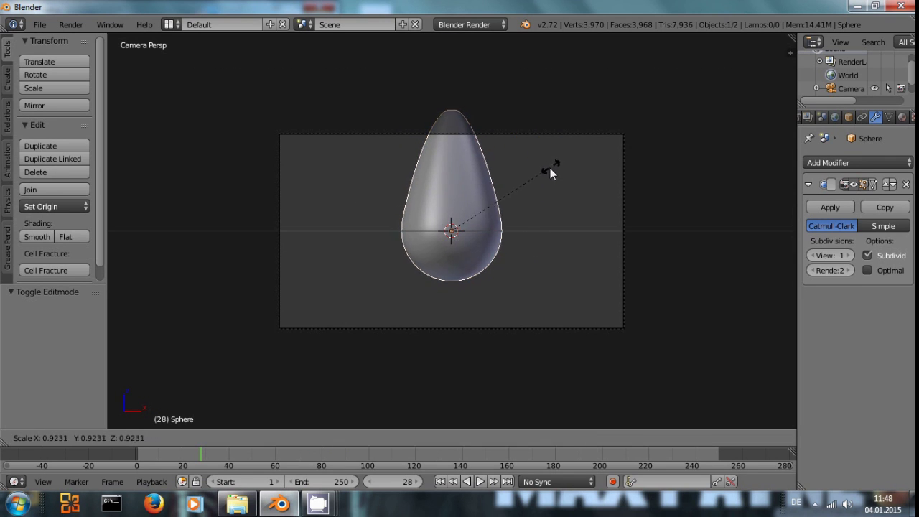
left_click(527, 183)
- Lower the egg 0.45 along Z and collapse the Subdivision Surface panel
key("g")
key("z")
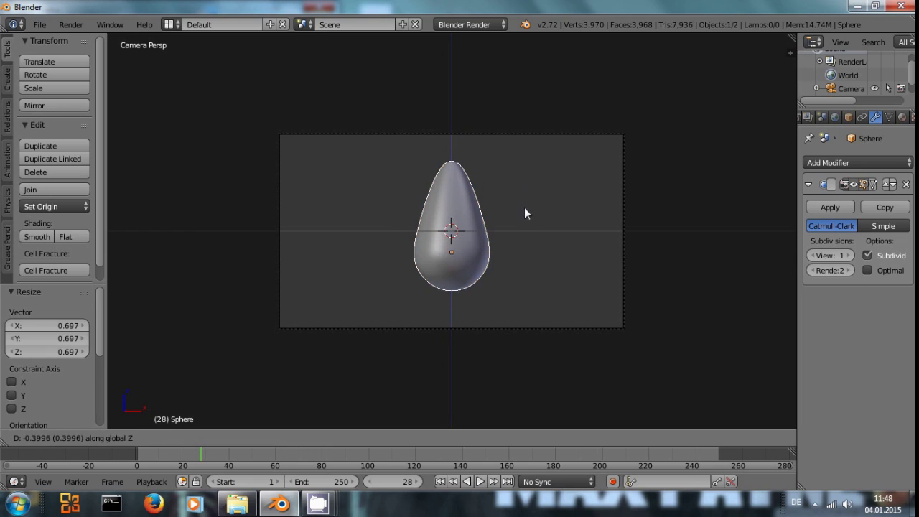
left_click(524, 207)
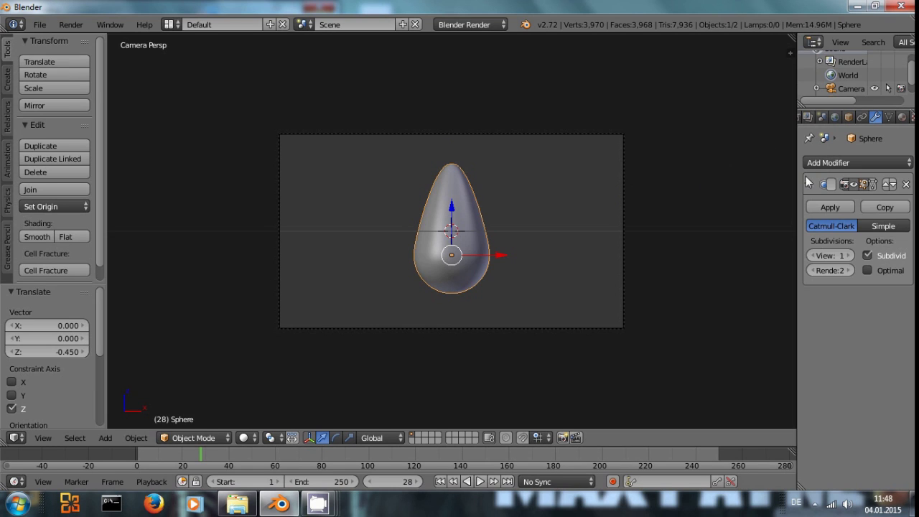
key("ctrl+a")
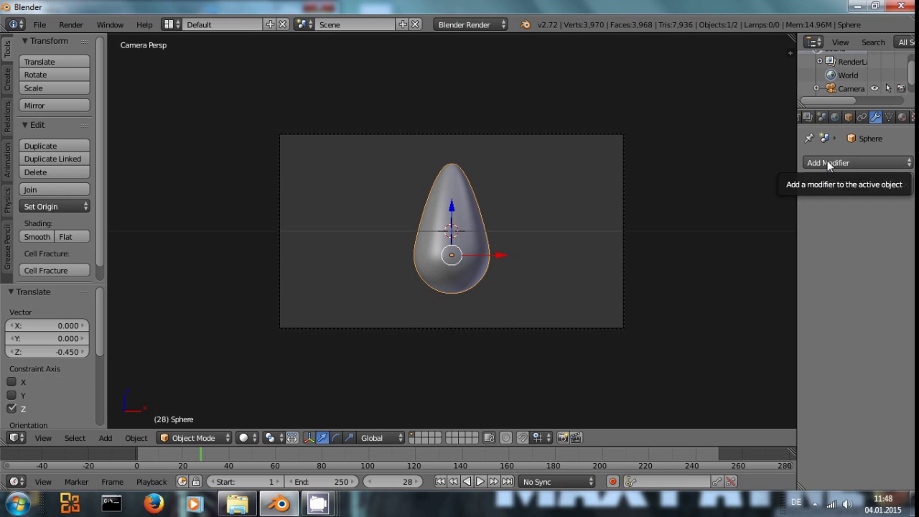
- Add a Displace modifier to the egg and create a new texture for it
left_click(827, 163)
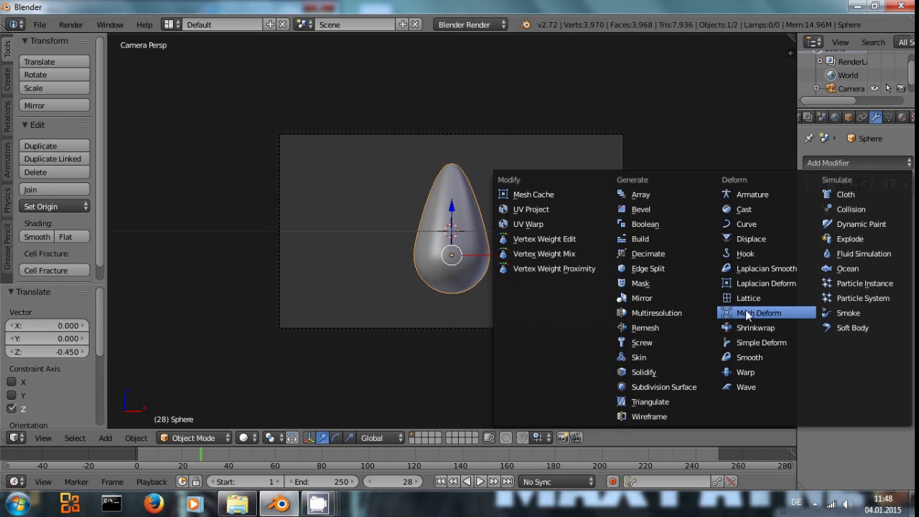
left_click(787, 246)
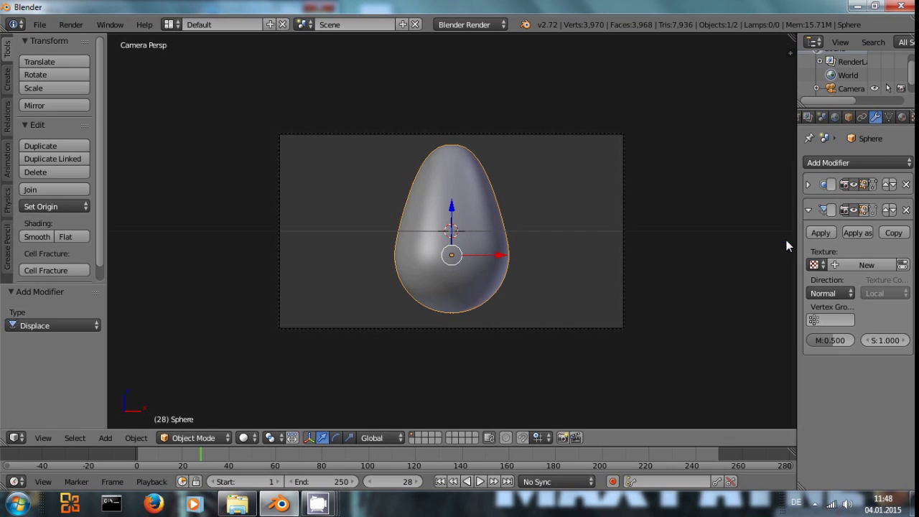
left_click(839, 264)
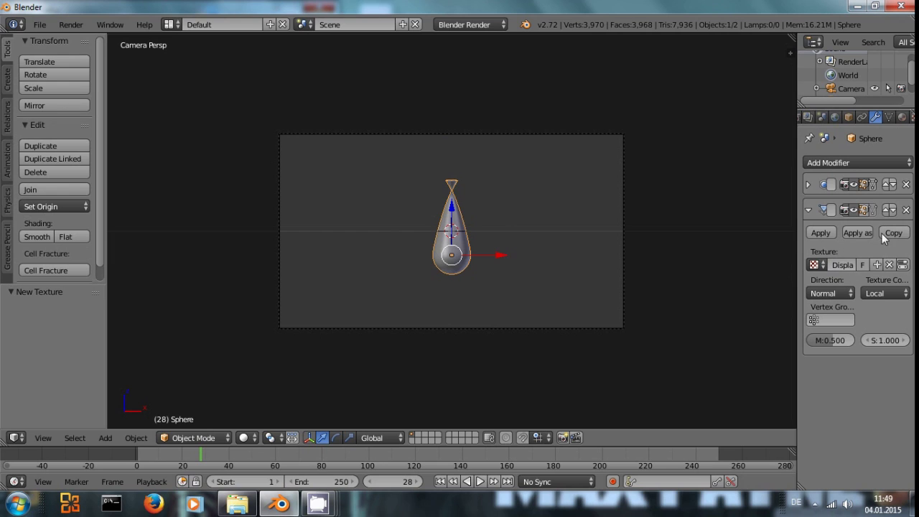
scroll(897, 121, "down", 3)
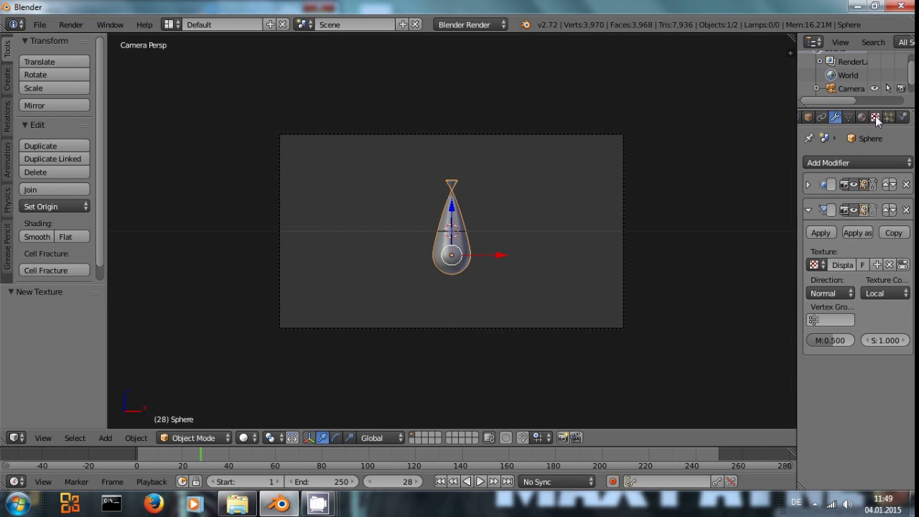
- Make the displacement texture a Clouds texture with size 0.35
left_click(875, 118)
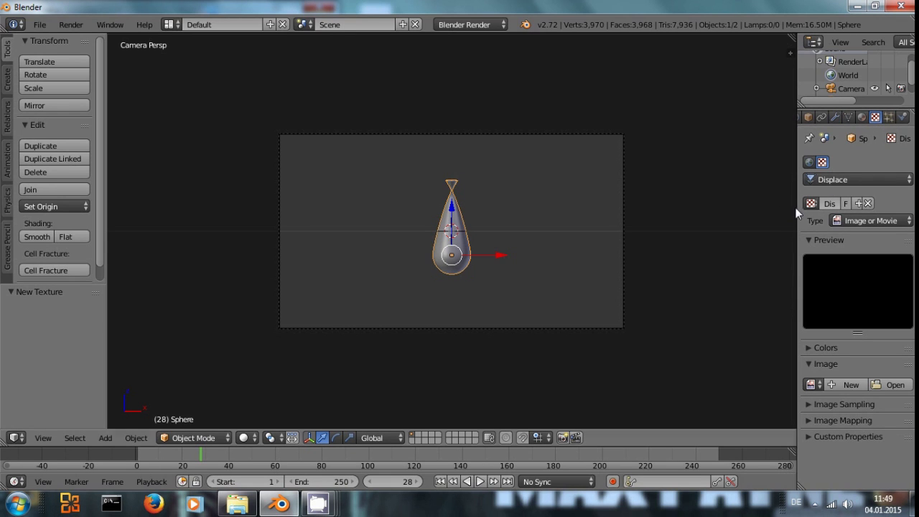
left_click_drag(797, 211, 727, 207)
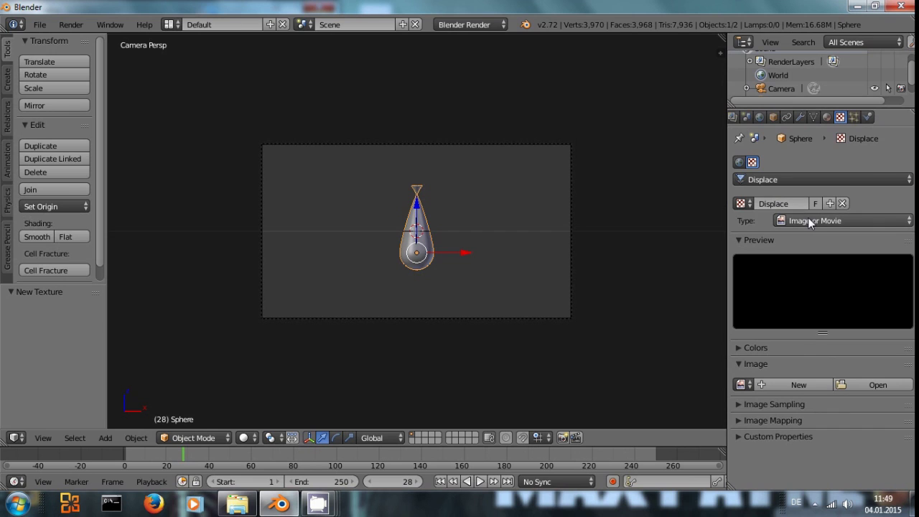
left_click(813, 221)
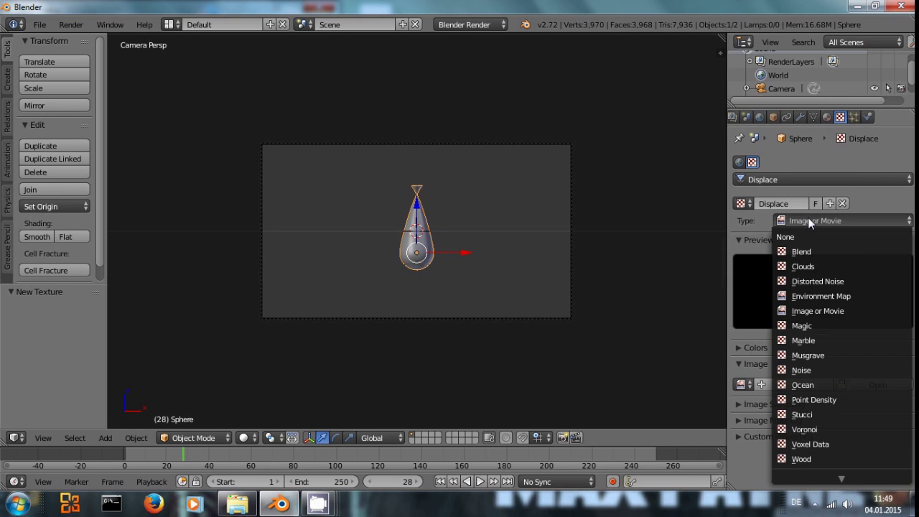
left_click(810, 268)
scroll(797, 305, "down", 1)
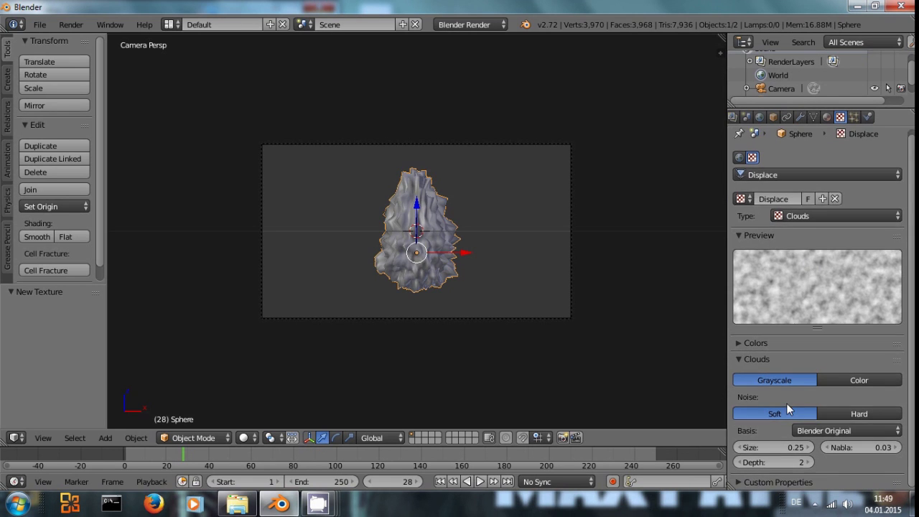
left_click(809, 447)
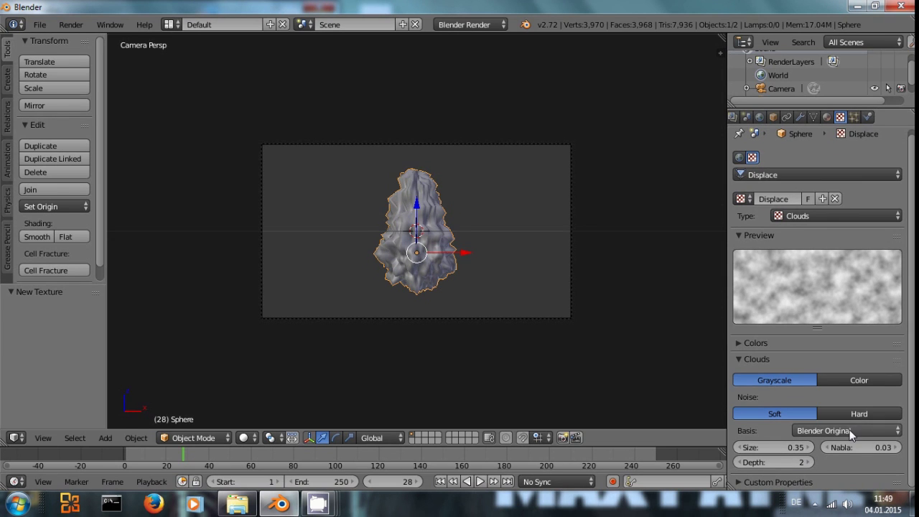
- Enable the texture's colour ramp with B-Spline interpolation
left_click(761, 342)
left_click(752, 363)
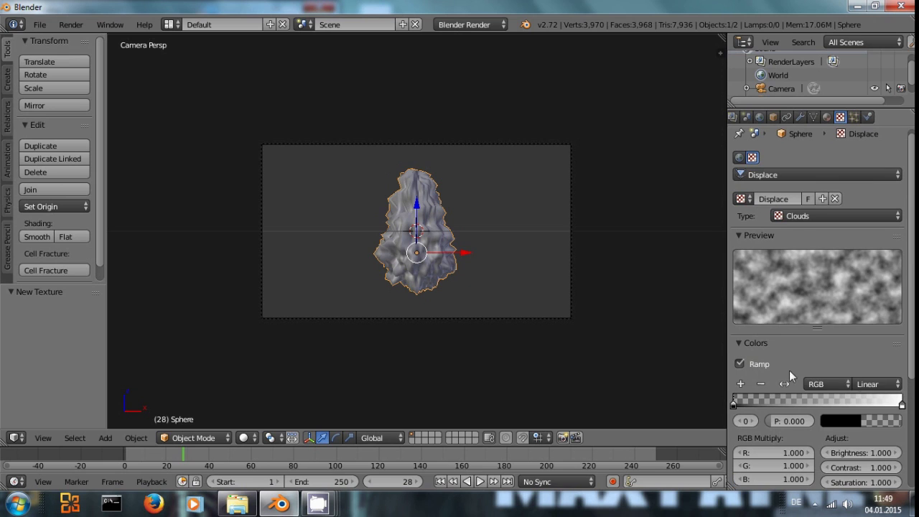
left_click(869, 384)
left_click(862, 369)
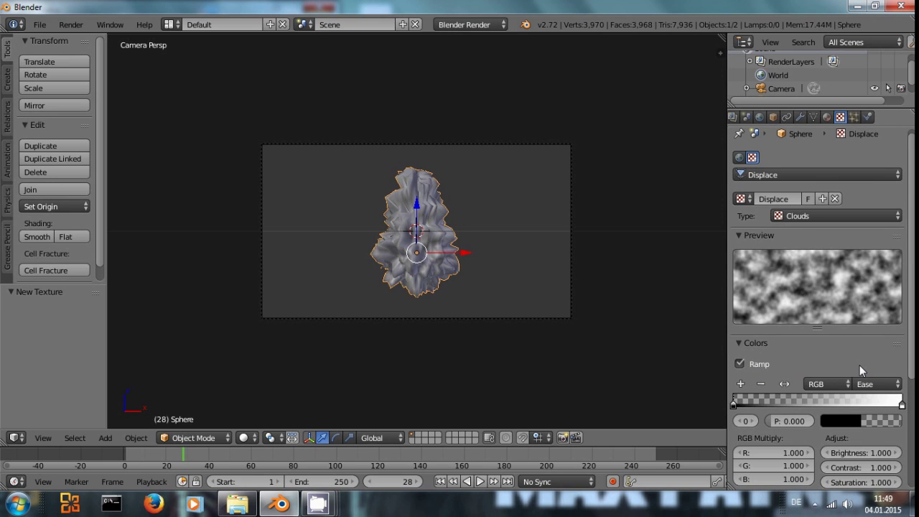
left_click(882, 384)
left_click(861, 351)
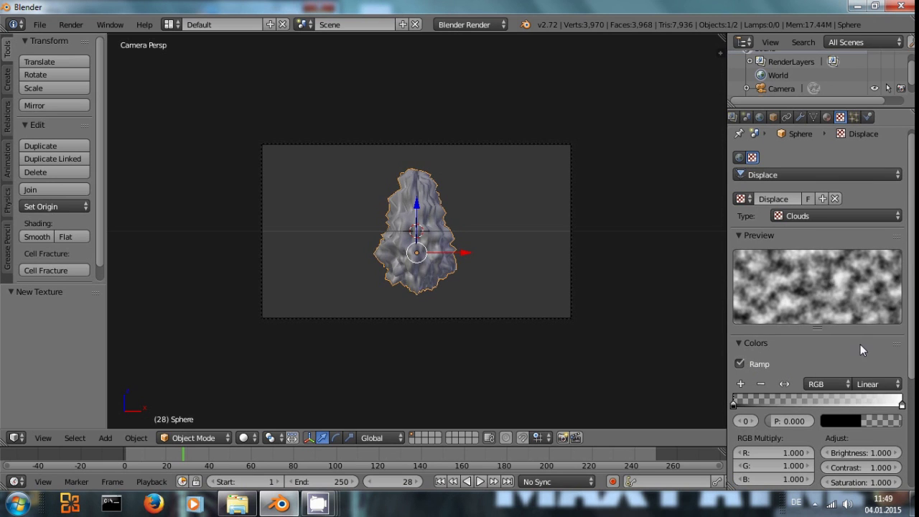
left_click(875, 385)
left_click(848, 321)
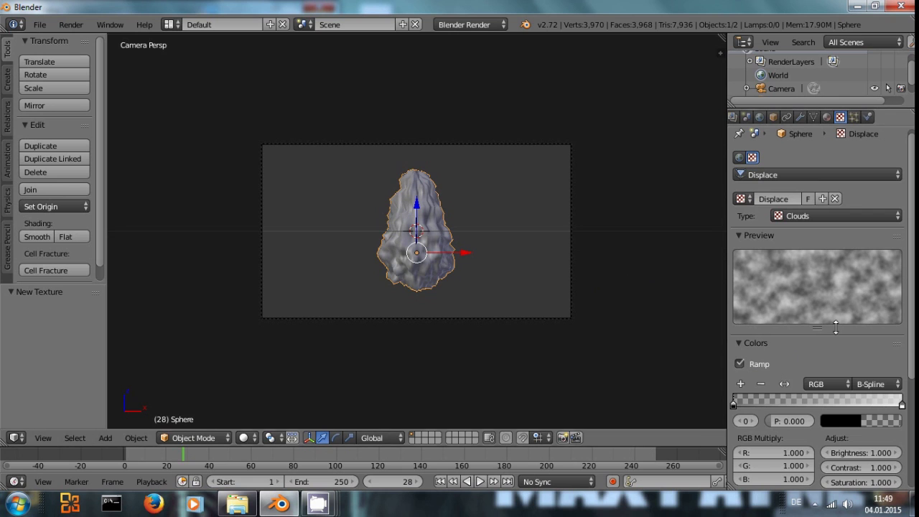
scroll(789, 323, "down", 1)
left_click(740, 208)
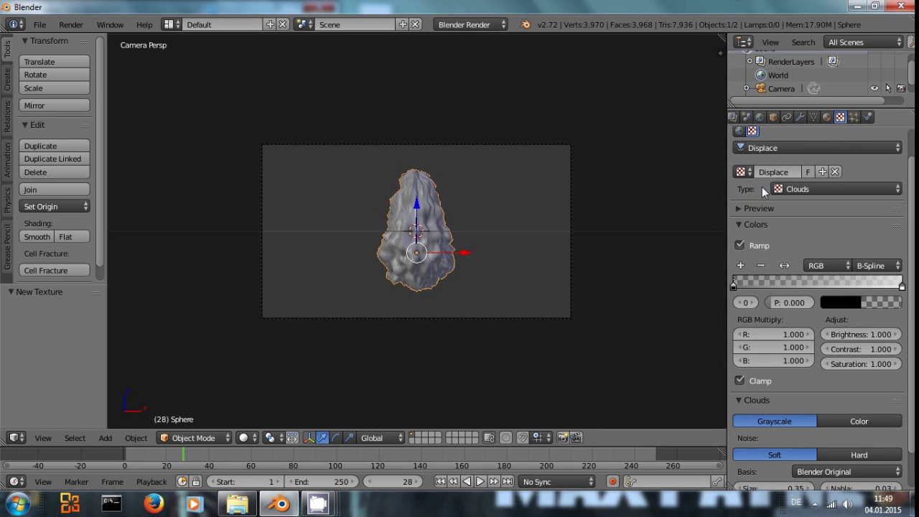
left_click_drag(728, 185, 770, 185)
- Test a higher Displace Midlevel, then undo it back to 0.5
left_click(889, 117)
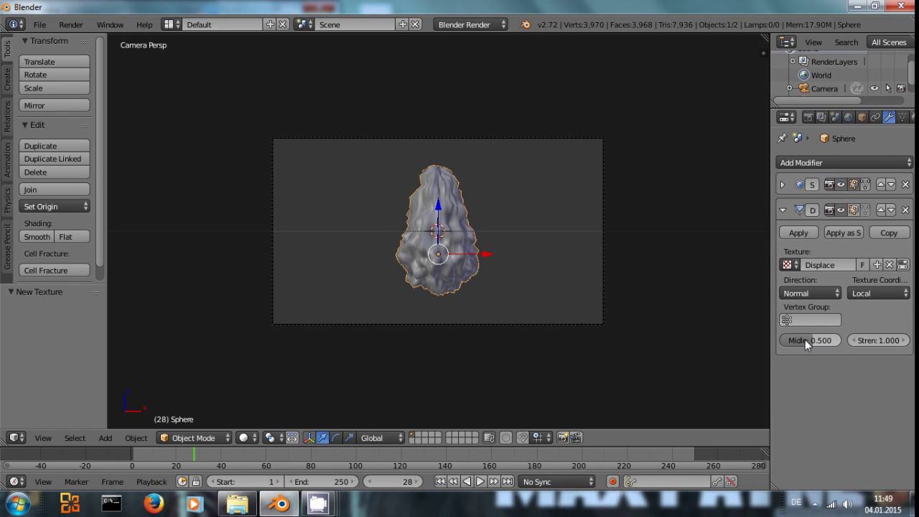
mouse_move(806, 339)
left_mouse_down()
mouse_move(796, 339)
mouse_move(823, 340)
left_mouse_up()
key("ctrl+z")
- Set the Displace modifier's Strength to 1.5
left_click(906, 342)
left_click(906, 342)
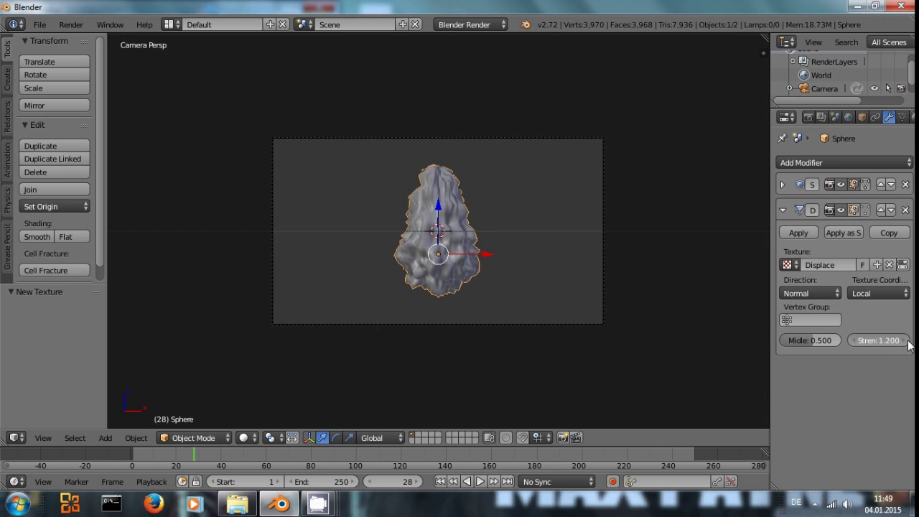
left_click(907, 342)
left_click(907, 342)
left_click(888, 344)
type("1.8")
key("Return")
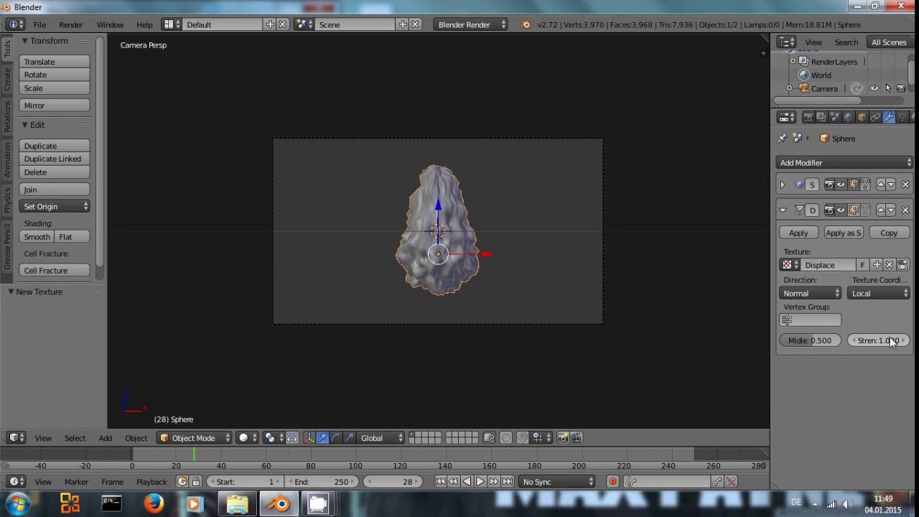
left_click(877, 342)
type("5")
key("Return")
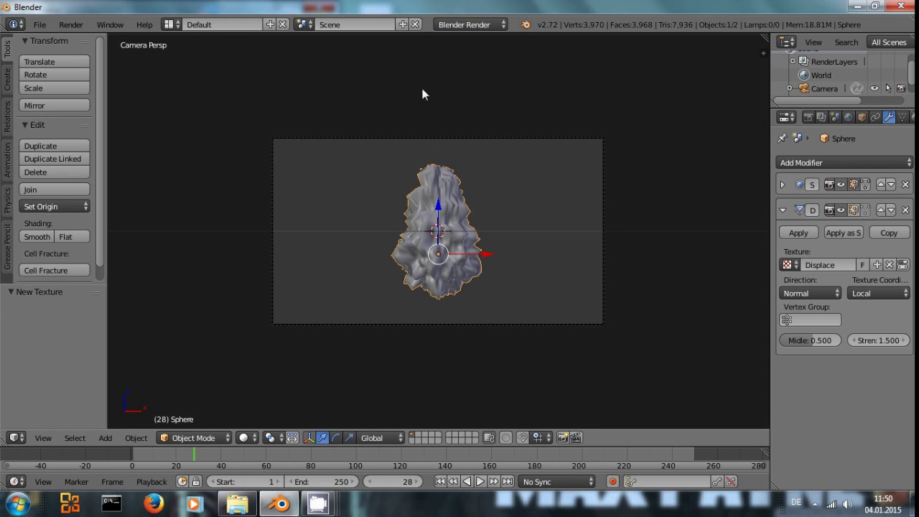
- Add a Plain Axes empty, move it -2.079 along X, then reselect the sphere
key("shift+a")
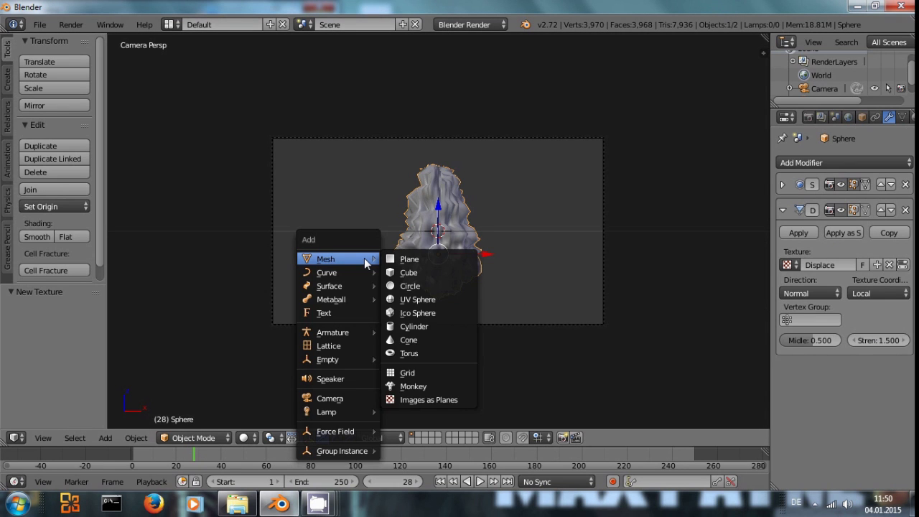
mouse_move(364, 359)
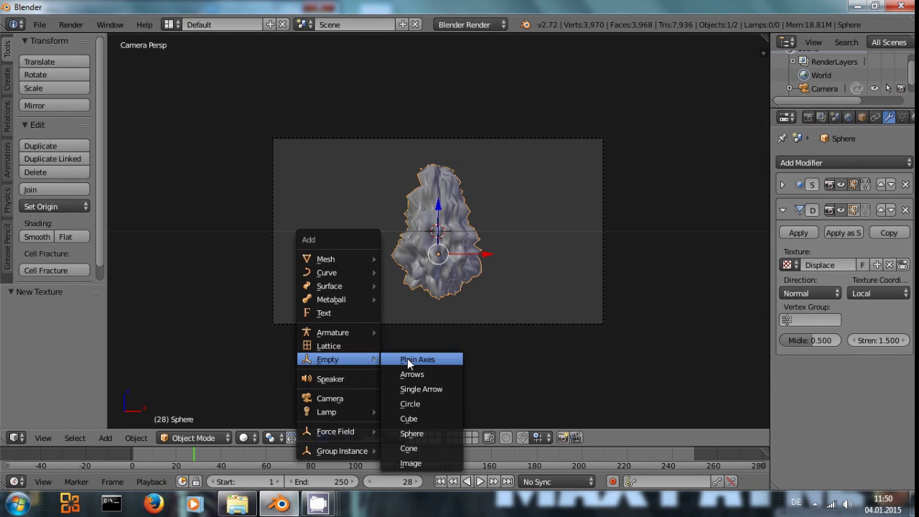
left_click(407, 358)
key("g")
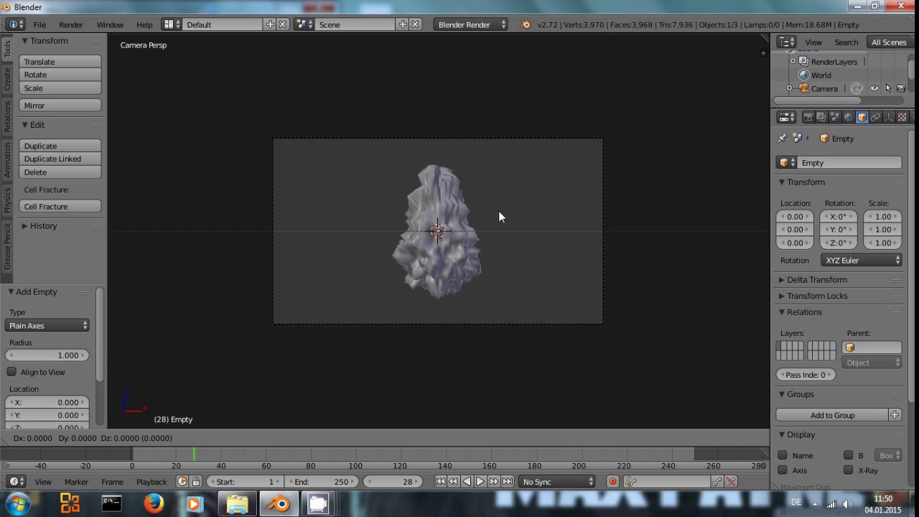
key("x")
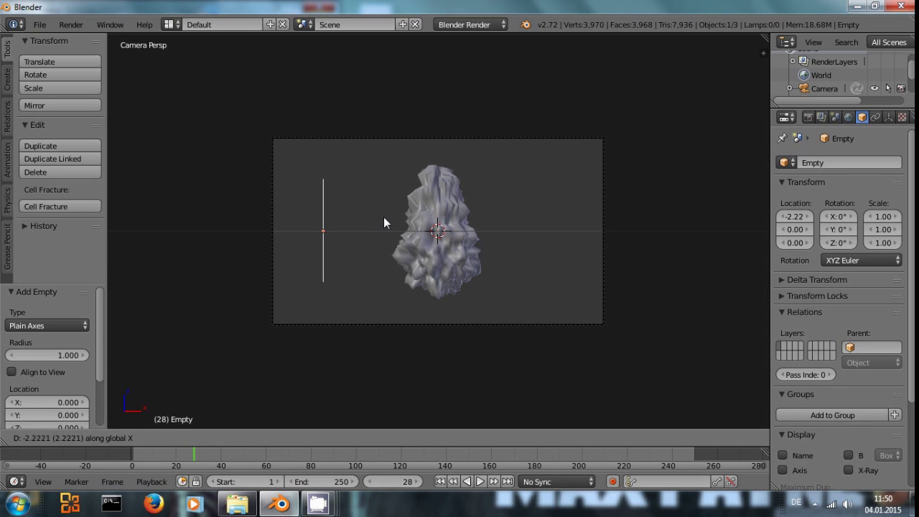
left_click(392, 221)
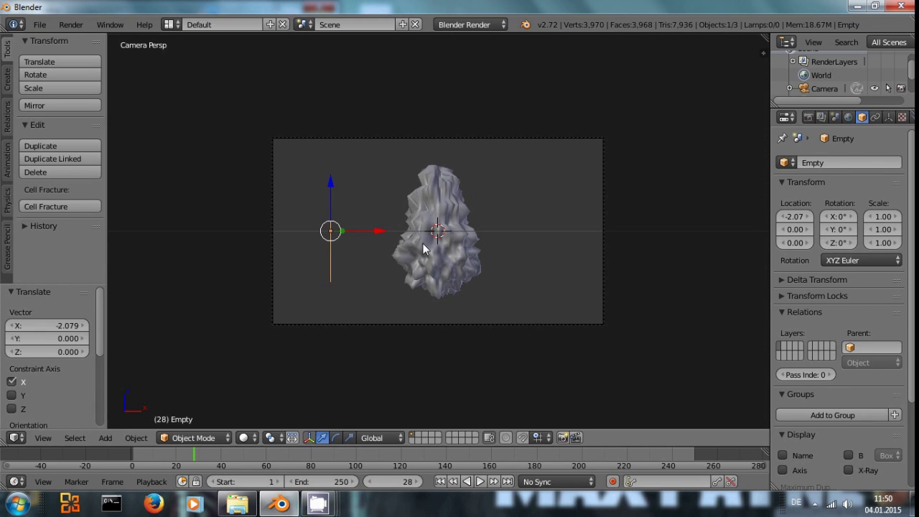
right_click(444, 188)
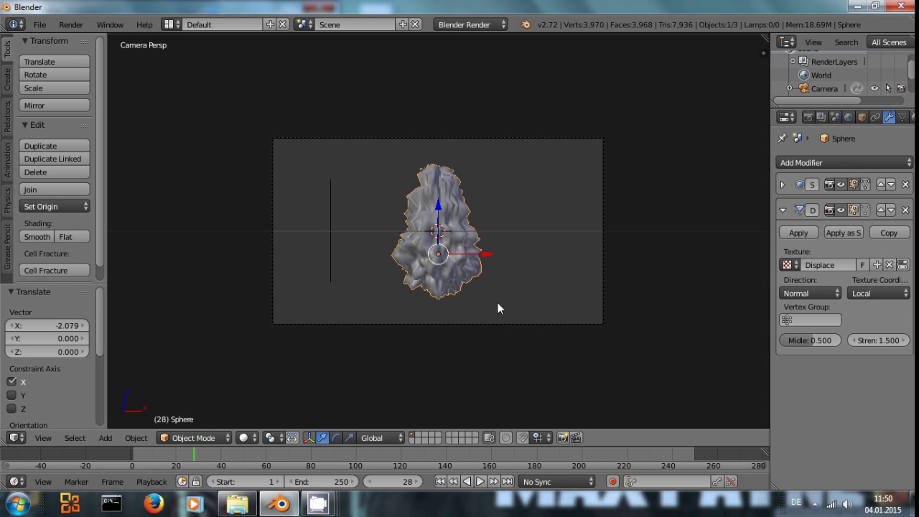
- Set the Displace texture coordinates to Object, using the Empty
left_click(878, 294)
left_click(855, 250)
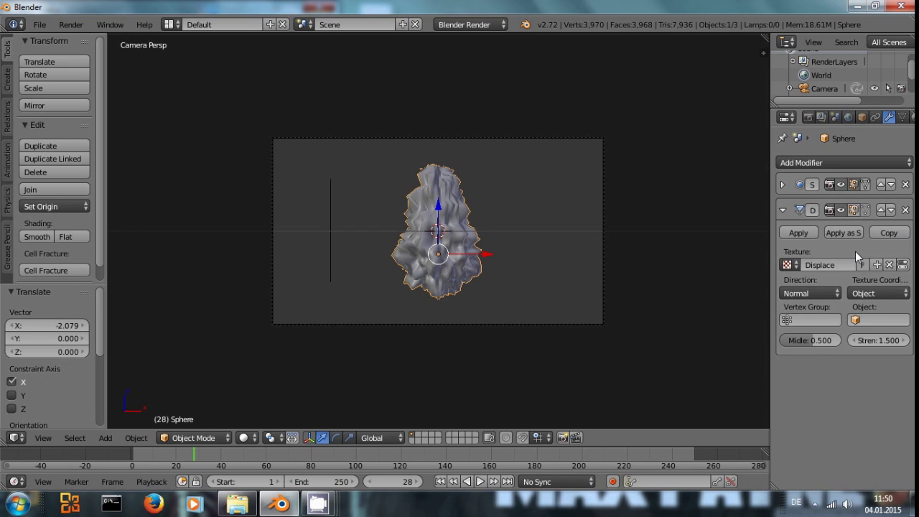
left_click(881, 319)
left_click(790, 354)
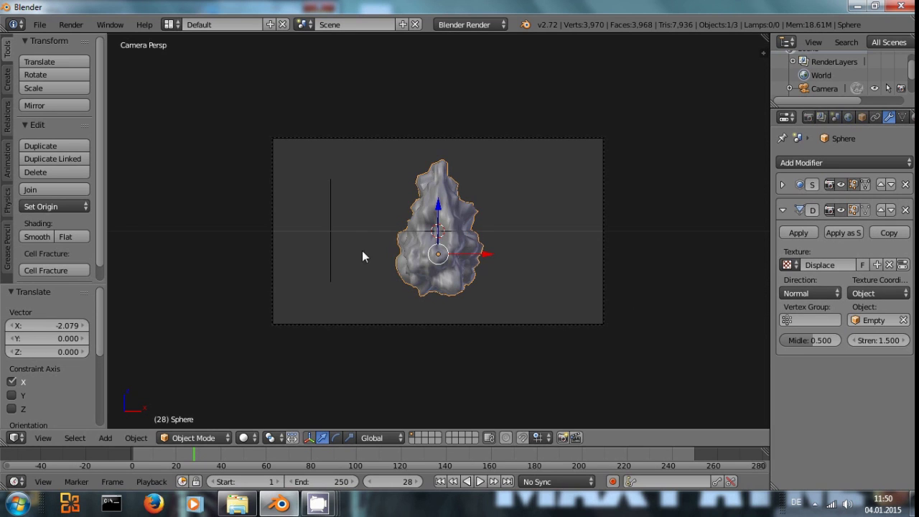
- Select the Empty, test-move it and cancel, then orbit to view from above
right_click(329, 233)
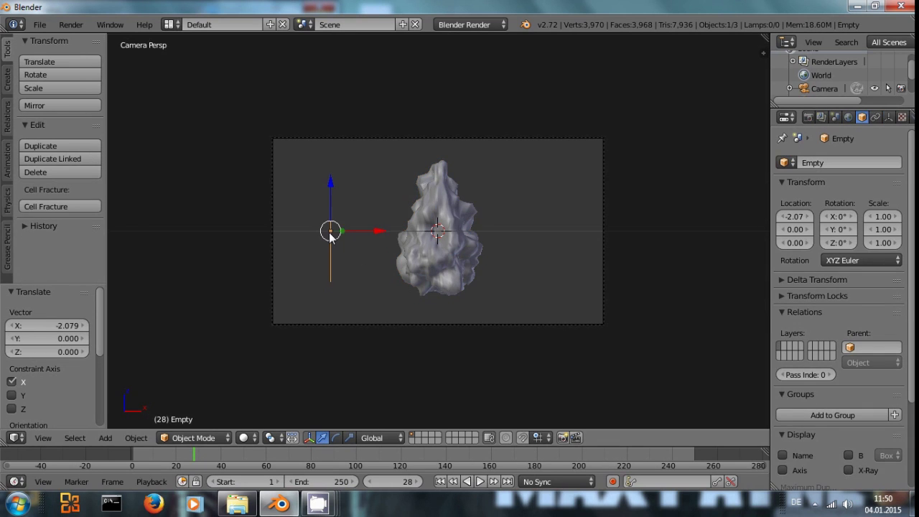
key("g")
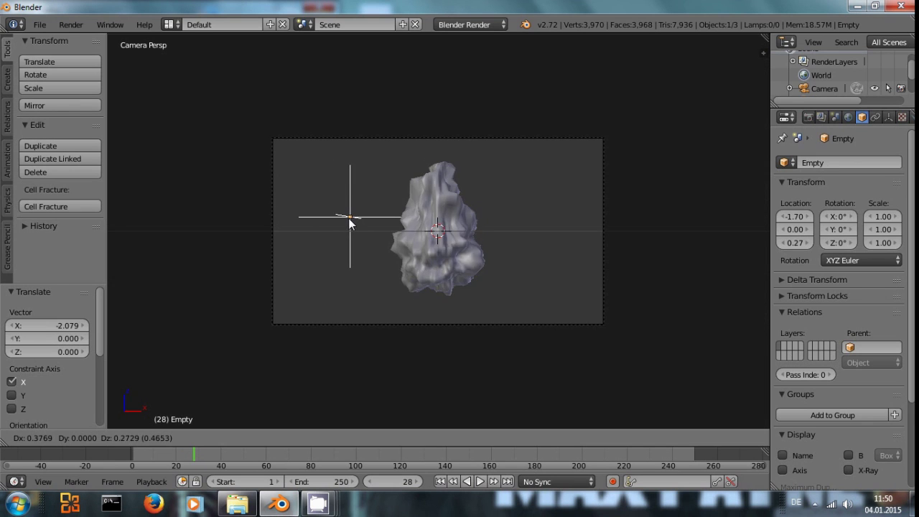
right_click(348, 221)
scroll(390, 242, "down", 2)
scroll(390, 241, "up", 3)
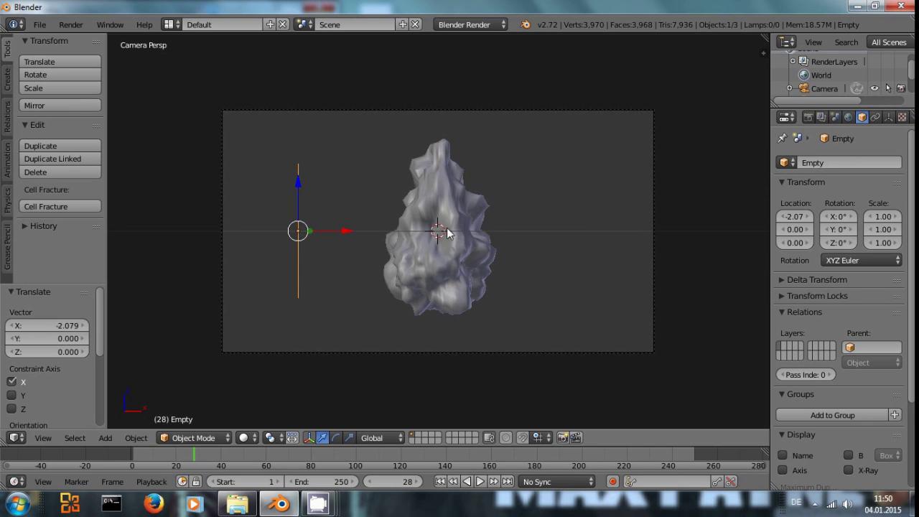
scroll(417, 237, "down", 1)
scroll(430, 233, "up", 2)
scroll(435, 217, "down", 1)
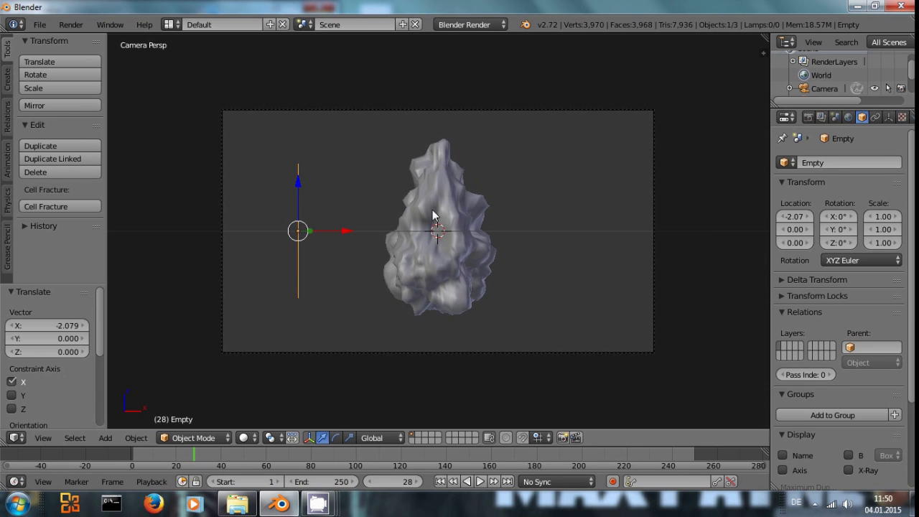
middle_click_drag(434, 216, 388, 185)
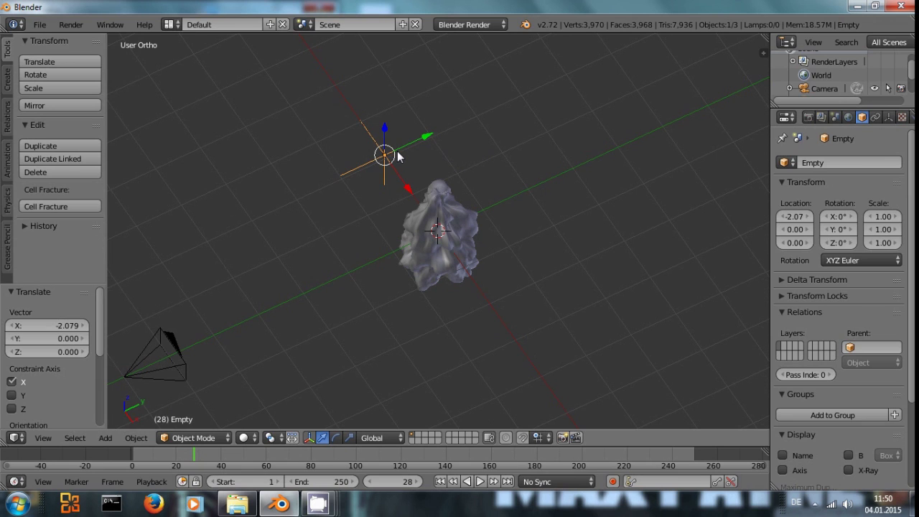
- Set the animation's end frame to 120
key("shift+Left")
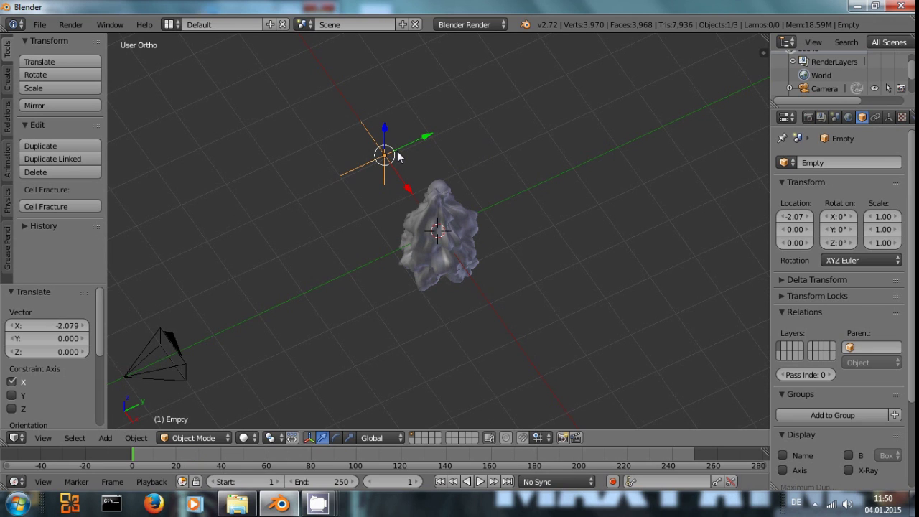
left_click(318, 484)
type("24")
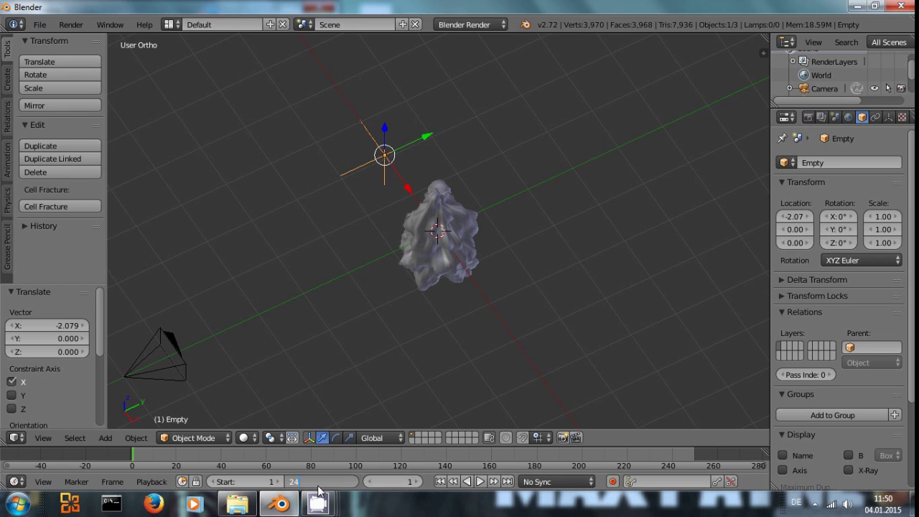
key("BackSpace")
key("BackSpace")
type("120")
key("Return")
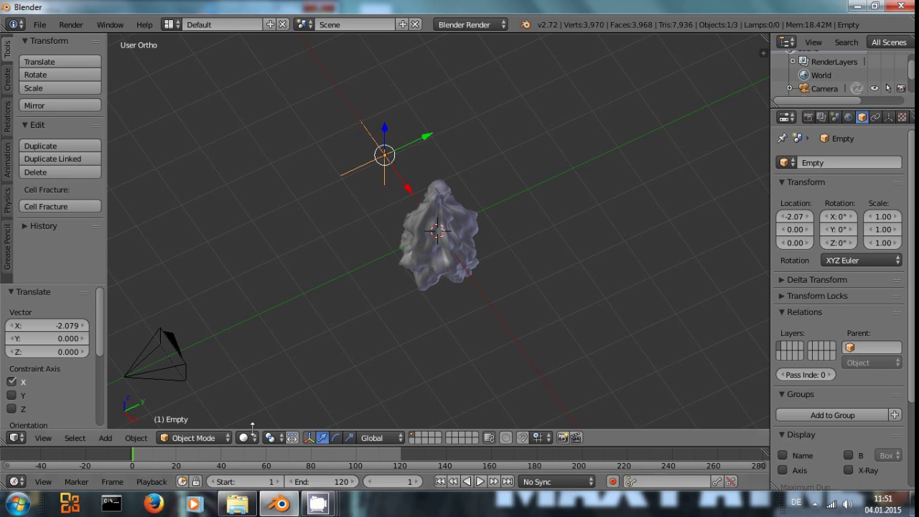
- Keyframe the empty's location at frame 1 with Y at 0
scroll(394, 242, "up", 1)
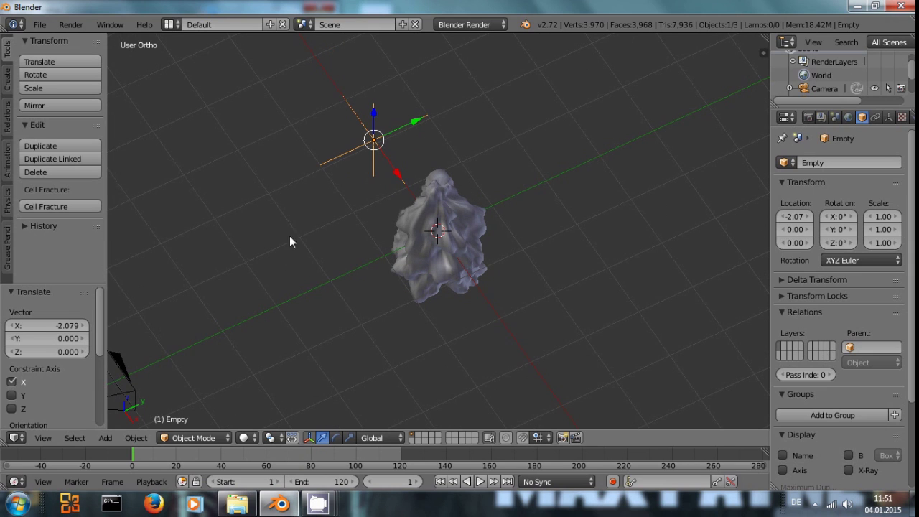
key("i")
left_click(391, 124)
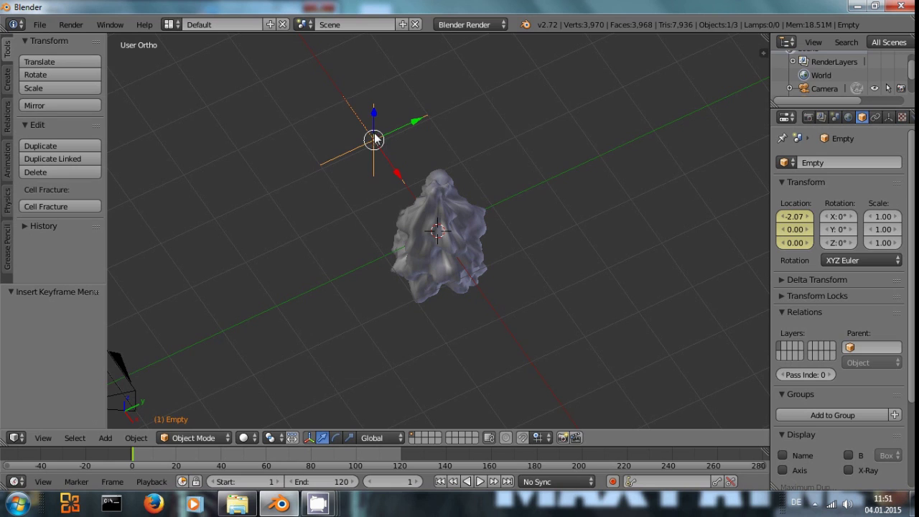
- At frame 120, move the empty along Y to -7.06 and keyframe its location
key("shift+Right")
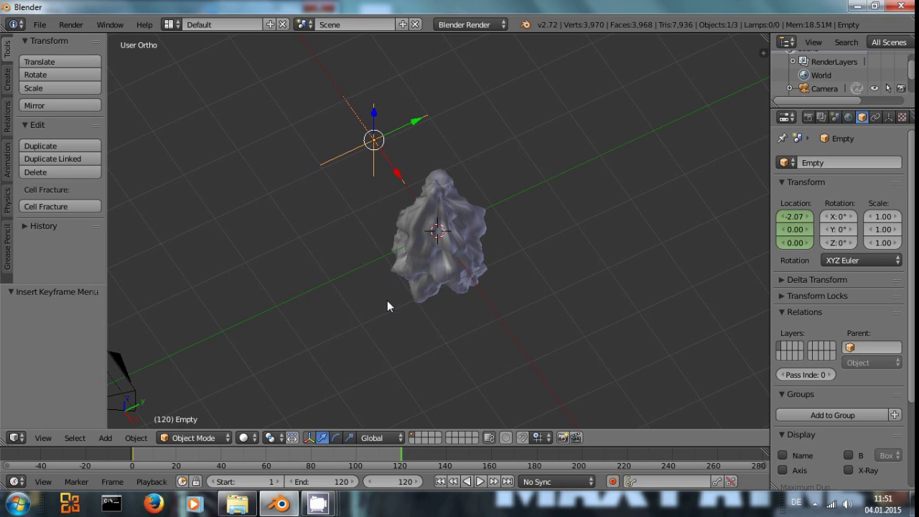
key("g")
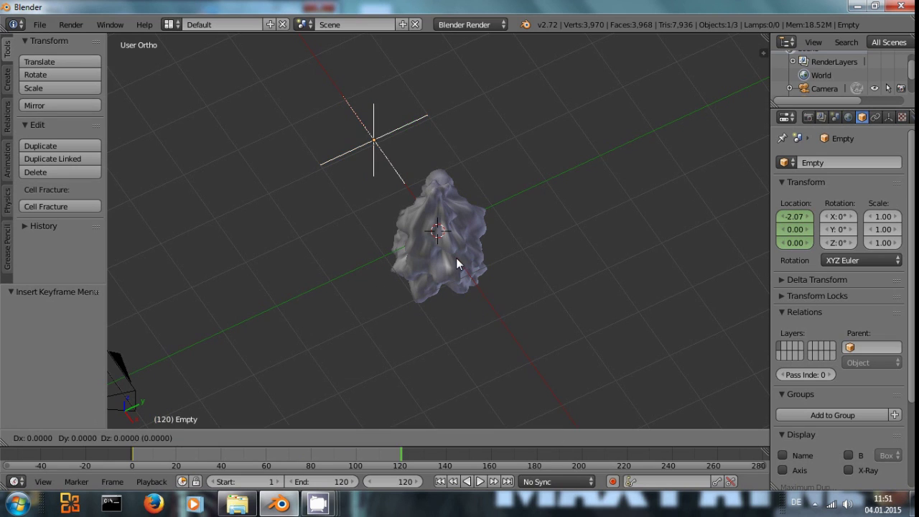
key("y")
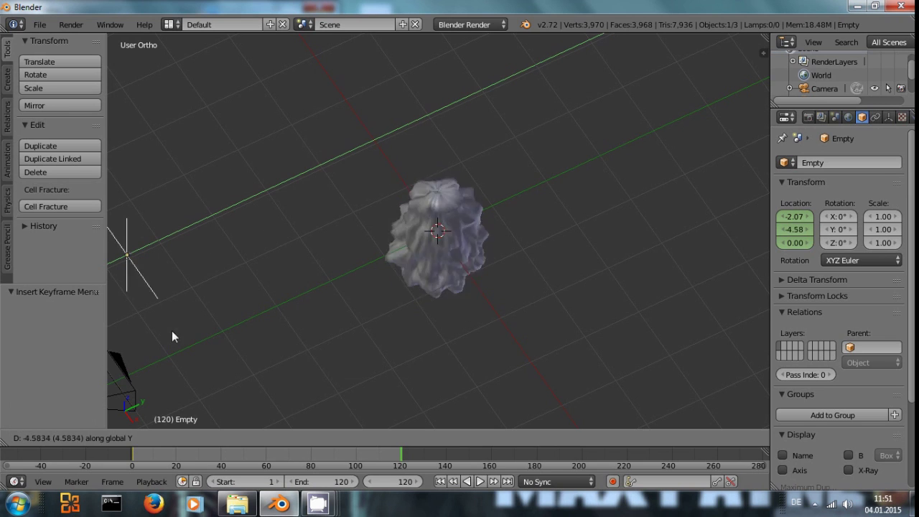
left_click(121, 341)
middle_click_drag(183, 334, 257, 277)
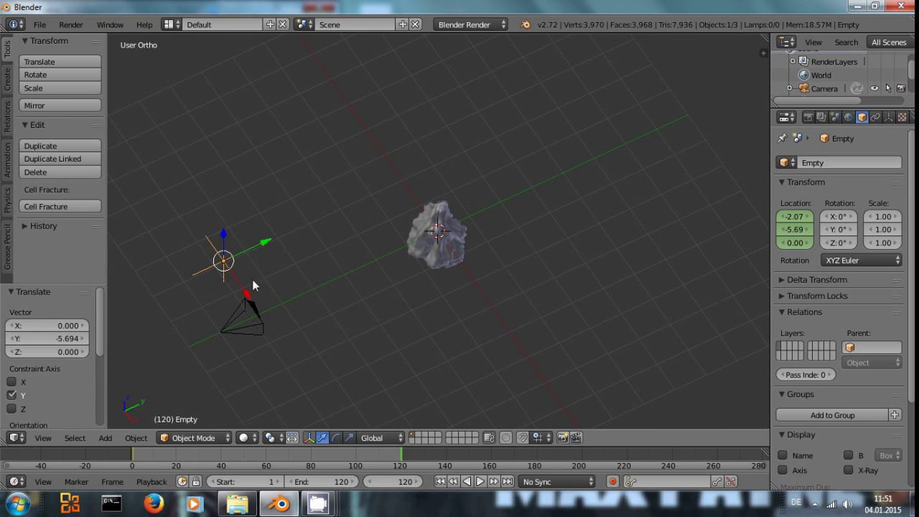
key("g")
key("y")
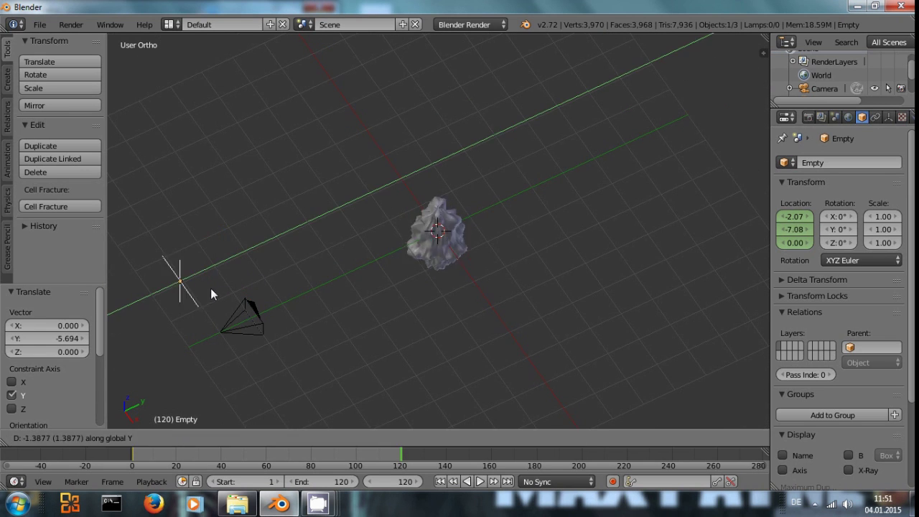
left_click(211, 288)
key("i")
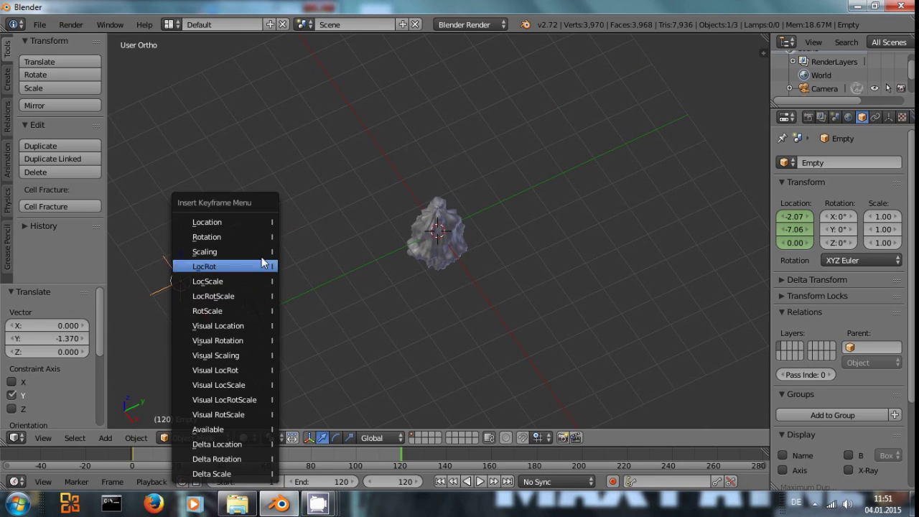
left_click(240, 222)
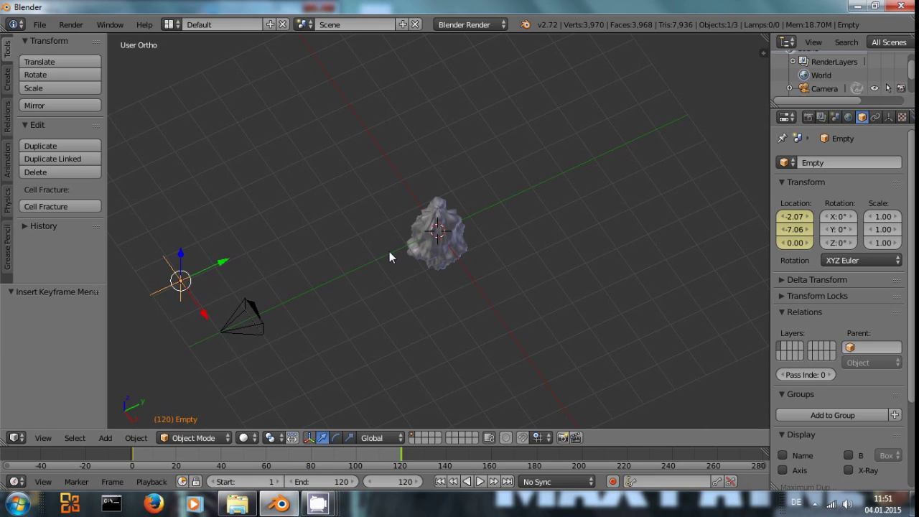
- Play the animation through the scene camera from frame 1, then stop and rewind to frame 1
key("KP_0")
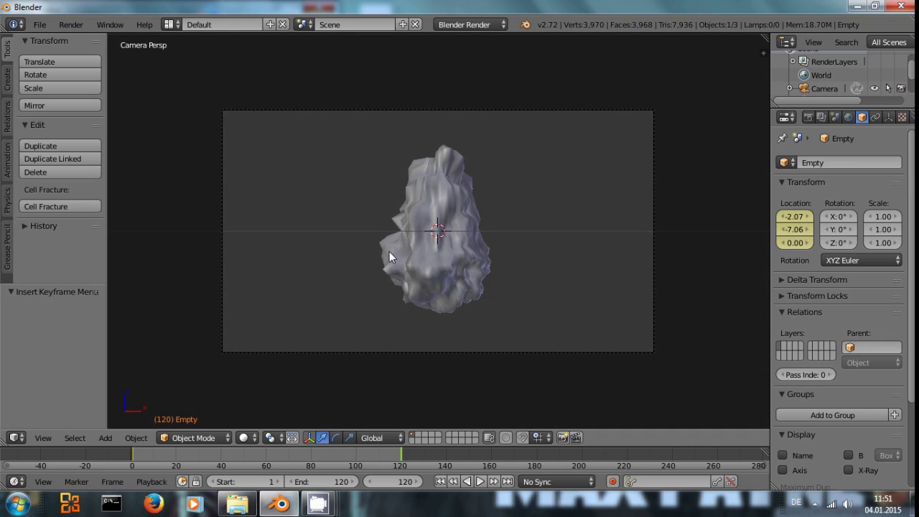
key("shift+Left")
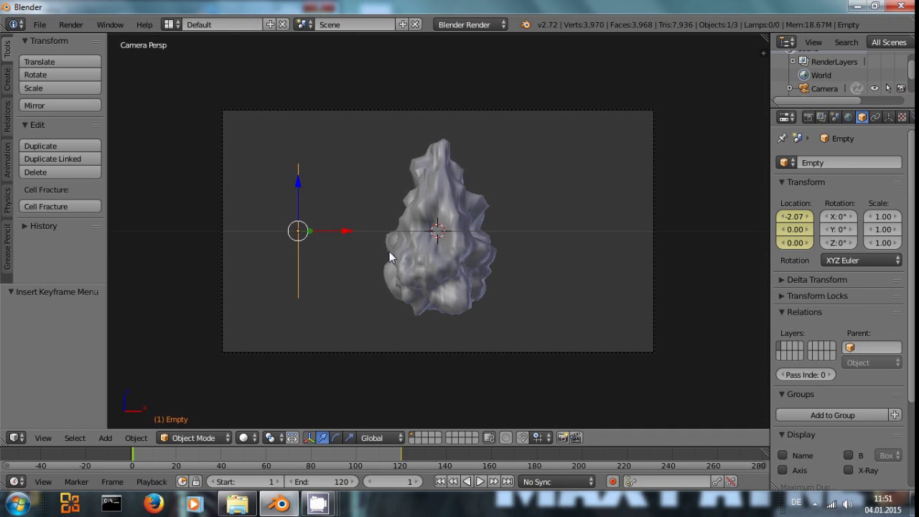
key("alt+a")
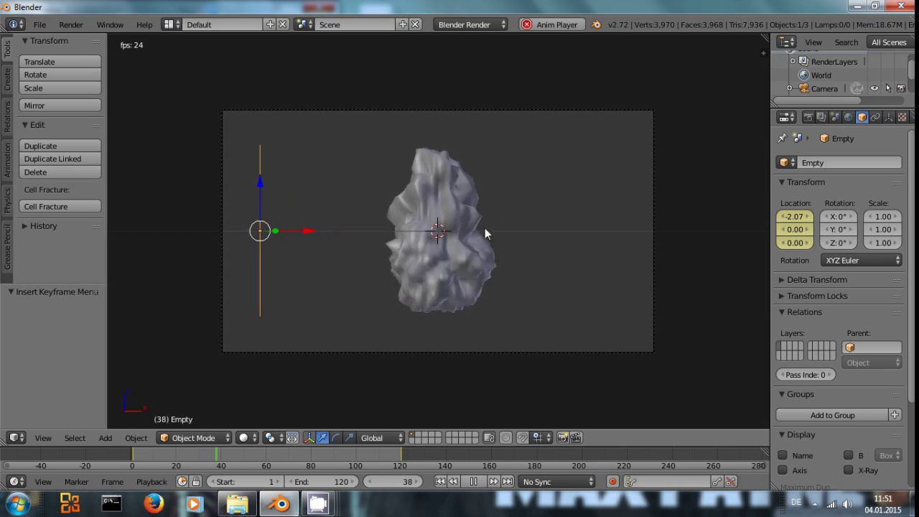
key("alt+a")
key("shift+Left")
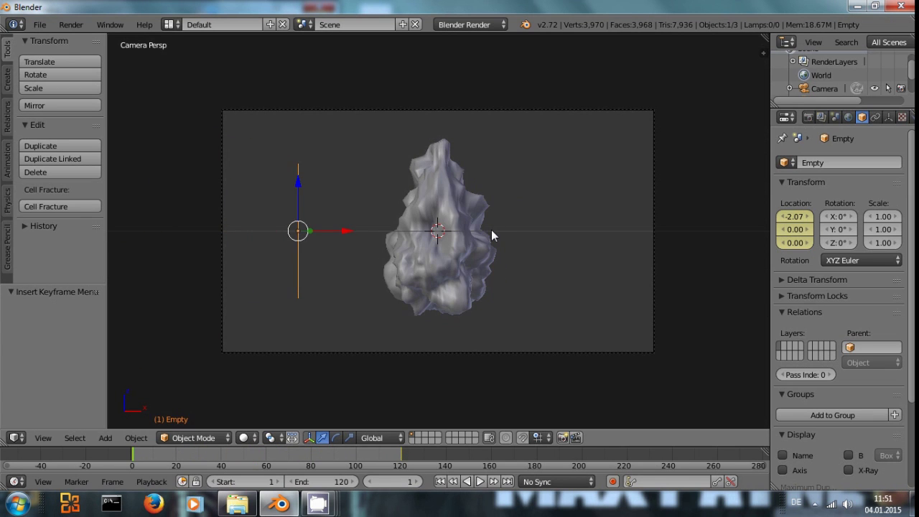
- Leave the camera view and orbit around the mesh
scroll(364, 231, "down", 3)
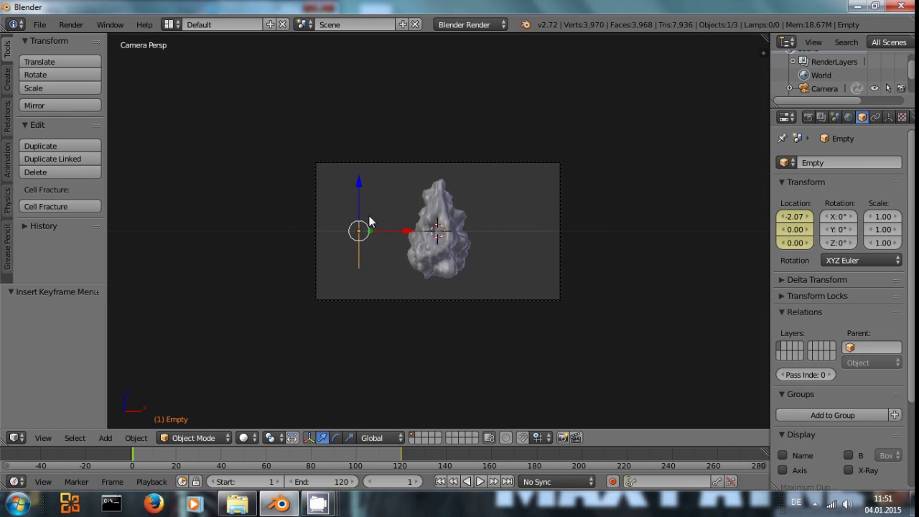
key("KP_0")
middle_click_drag(400, 250, 460, 255)
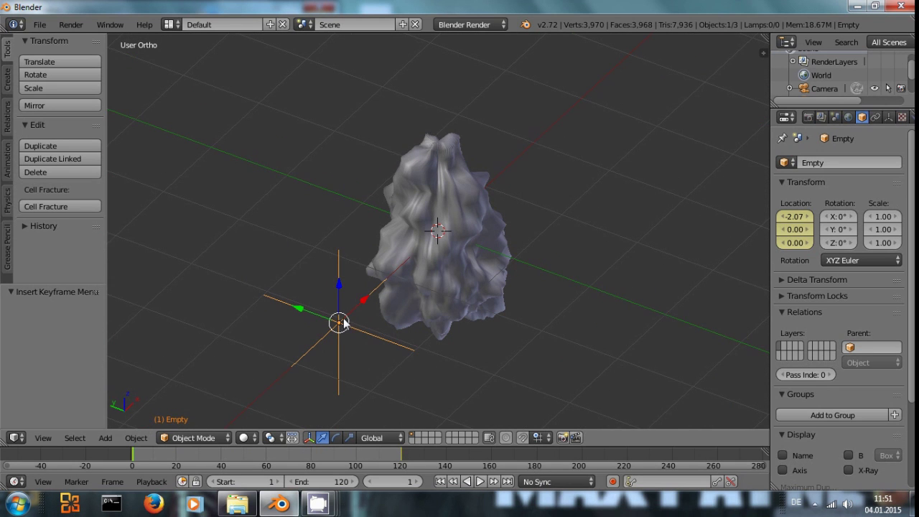
- Switch the 3D view to the Graph Editor and zoom in on the location curves
left_click(13, 437)
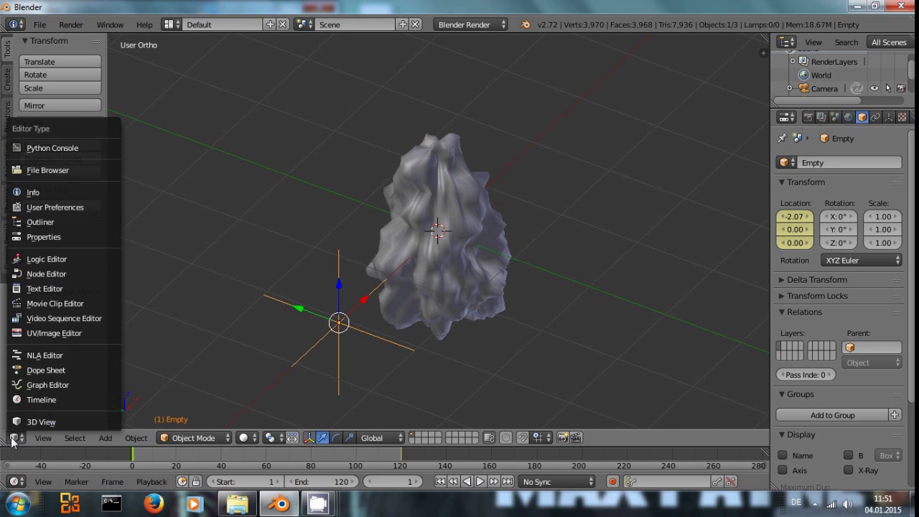
left_click(48, 387)
key("Home")
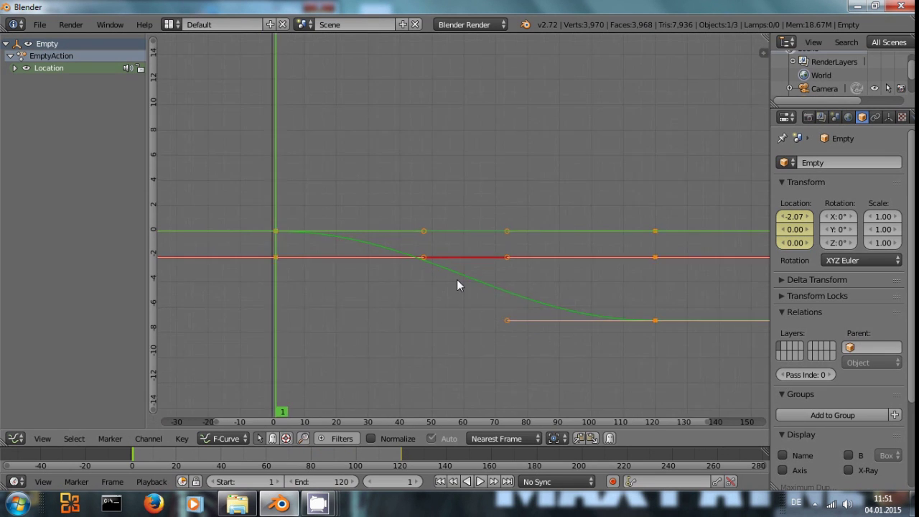
middle_click_drag(459, 291, 342, 127, "ctrl")
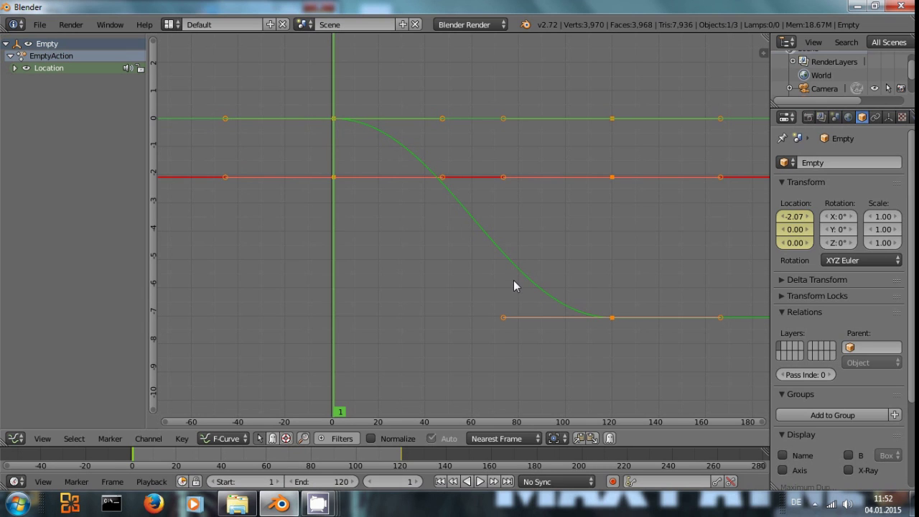
- Give the frame-120 and frame-0 keyframes Vector handles
right_click(612, 317)
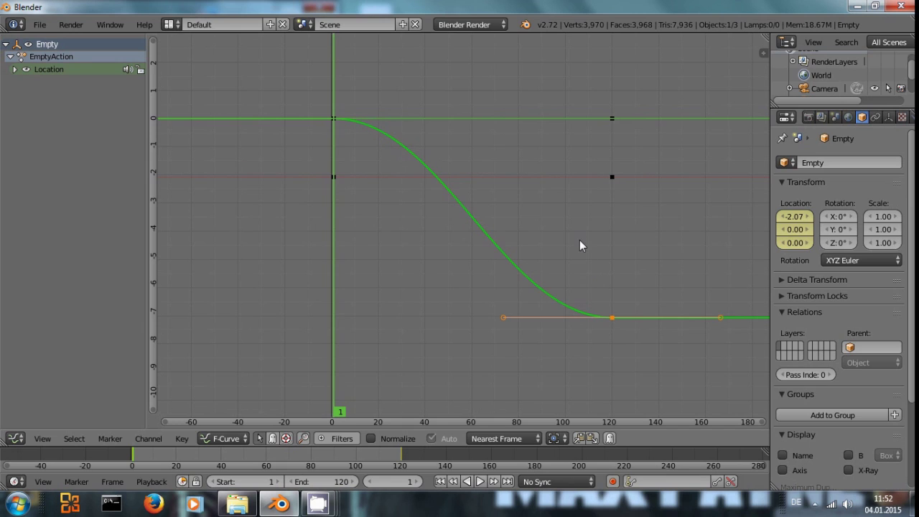
key("v")
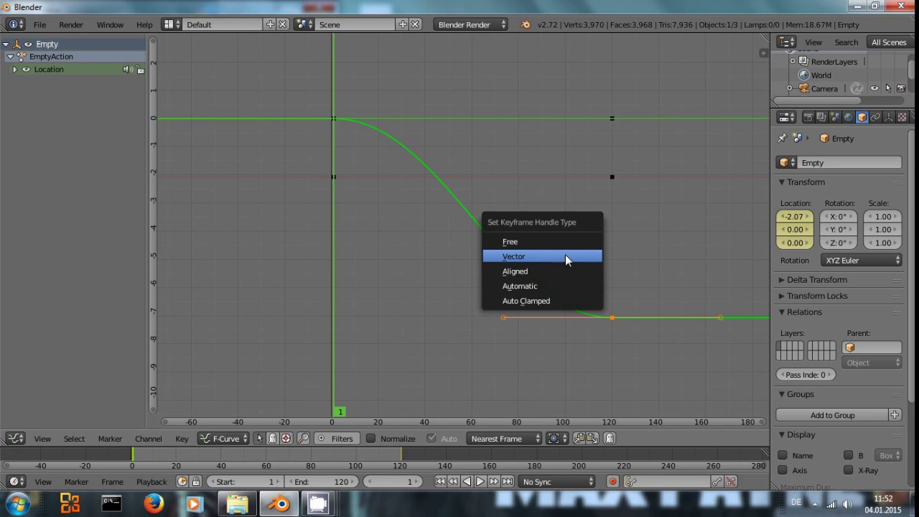
left_click(565, 257)
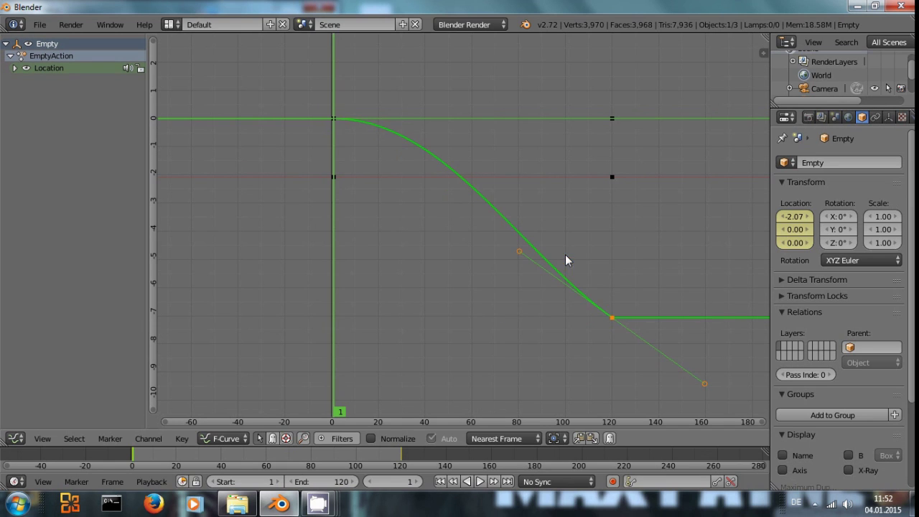
right_click(332, 120)
key("v")
left_click(351, 128)
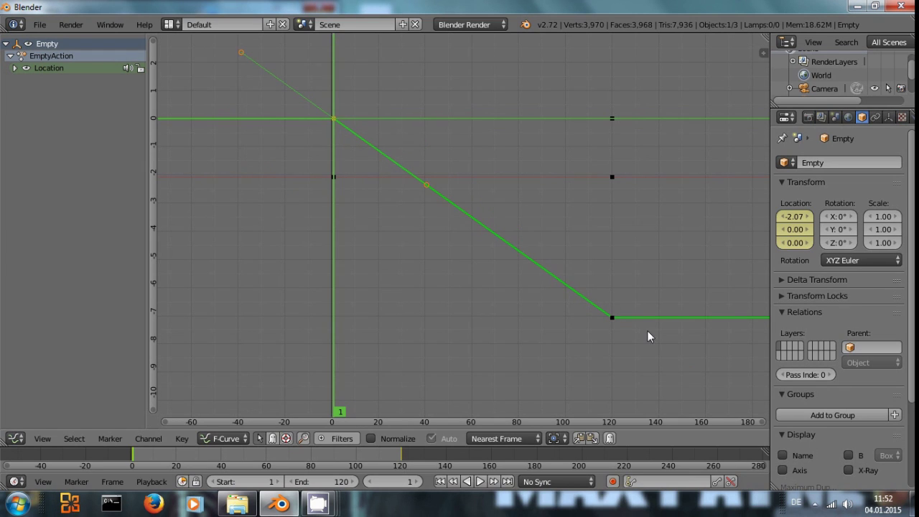
- Switch back to the 3D View, play the constant-speed slide through the camera, and rewind to frame 1
left_click(18, 439)
left_click(32, 424)
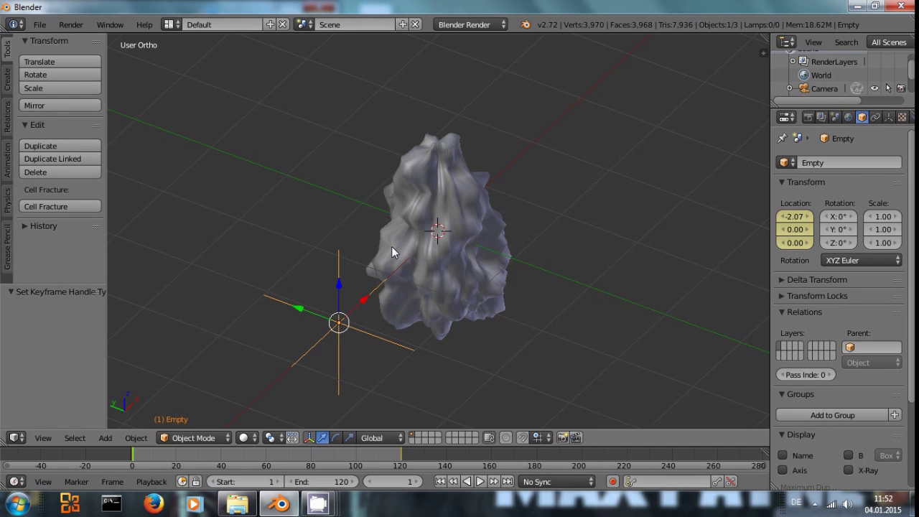
key("KP_0")
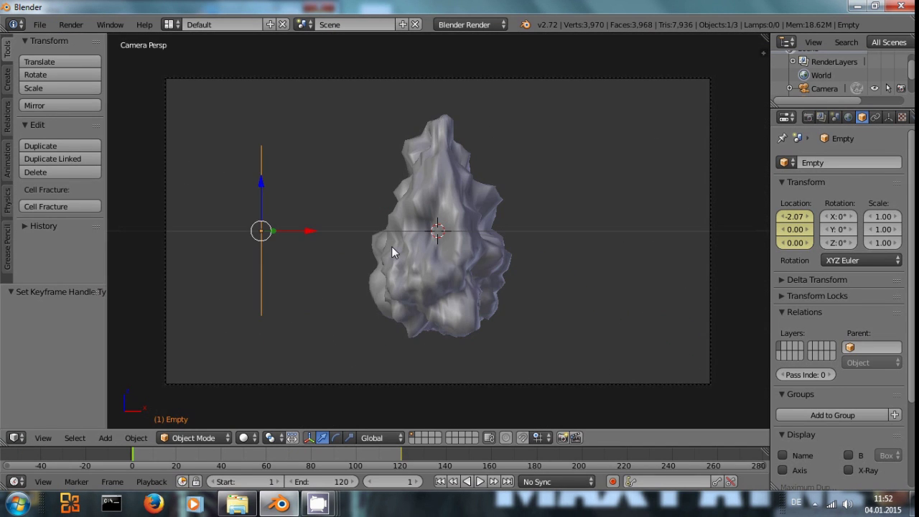
key("alt+a")
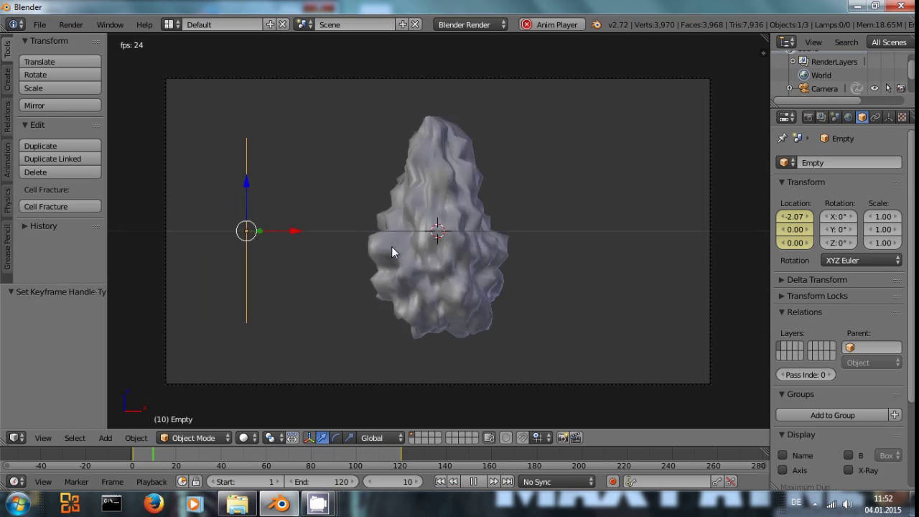
key("alt+a")
key("shift+Left")
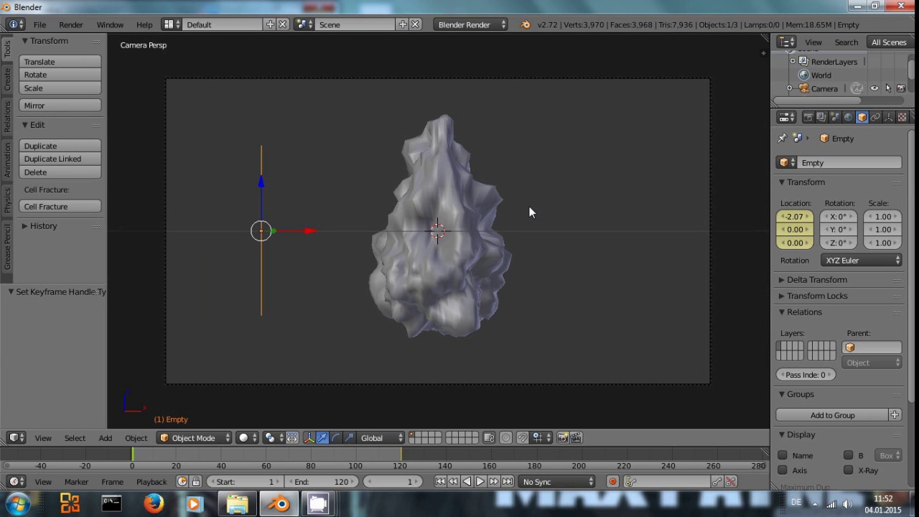
scroll(529, 213, "down", 2)
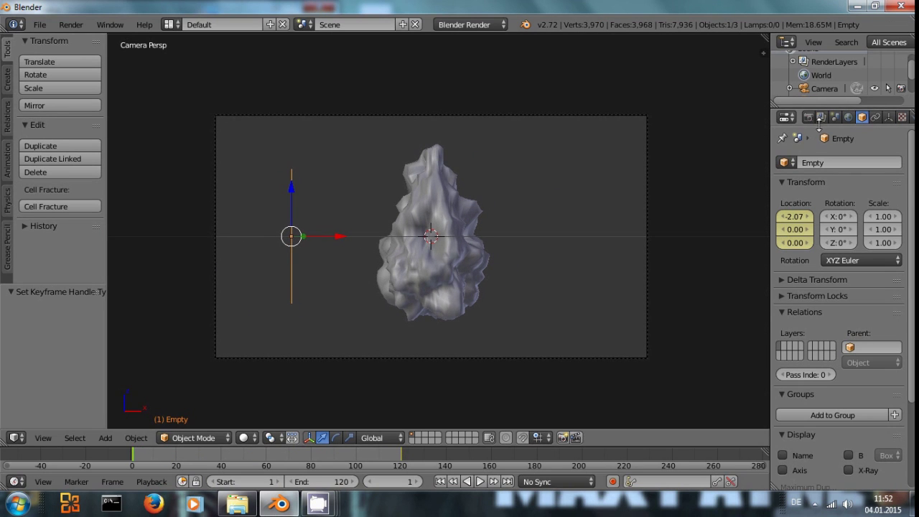
- Set the world horizon colour to pure black
left_click(849, 119)
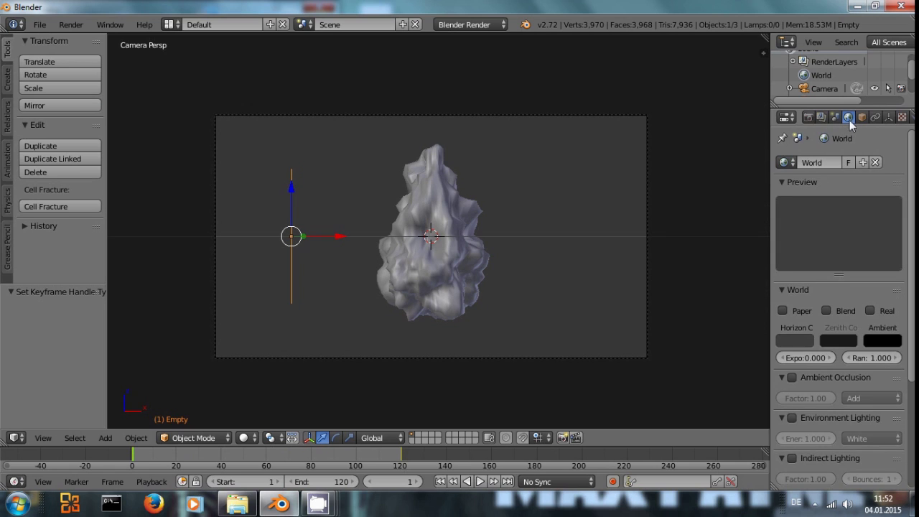
left_click(787, 341)
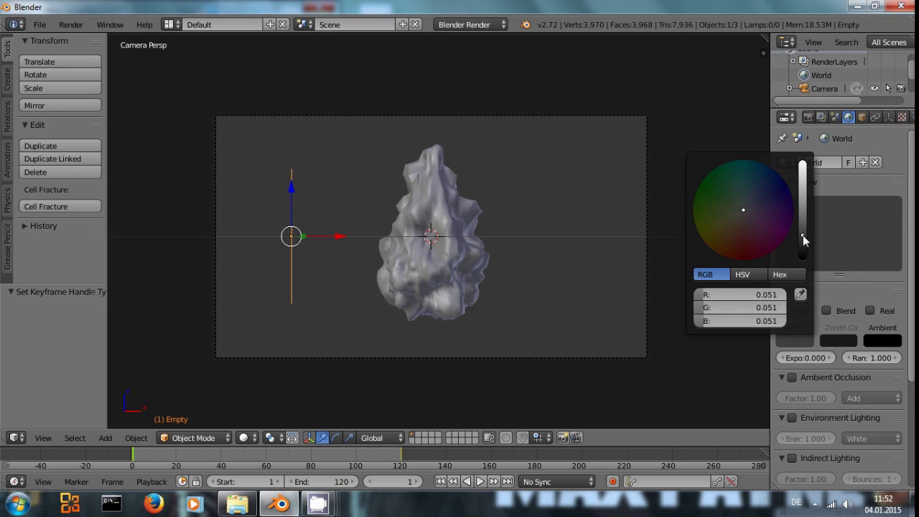
left_click_drag(803, 235, 800, 260)
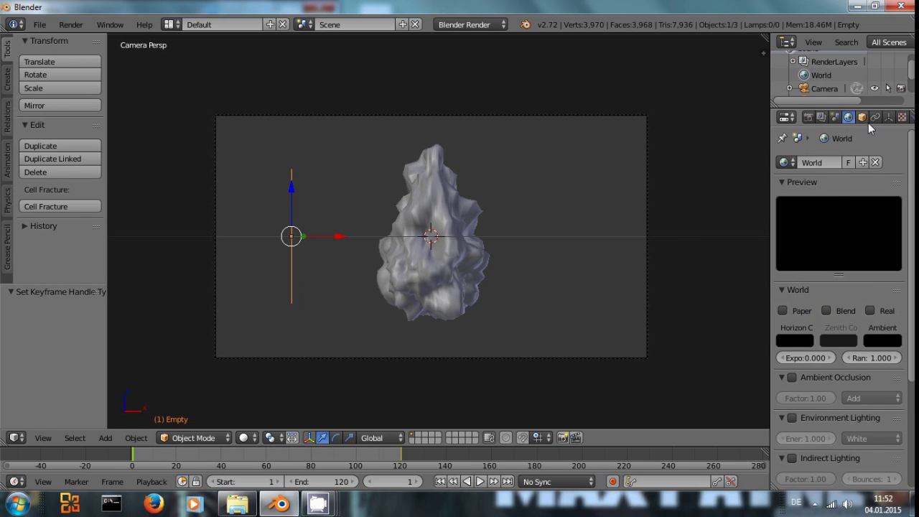
- Give the Sphere a new material named Energy with white diffuse colour and Shadeless on
right_click(445, 199)
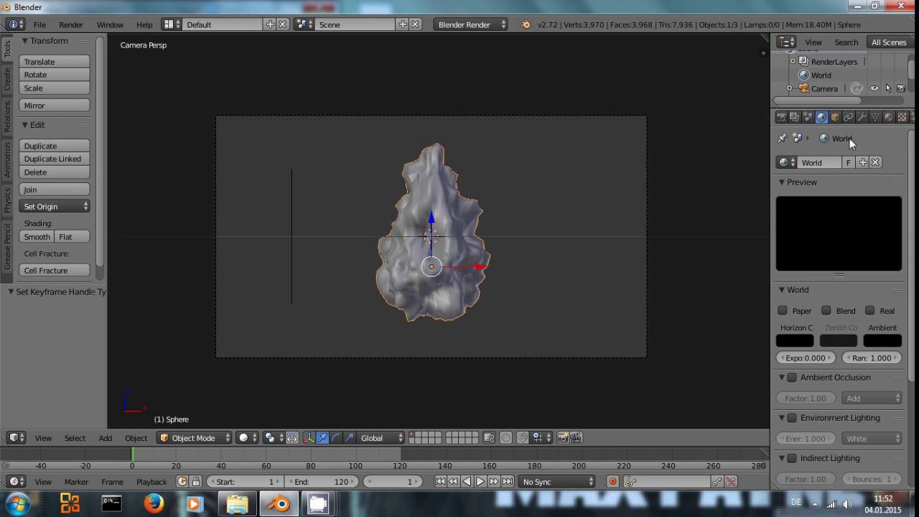
scroll(853, 121, "down", 3)
left_click(847, 115)
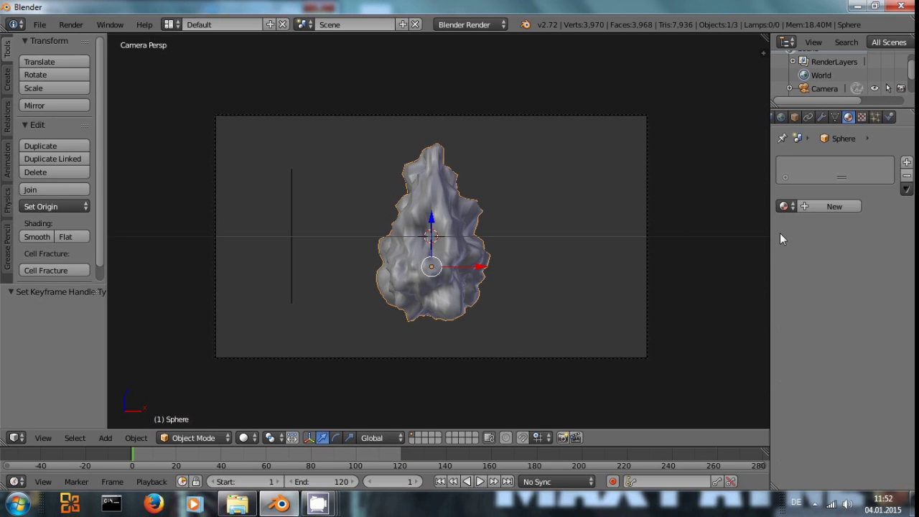
left_click(825, 207)
left_click(806, 206)
type("Eier")
key("Return")
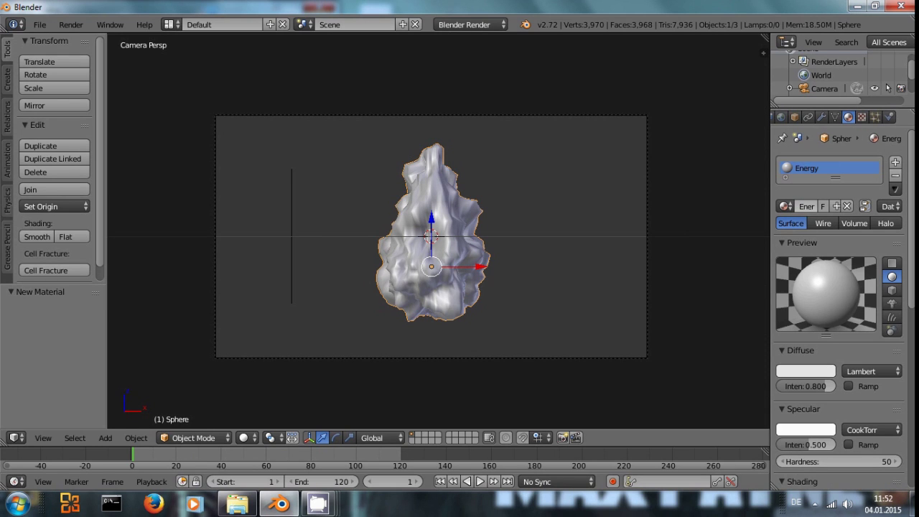
left_click(805, 370)
left_click_drag(825, 201, 827, 180)
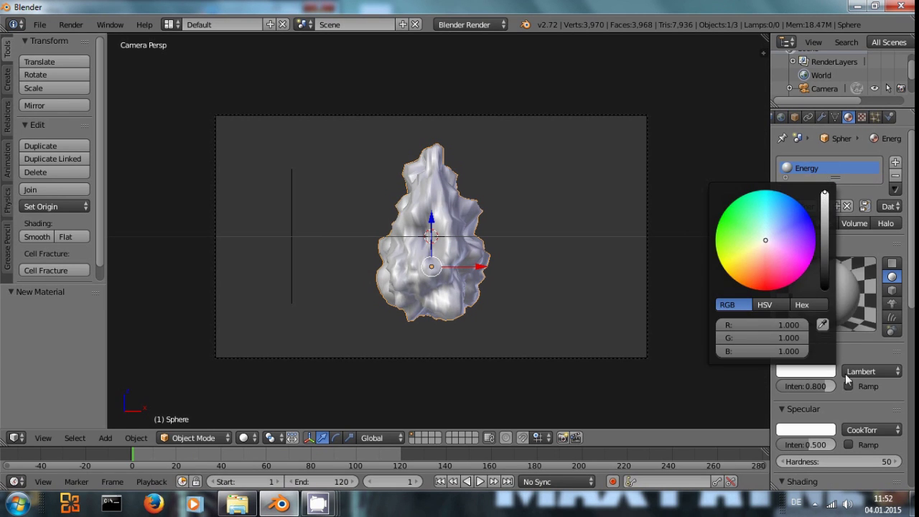
scroll(862, 355, "down", 3)
left_click(848, 421)
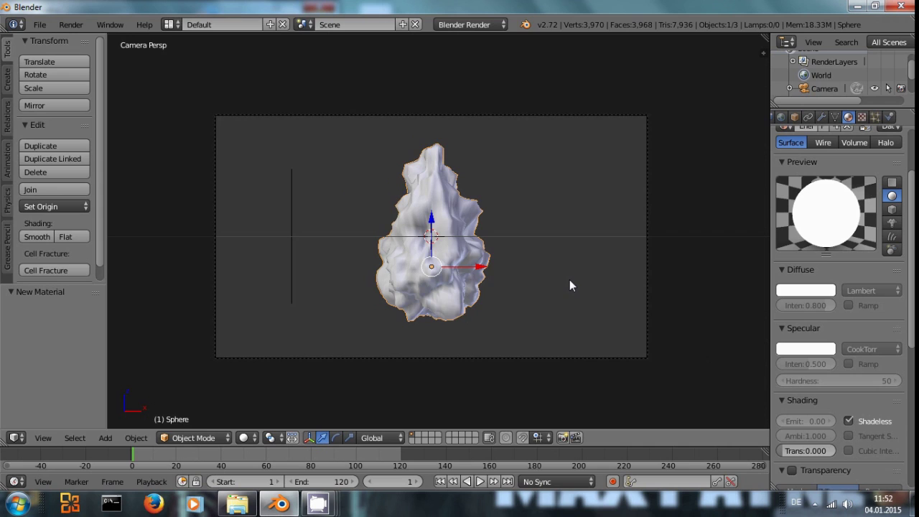
- Render a test frame of the shadeless sphere
key("F12")
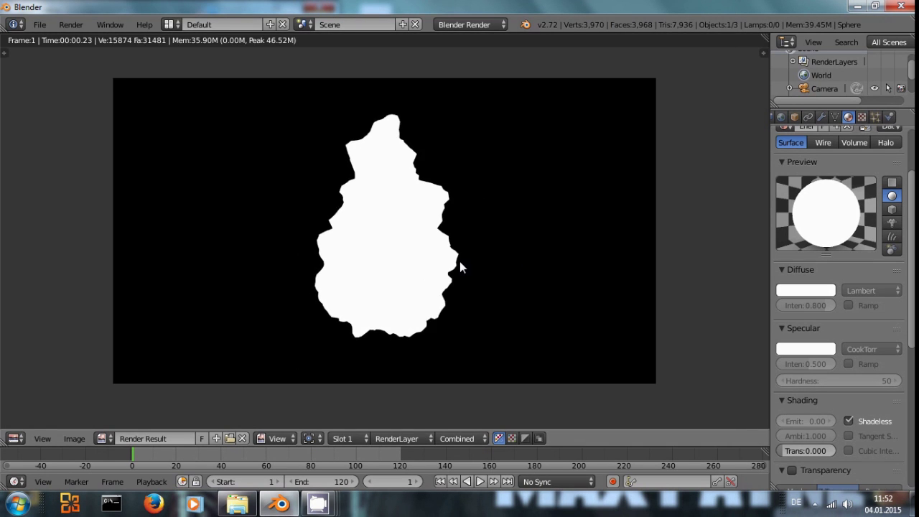
scroll(461, 267, "up", 1)
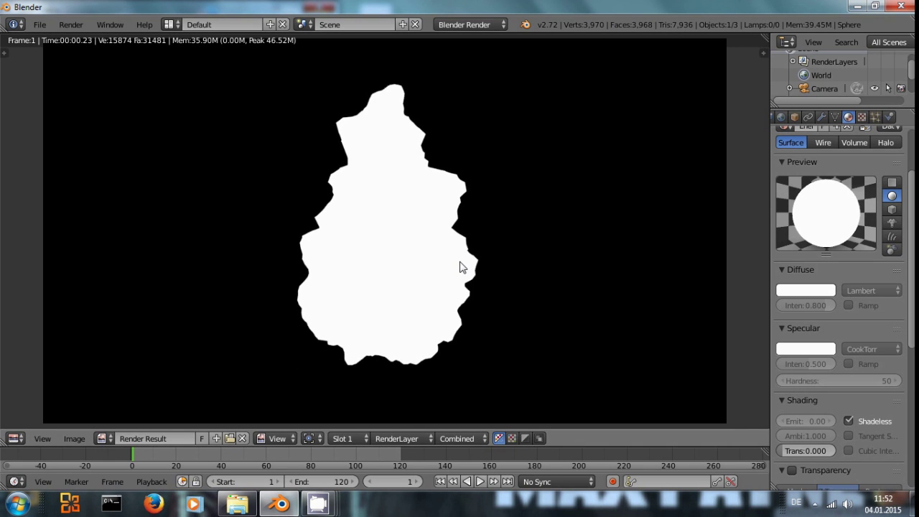
key("Escape")
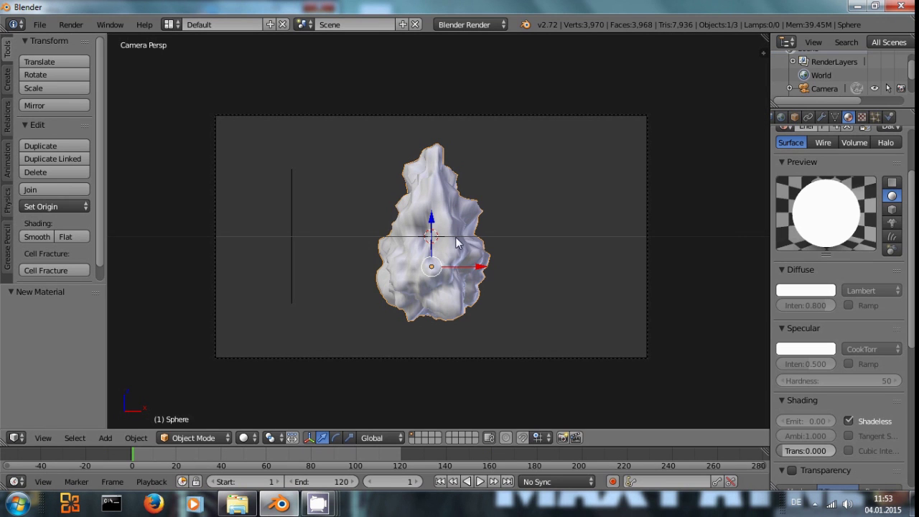
- Enable transparency on the Energy material with alpha 0.5 and render again
scroll(826, 388, "down", 1)
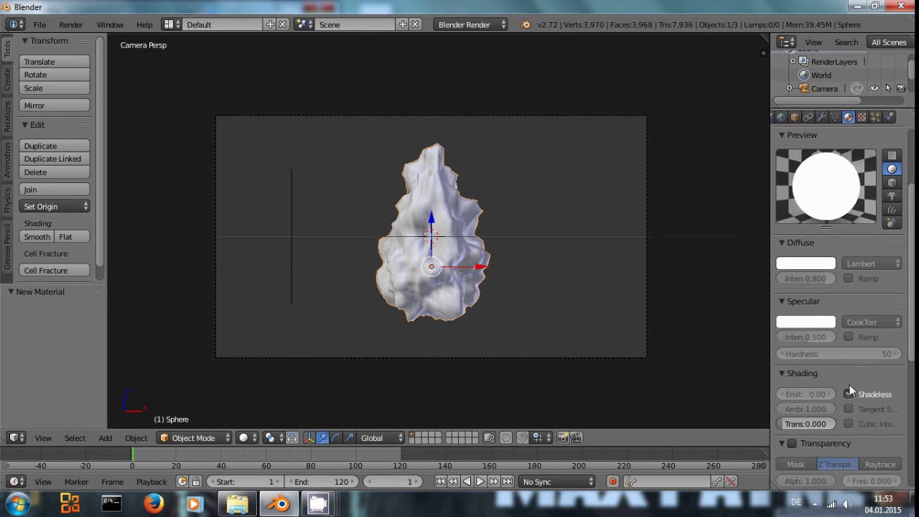
scroll(870, 401, "down", 4)
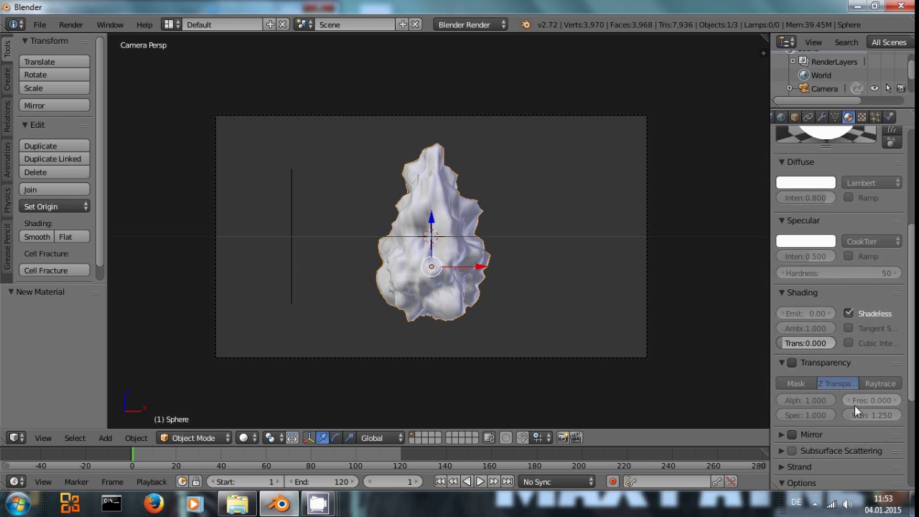
left_click(786, 335)
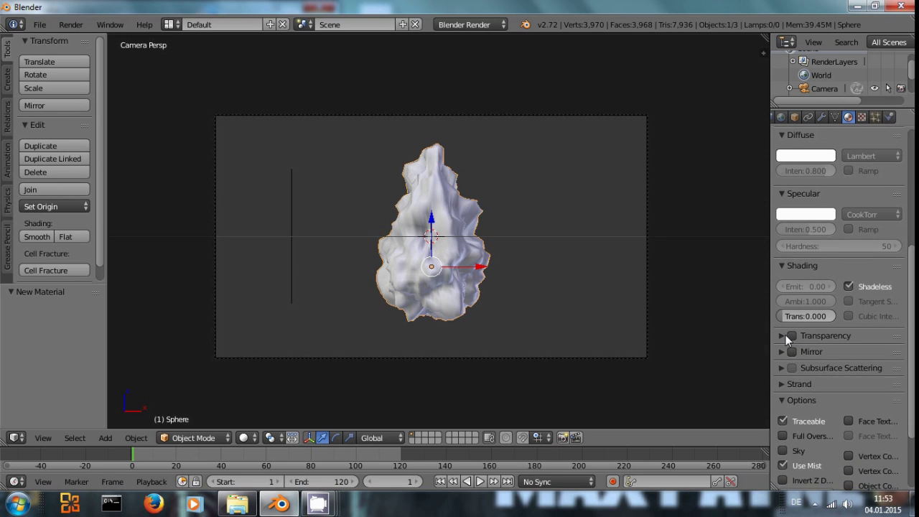
left_click(780, 337)
left_click(791, 336)
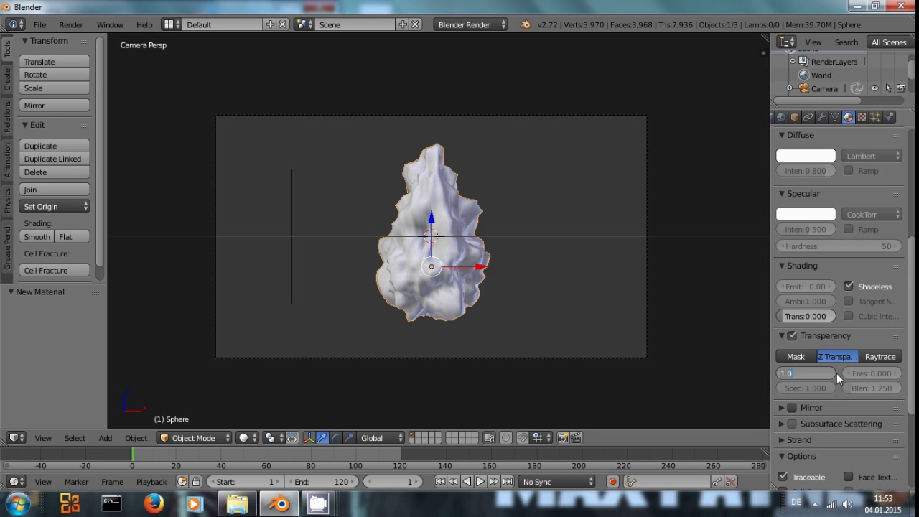
type("0.5")
key("Return")
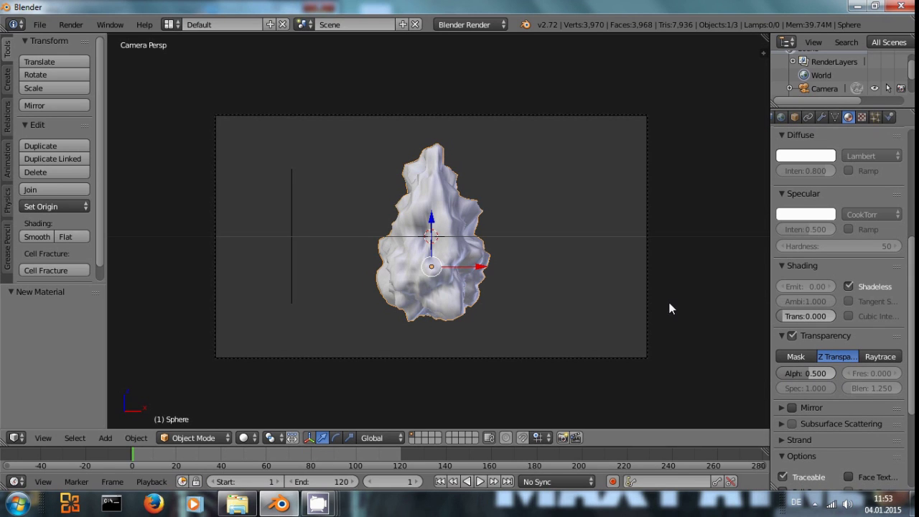
key("F12")
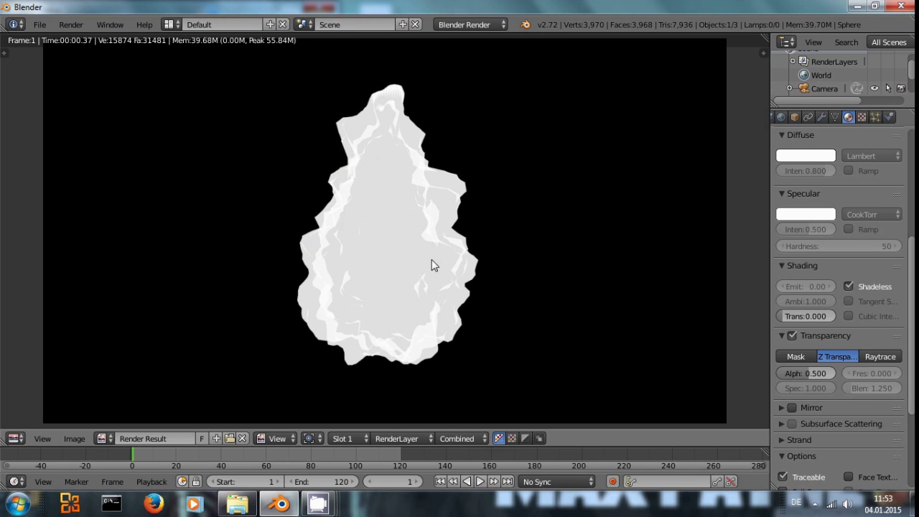
- Turn off Shadeless, set Emit to 1.00, and test-render the material
key("Escape")
scroll(883, 379, "down", 1)
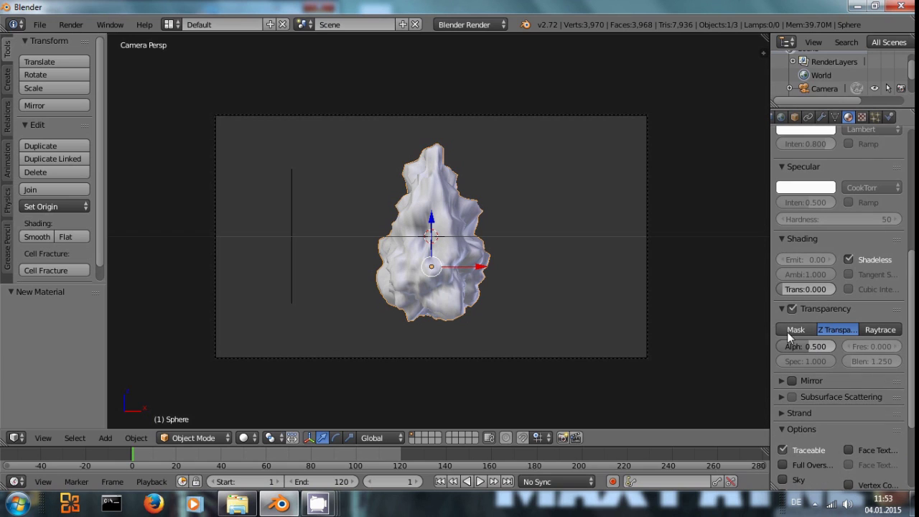
left_click_drag(768, 324, 716, 325)
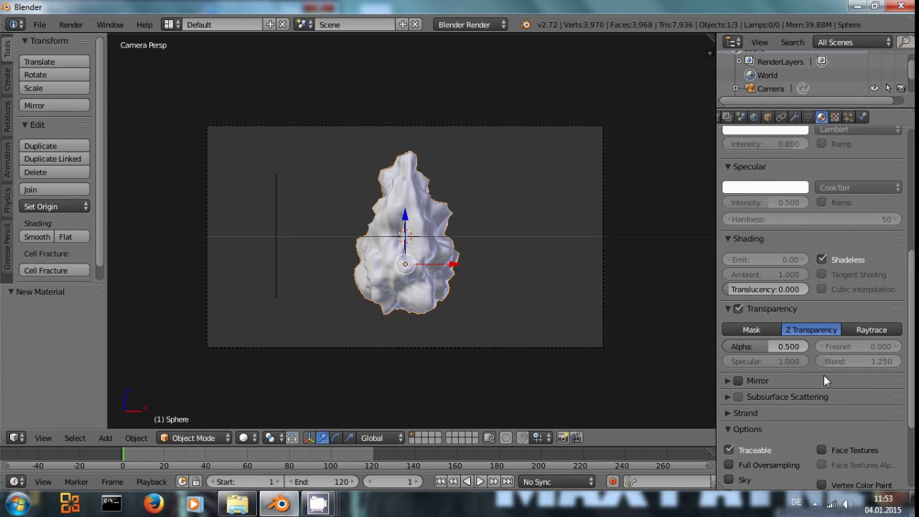
left_click(822, 259)
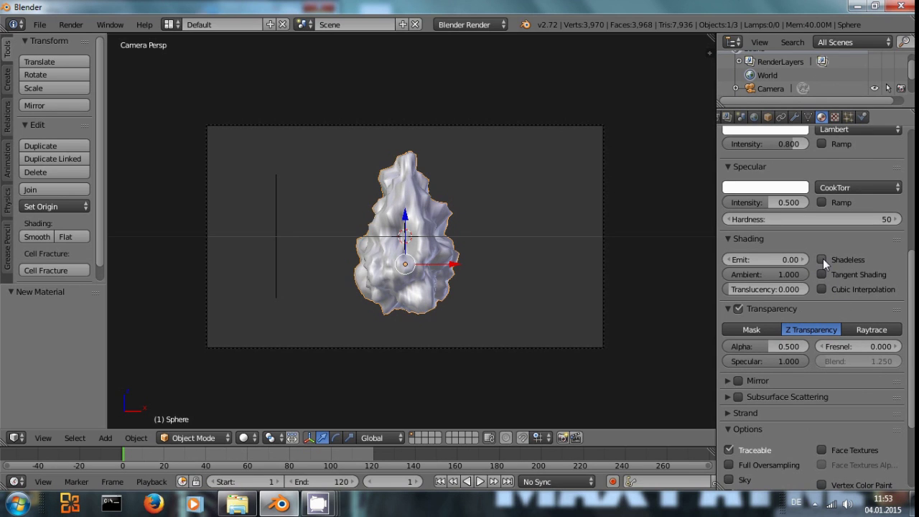
left_click(740, 260)
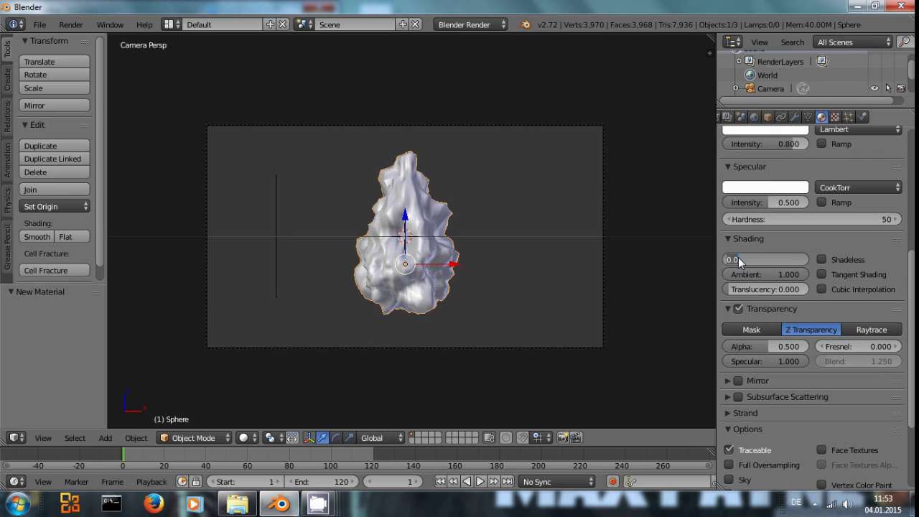
type("1")
key("Return")
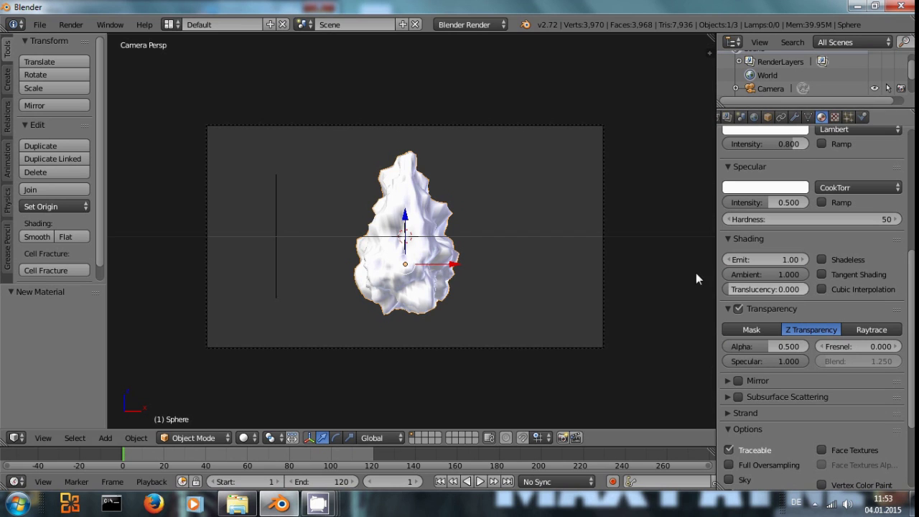
key("F12")
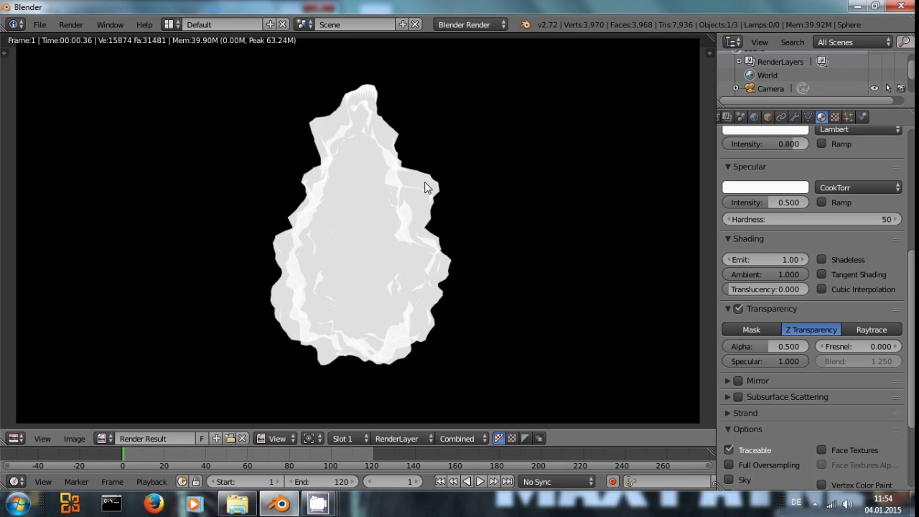
key("Escape")
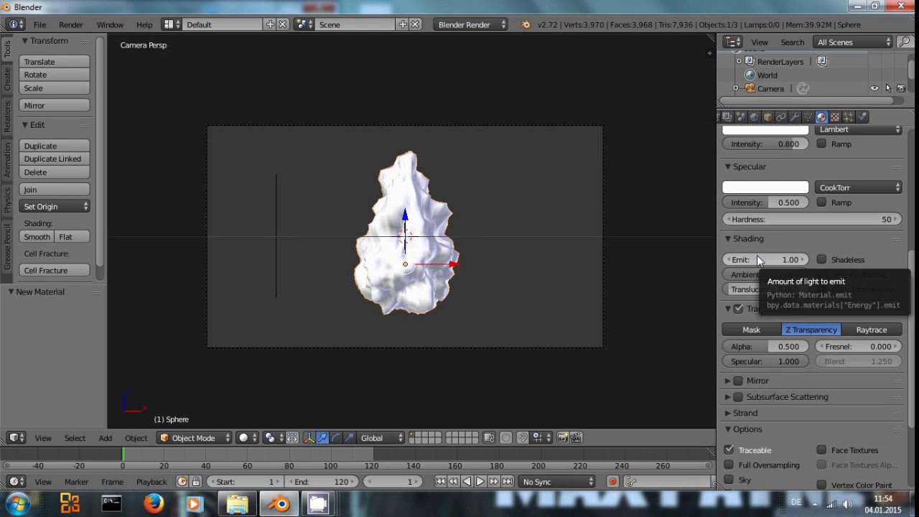
- Set the transparency Fresnel to 1.5, after briefly trying 0.6
left_click(850, 347)
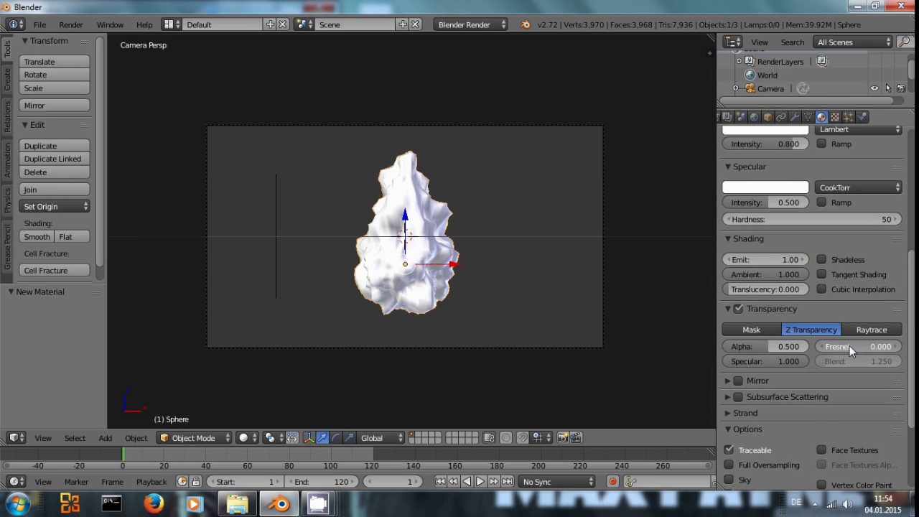
type("0.6")
key("Return")
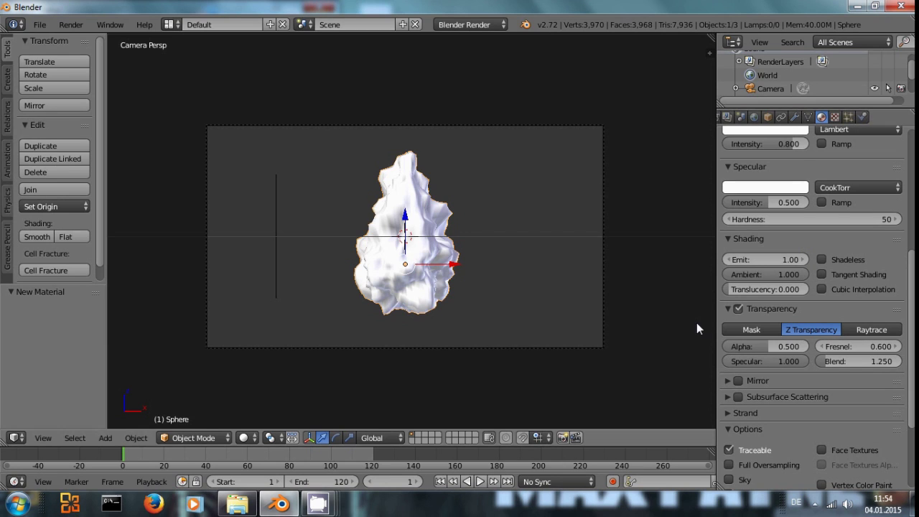
left_click(844, 347)
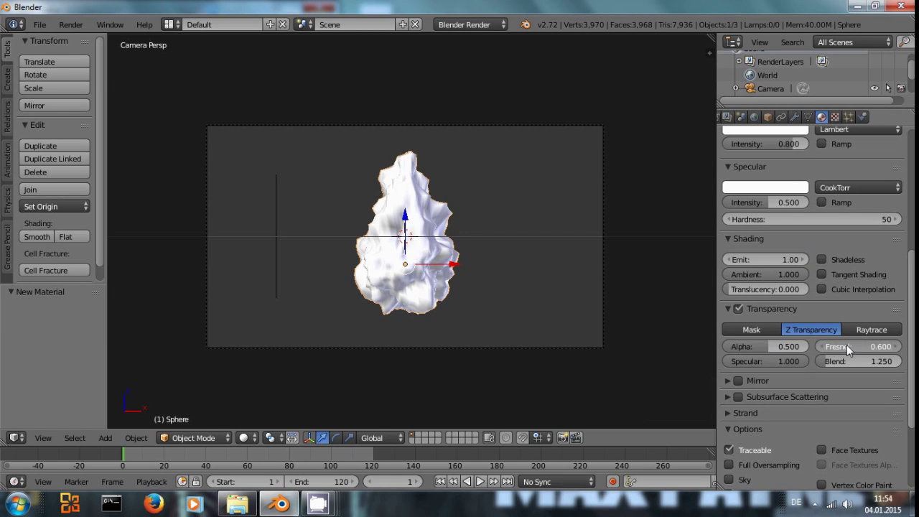
type("1.5")
key("Return")
- Render and compare the cloud with Fresnel values 0.6 and 2.0
key("F12")
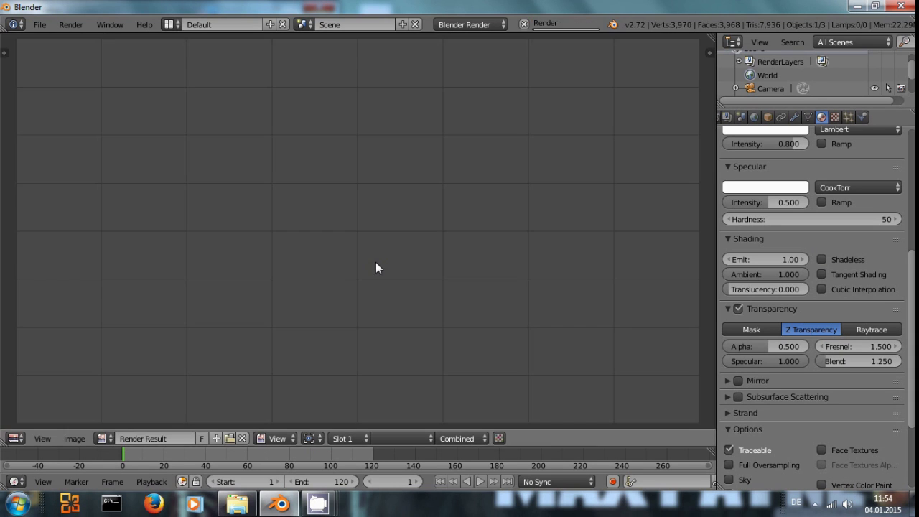
key("j")
key("j")
left_click(858, 348)
type("0.6")
key("Return")
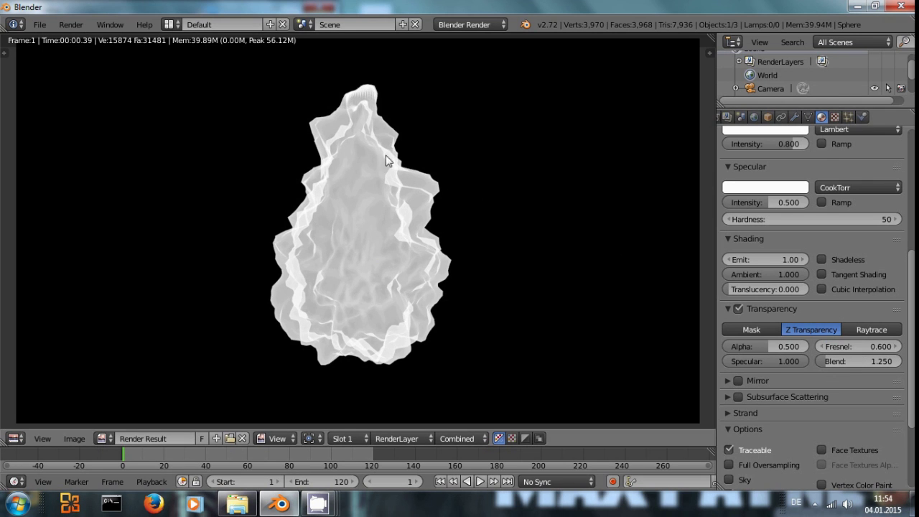
key("F12")
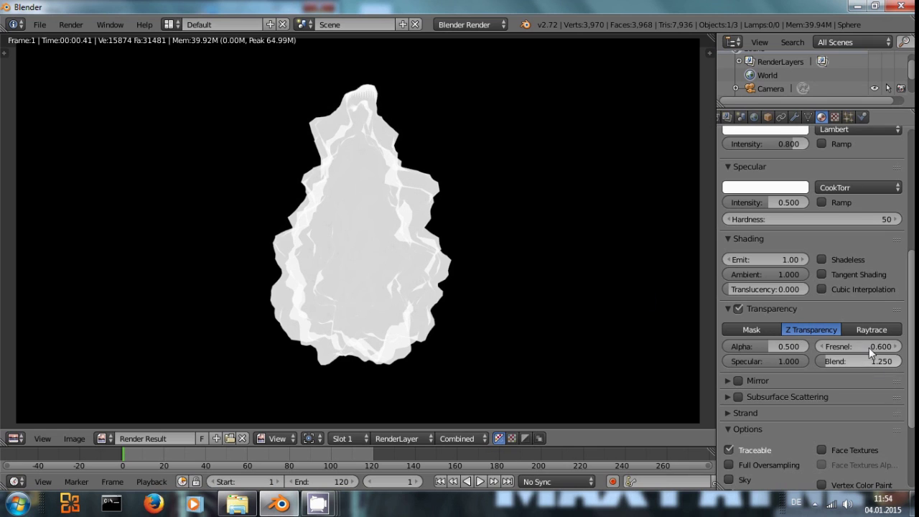
left_click(869, 347)
type("2")
key("Return")
key("F12")
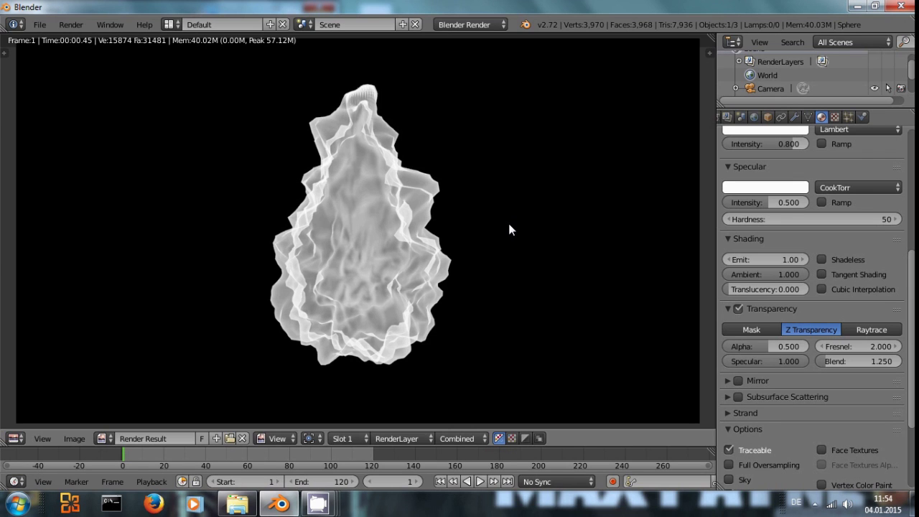
scroll(424, 219, "up", 2)
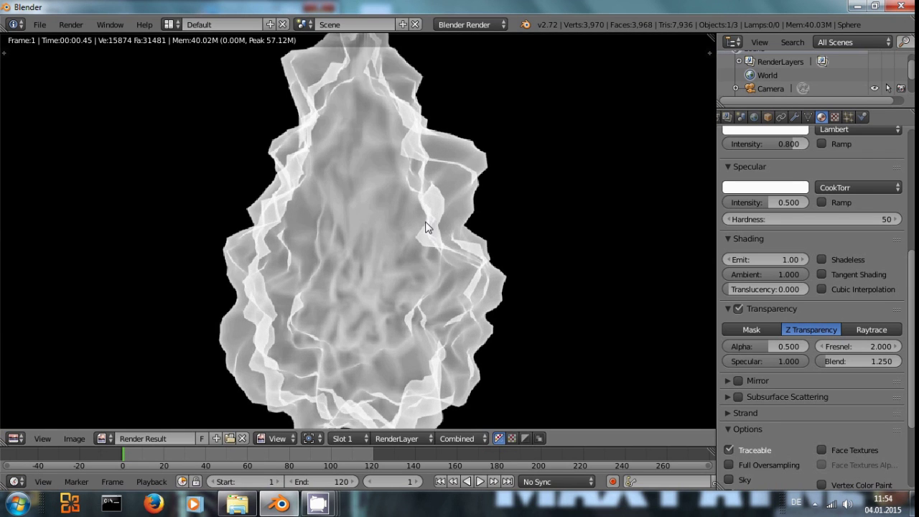
scroll(426, 227, "down", 1)
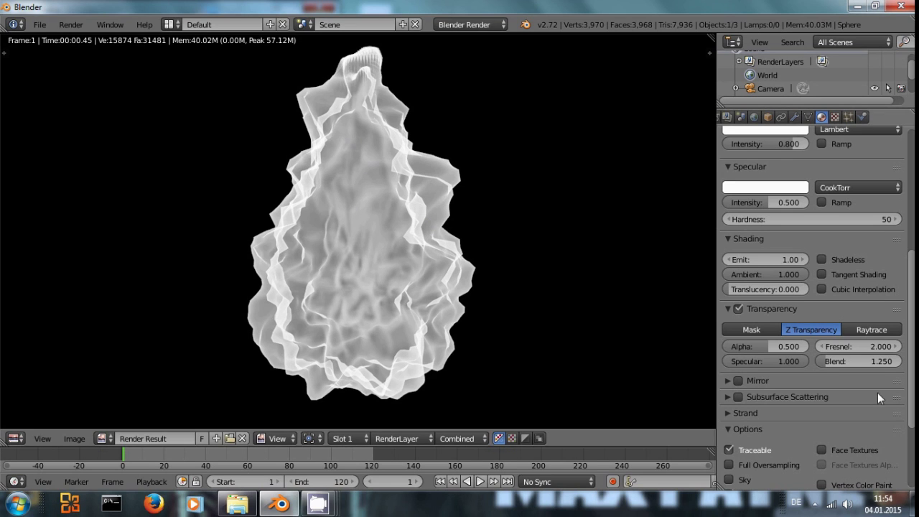
- Test-render Fresnel 5.0, 3.5 and 2.5, then settle on Fresnel 2.0
left_click(874, 350)
type("5")
key("Return")
key("F12")
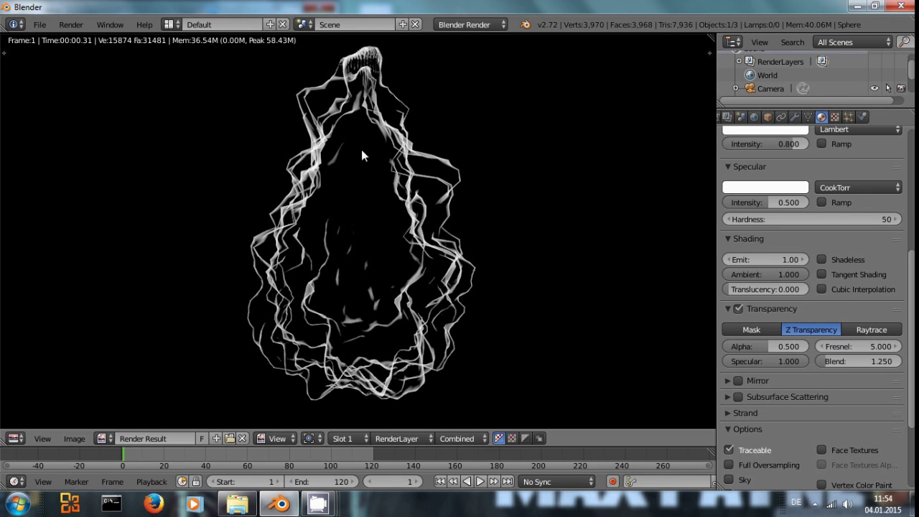
left_click(872, 349)
type("5.0")
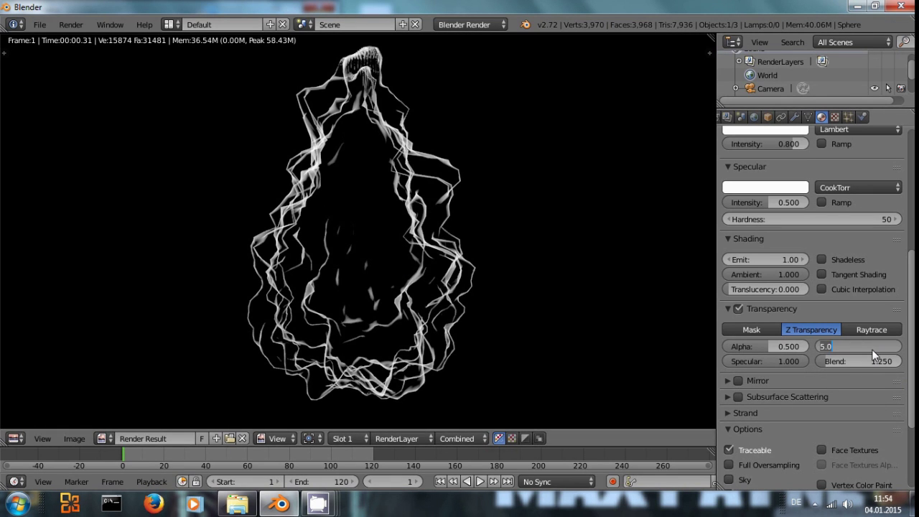
key("BackSpace")
key("BackSpace")
key("BackSpace")
type("3.5")
key("Return")
key("F12")
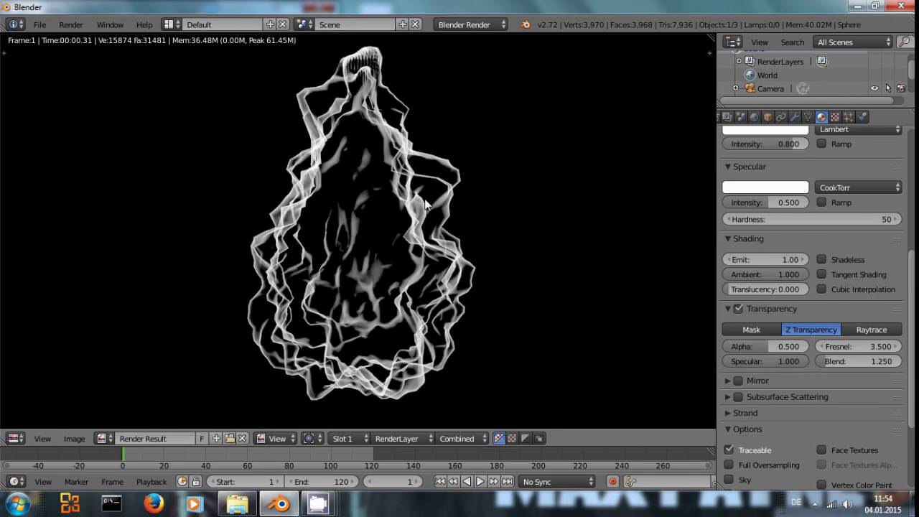
scroll(762, 337, "up", 2)
left_click(865, 375)
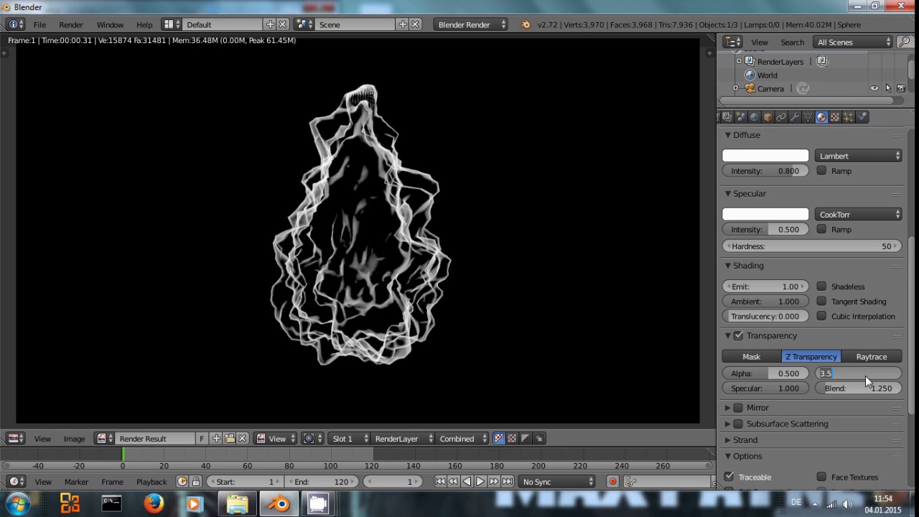
type("2.5")
key("Return")
key("F12")
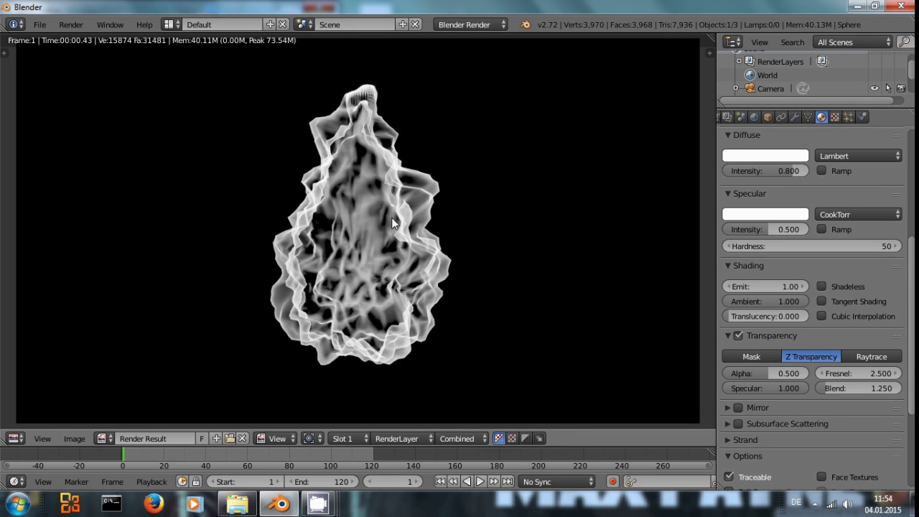
scroll(393, 223, "up", 1)
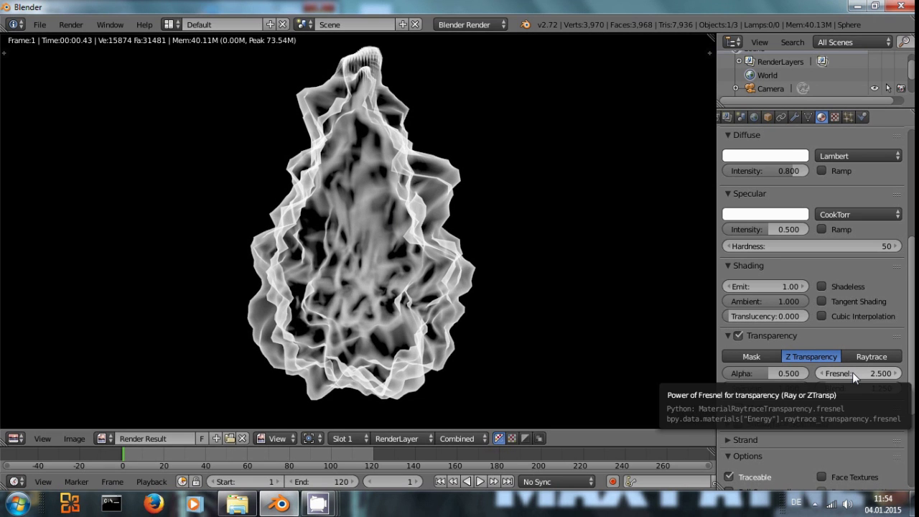
left_click_drag(825, 373, 804, 373)
key("F12")
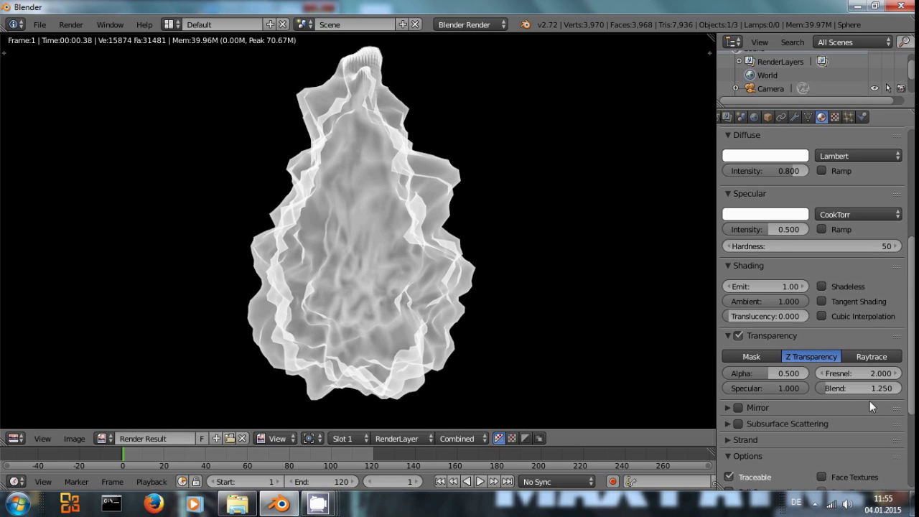
- Test-render transparency Blend values around 2.08, 2.0 and 1.0, settling on Blend 1.5
left_click_drag(831, 387, 845, 388)
key("F12")
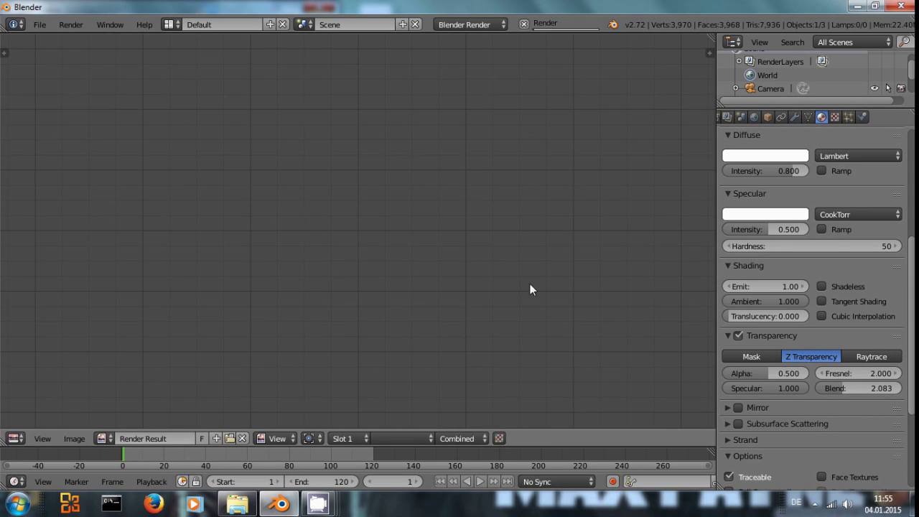
left_click(841, 388)
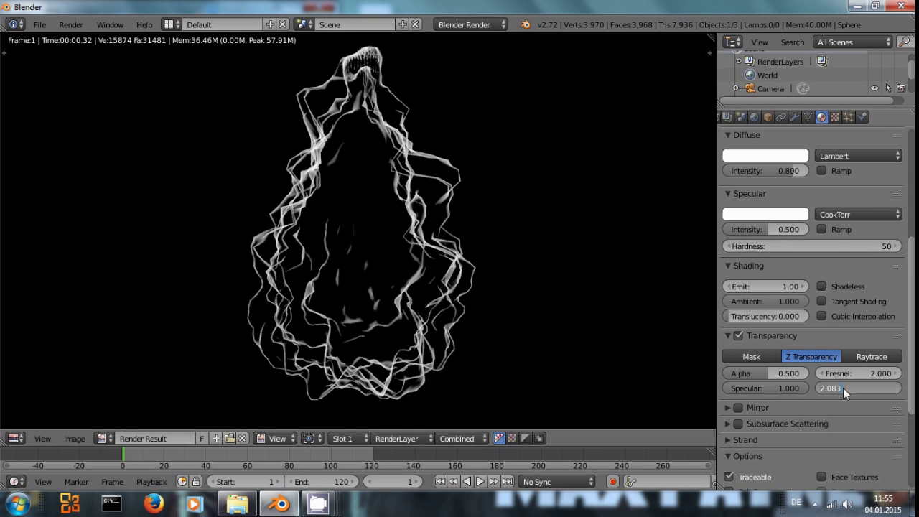
type("2")
key("Return")
key("F12")
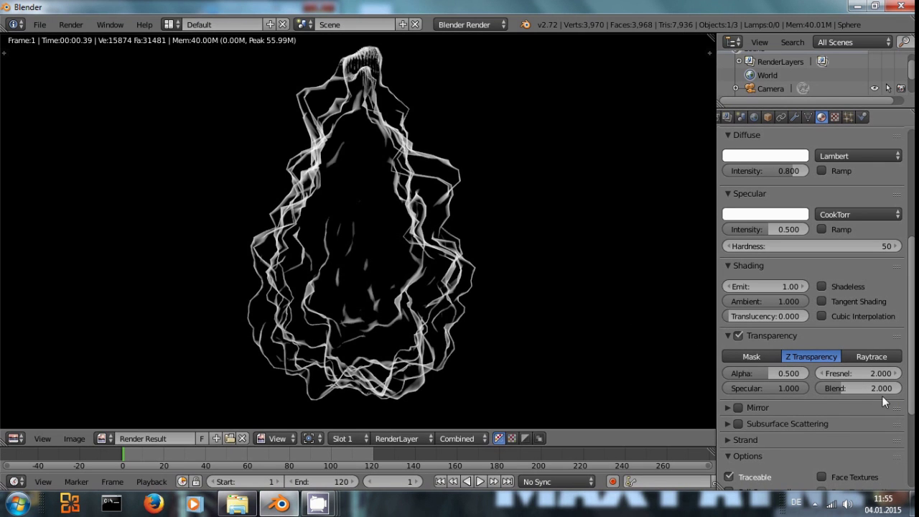
left_click(843, 392)
type("1")
key("Return")
key("F12")
left_click(824, 388)
type("0")
type(".5")
key("Return")
key("F12")
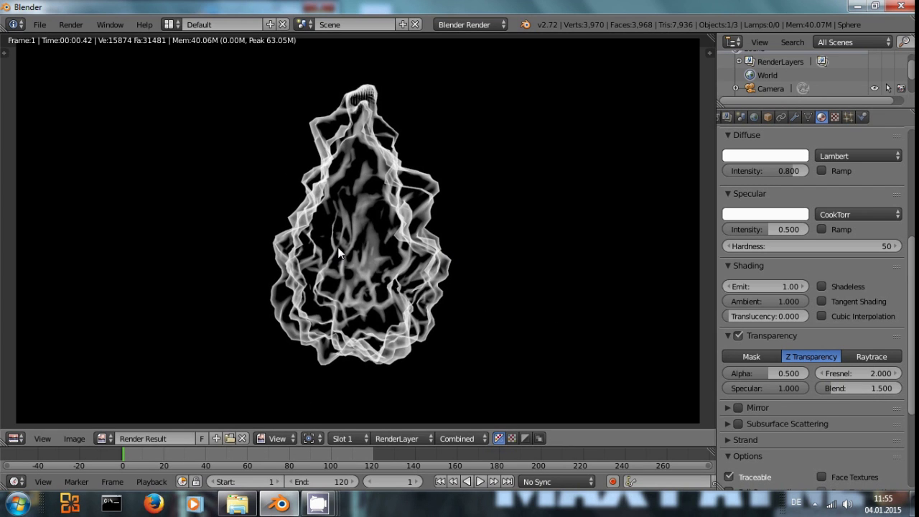
- Pan and zoom the final render to inspect the wispy see-through cloud
scroll(341, 254, "down", 1)
middle_click_drag(341, 253, 416, 270)
scroll(417, 270, "up", 1)
scroll(470, 286, "down", 1)
middle_click_drag(470, 286, 423, 218)
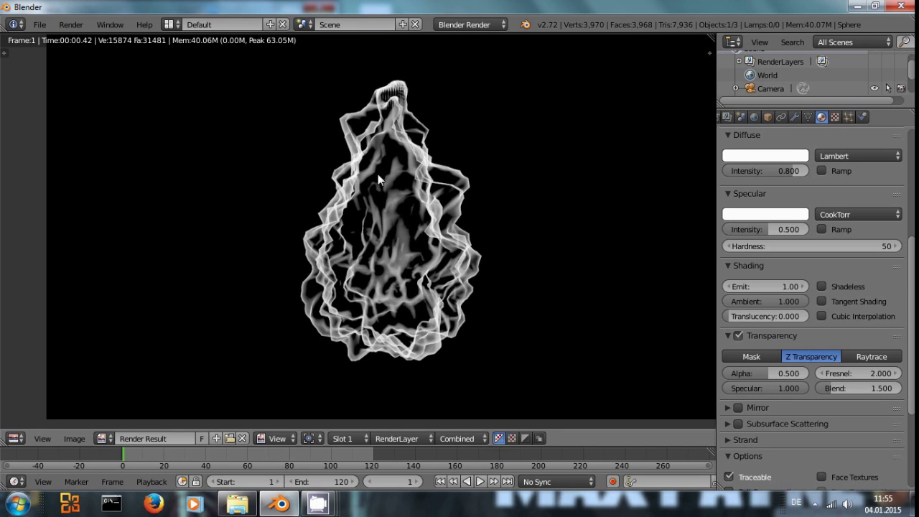
scroll(427, 219, "up", 1)
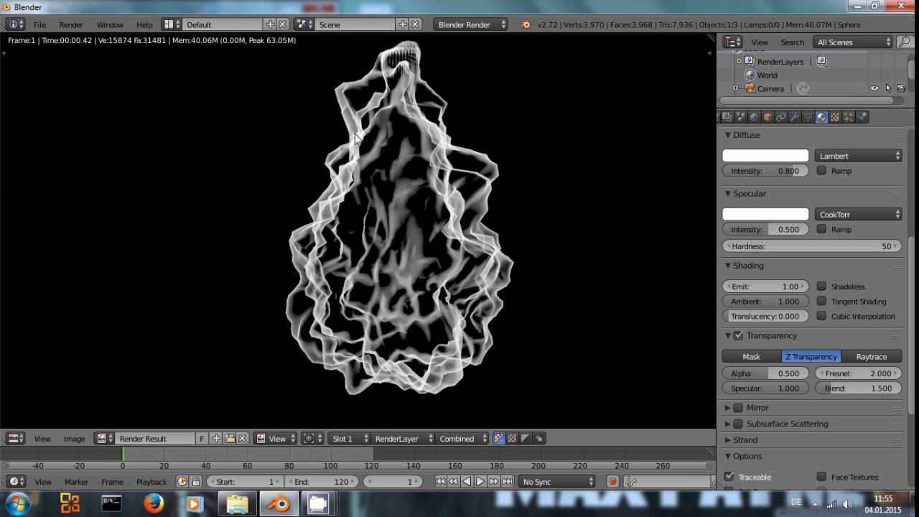
scroll(377, 240, "down", 1)
scroll(393, 209, "up", 1)
scroll(388, 221, "down", 1)
- Leave the render and make this area a Compositing node editor with Use Nodes and Backdrop on
key("Escape")
left_click(16, 437)
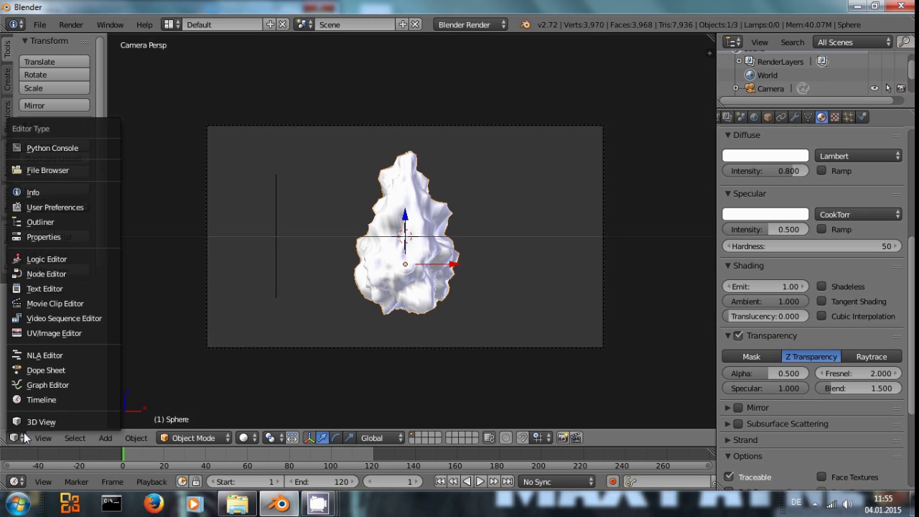
left_click(52, 276)
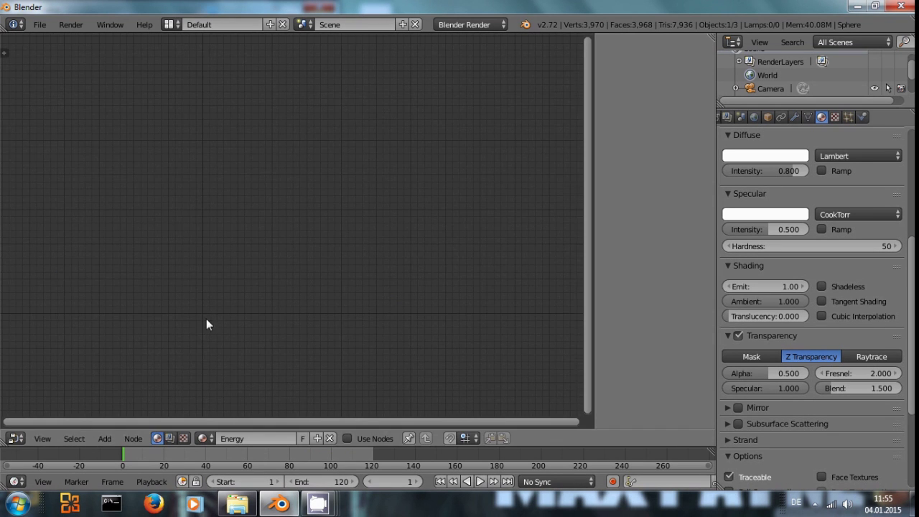
left_click(166, 442)
left_click(201, 438)
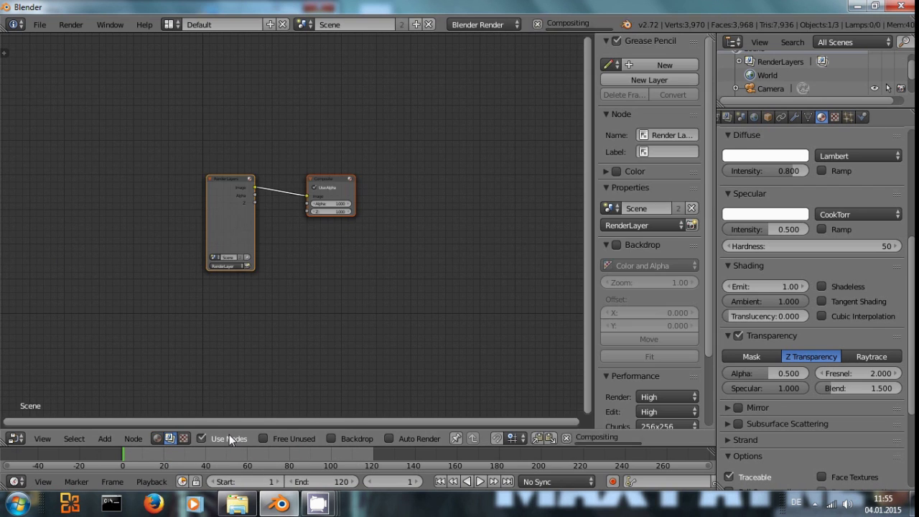
left_click(331, 438)
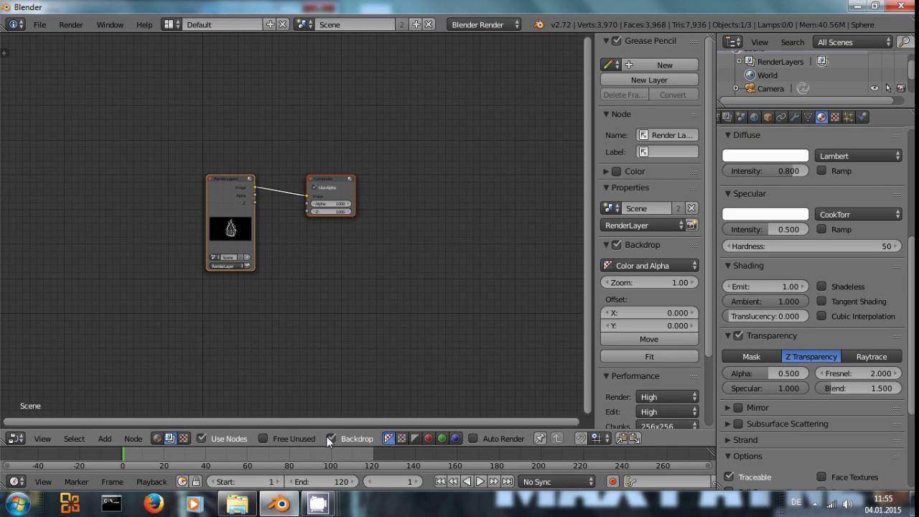
- Connect Render Layers to a Viewer node, hide the sidebar, and shrink the backdrop to fit
left_click(219, 202, "ctrl+shift")
left_click_drag(219, 202, 131, 169)
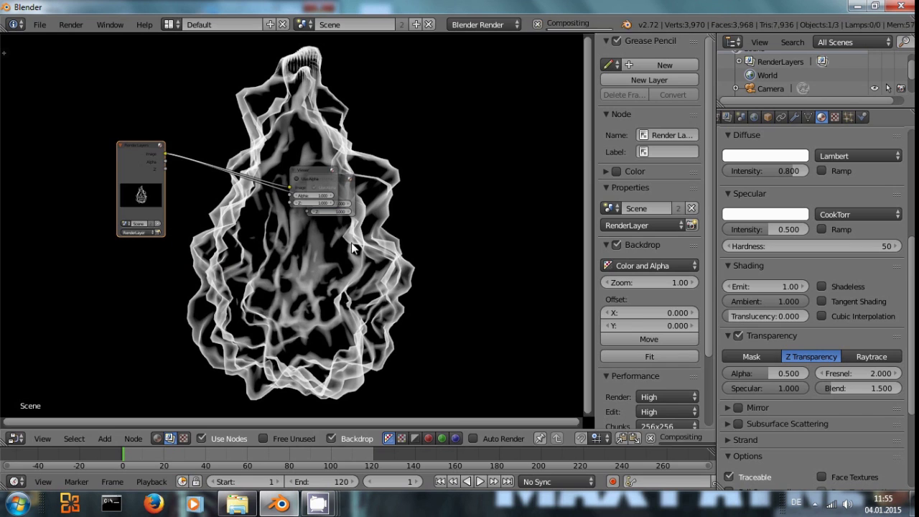
key("g")
left_click(341, 293)
key("n")
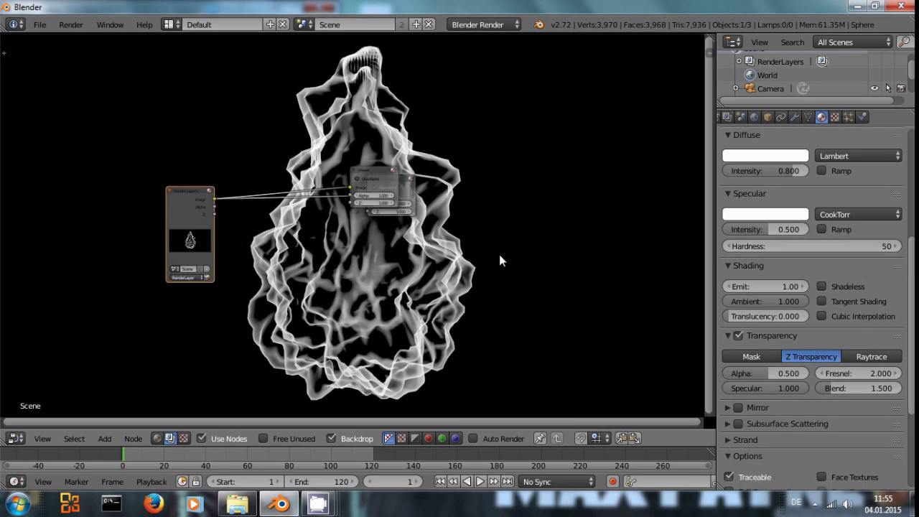
key("v")
key("v")
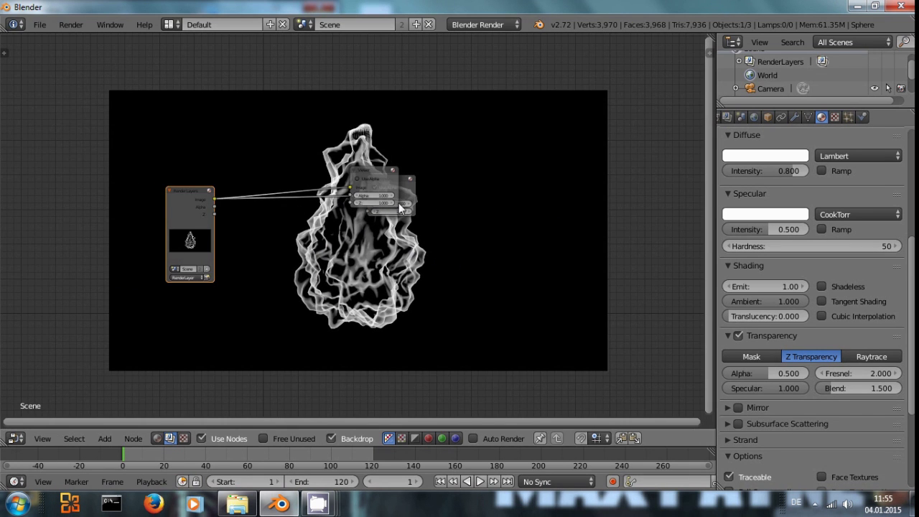
- Arrange the nodes: Render Layers on the left, Viewer lower right, Composite on the right
key("g")
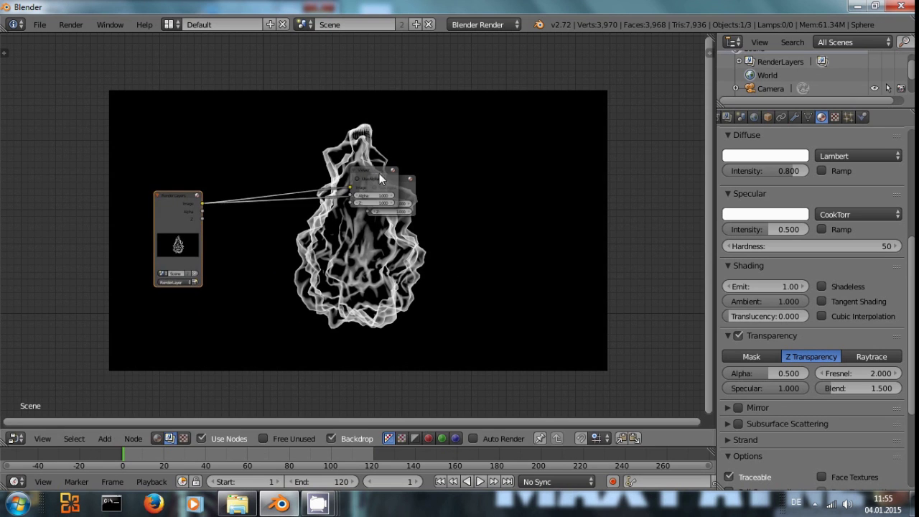
left_click(368, 174)
left_click(378, 174)
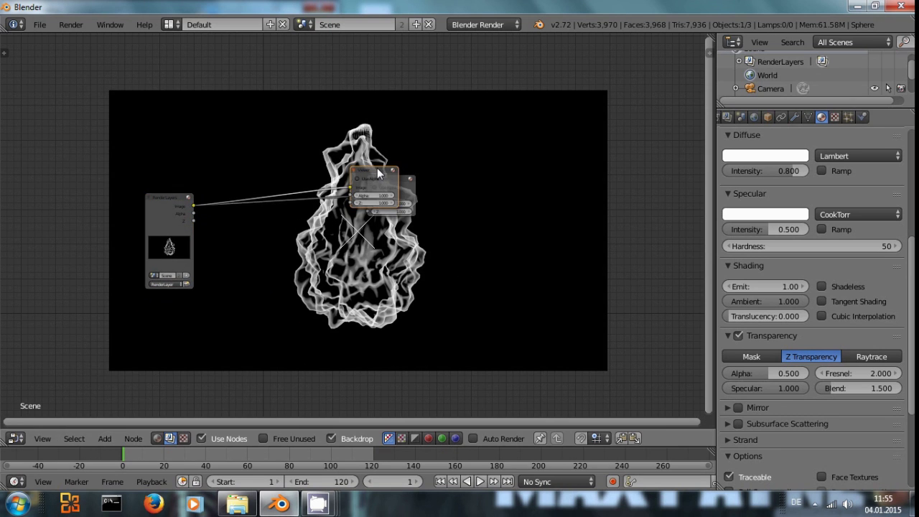
key("g")
left_click(483, 280)
left_click(393, 187)
key("g")
left_click(548, 171)
scroll(451, 232, "down", 1)
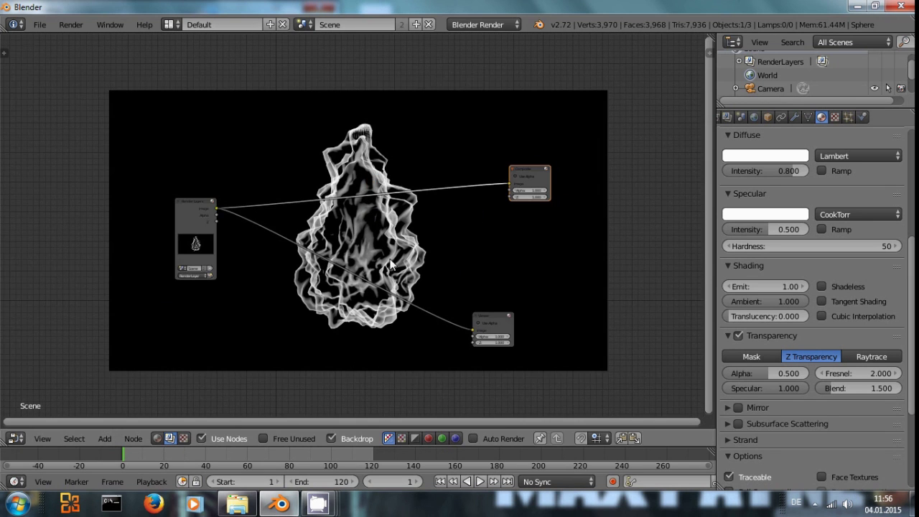
scroll(391, 266, "up", 3)
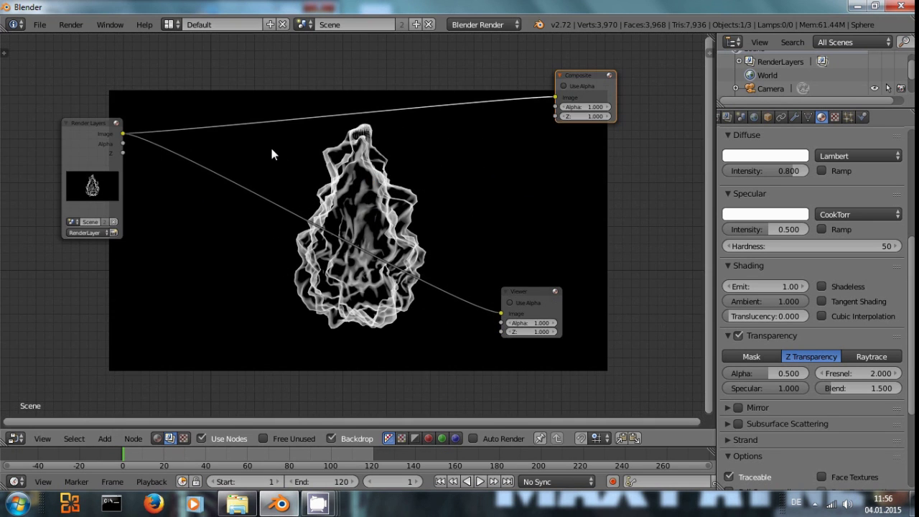
- Insert a Blur node on the Viewer link and set its type to Fast Gaussian
key("shift+a")
mouse_move(262, 194)
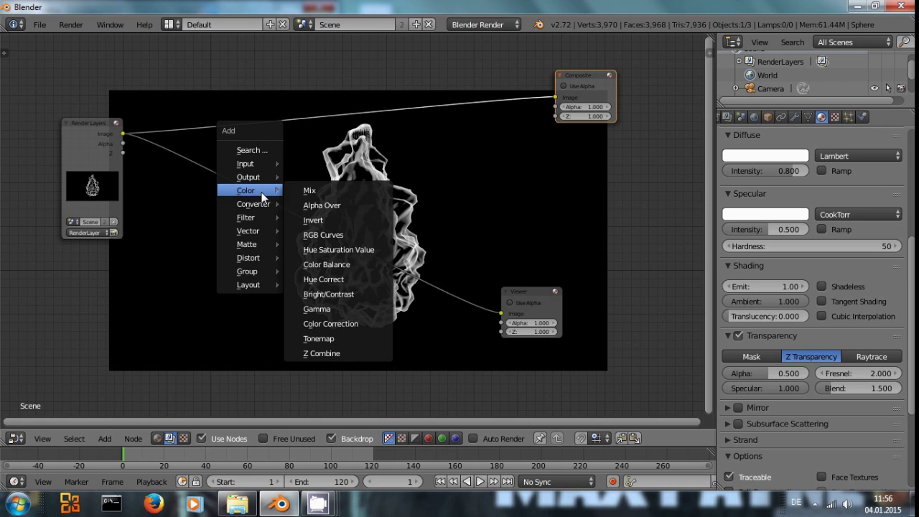
mouse_move(265, 265)
mouse_move(253, 214)
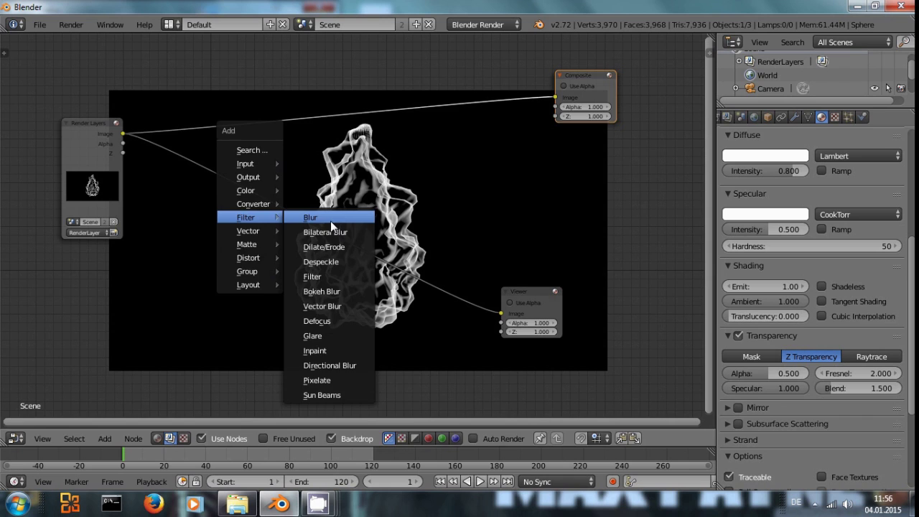
left_click(330, 223)
left_click(218, 183)
left_click(255, 210)
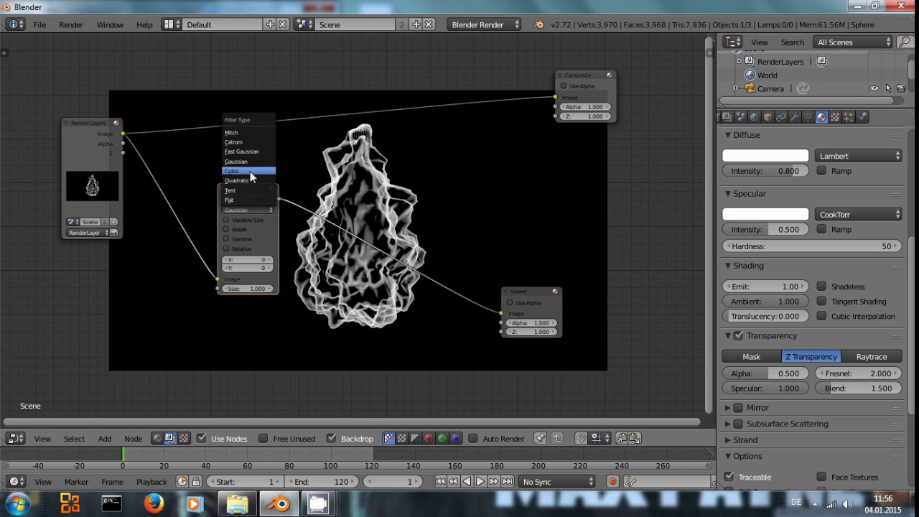
left_click(257, 151)
scroll(244, 186, "up", 2)
- Make the blur size Relative with X and Y at 2%
left_click(193, 217)
left_click_drag(196, 263, 215, 263)
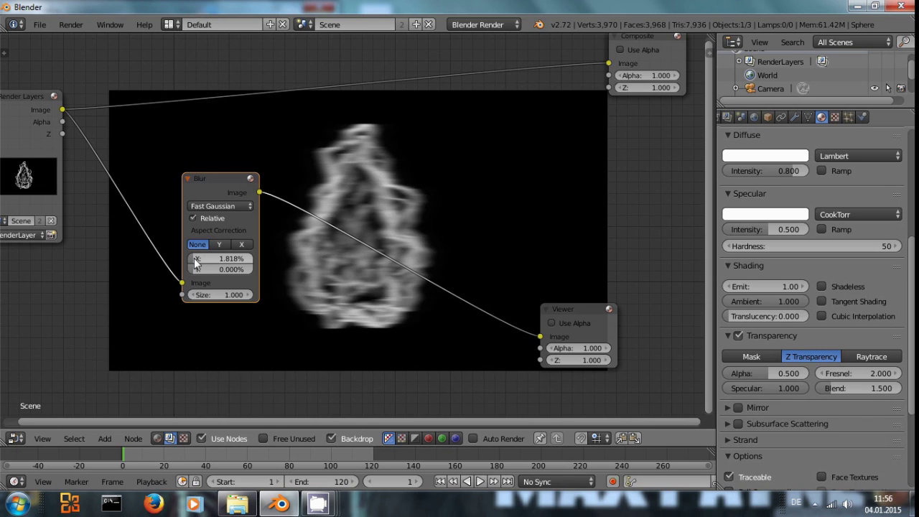
left_click(194, 260)
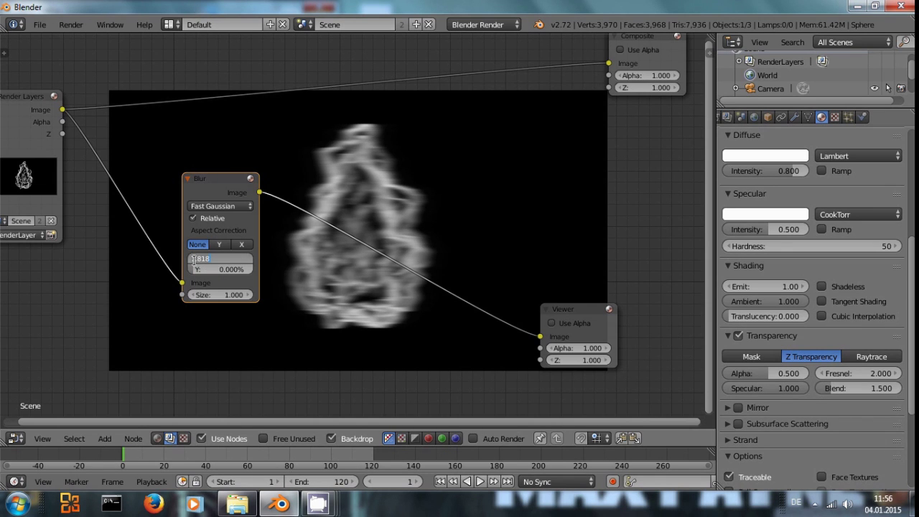
type("2")
key("Return")
left_click(199, 269)
type("2")
key("Return")
left_click_drag(215, 225, 209, 197)
- Duplicate the Blur at 15% X/Y, feed it the render image, and preview it
key("shift+d")
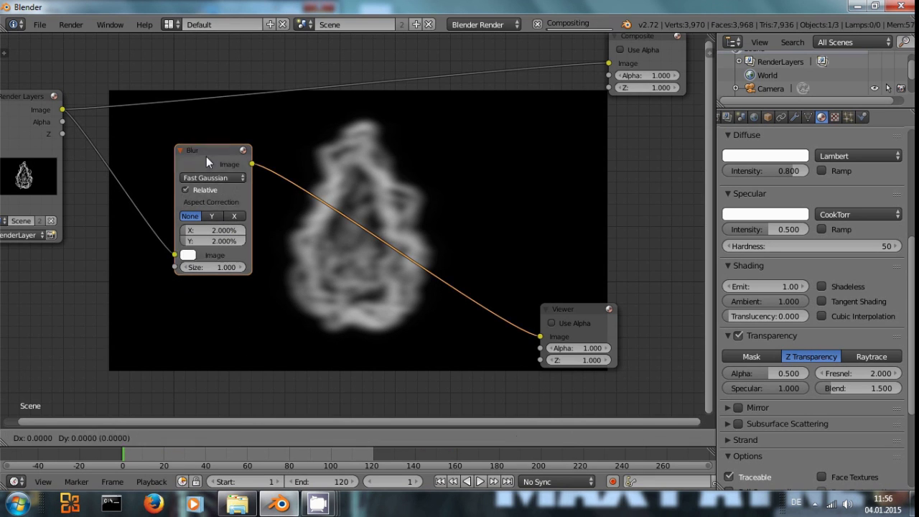
left_click(213, 305)
middle_click_drag(291, 318, 305, 253)
left_click(204, 318)
type("0")
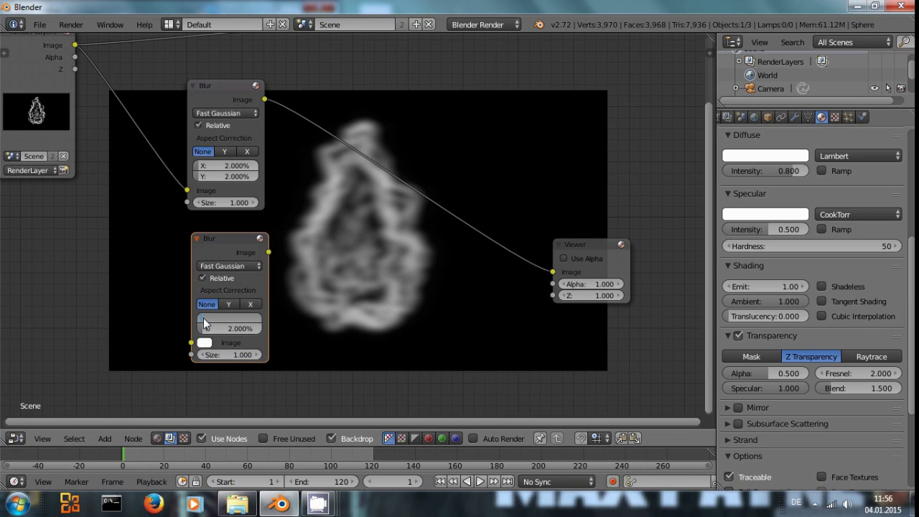
type("15")
key("Tab")
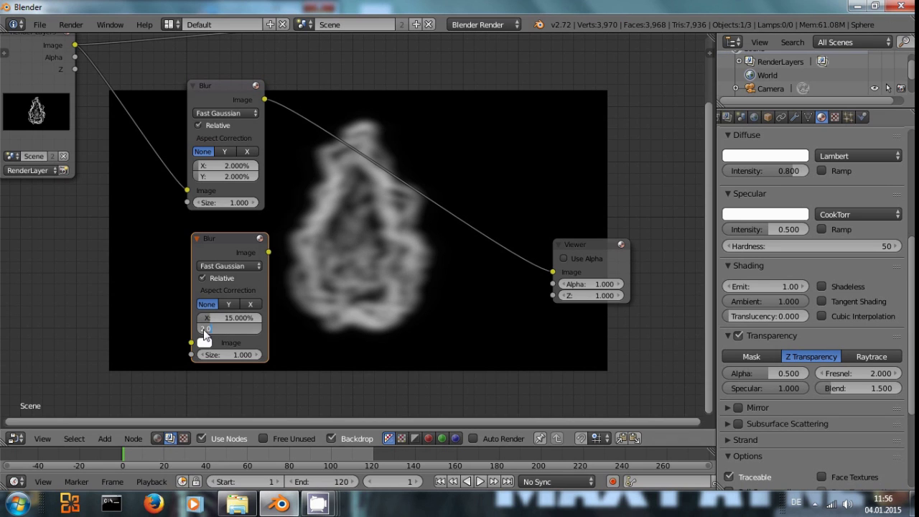
type("15")
key("Return")
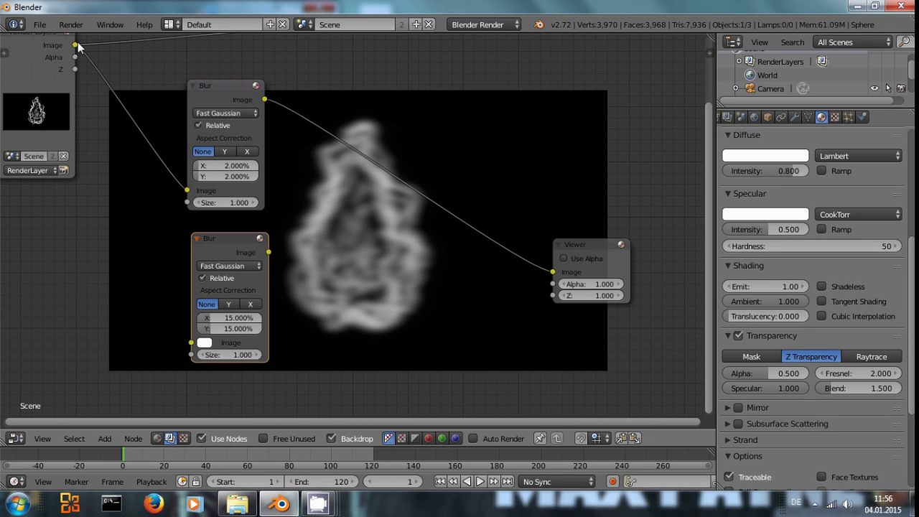
left_click_drag(74, 44, 191, 342)
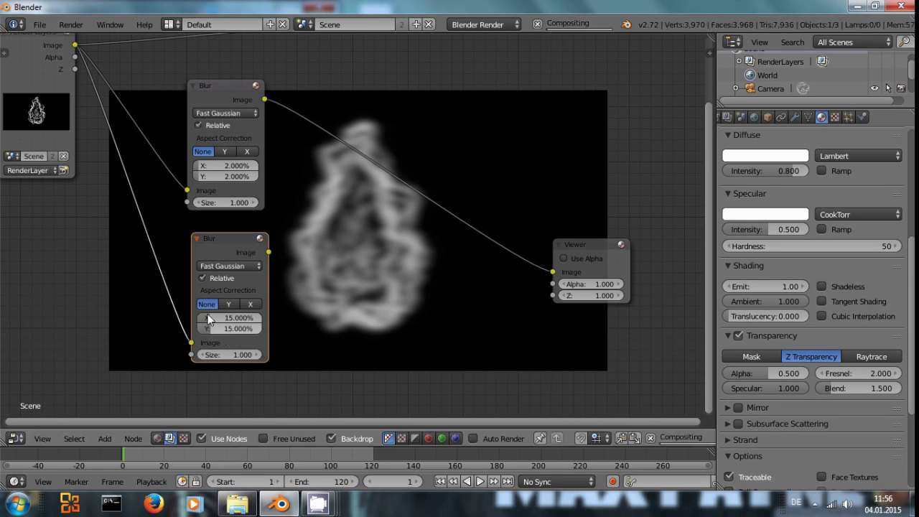
left_click(228, 239, "ctrl+shift")
- Add a Mix node set to Add, combining both Blur outputs, and preview it
key("shift+a")
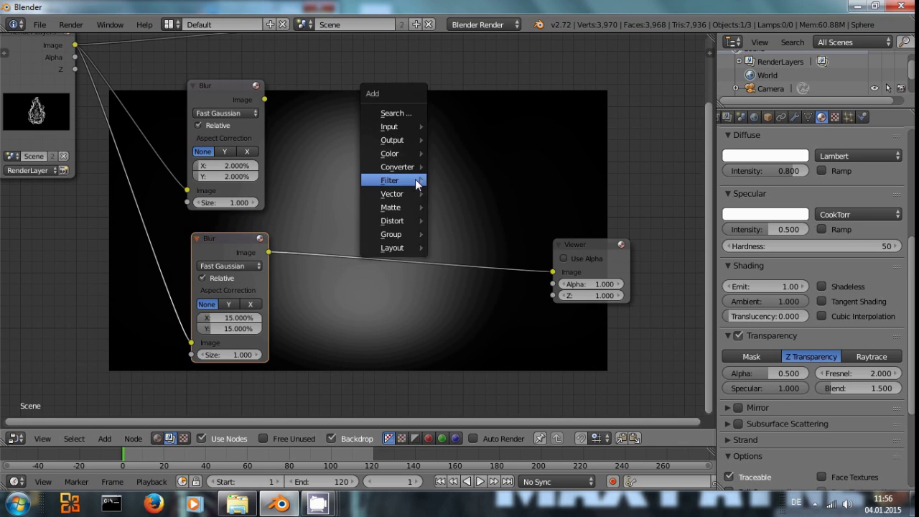
mouse_move(418, 153)
left_click(450, 156)
left_click(431, 163)
left_click(429, 173)
left_click(425, 199)
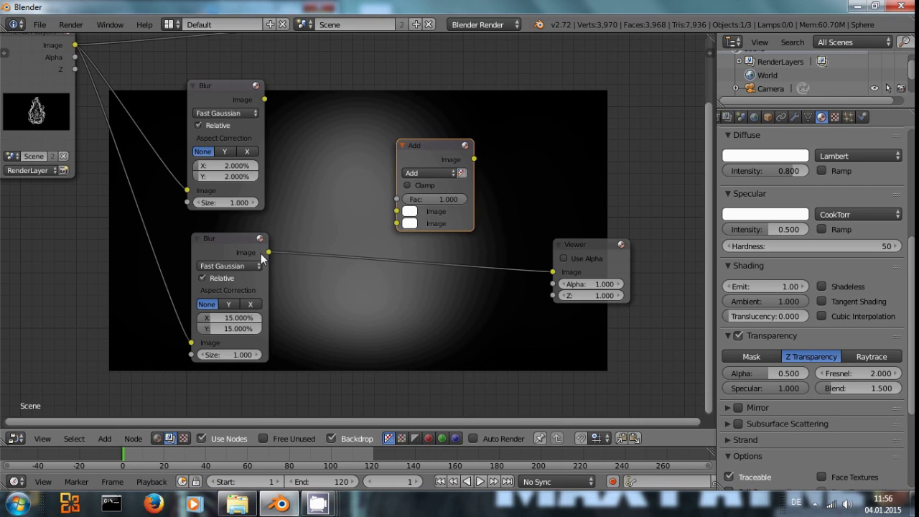
left_click_drag(268, 252, 396, 223)
left_click_drag(265, 99, 397, 211)
left_click(425, 155, "ctrl+shift")
- Reposition the Add, Composite and Viewer nodes for a tidy layout
left_click_drag(425, 155, 339, 159)
middle_click_drag(447, 295, 336, 296)
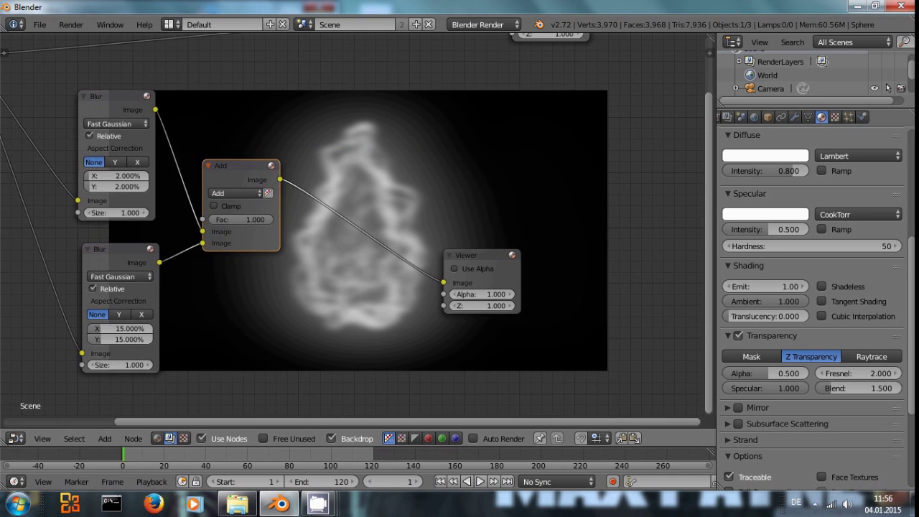
scroll(337, 296, "down", 3)
left_click_drag(464, 81, 478, 67)
left_click_drag(423, 245, 515, 244)
middle_click_drag(516, 247, 550, 255)
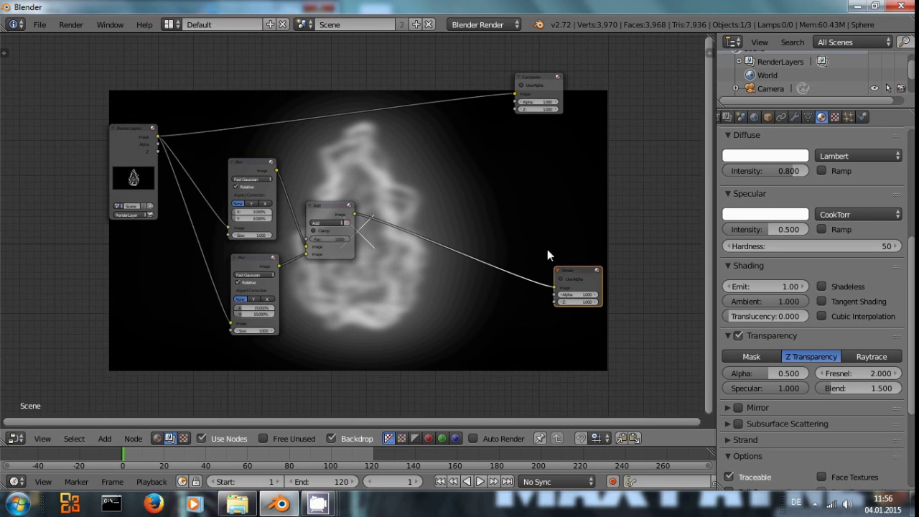
scroll(274, 313, "up", 3)
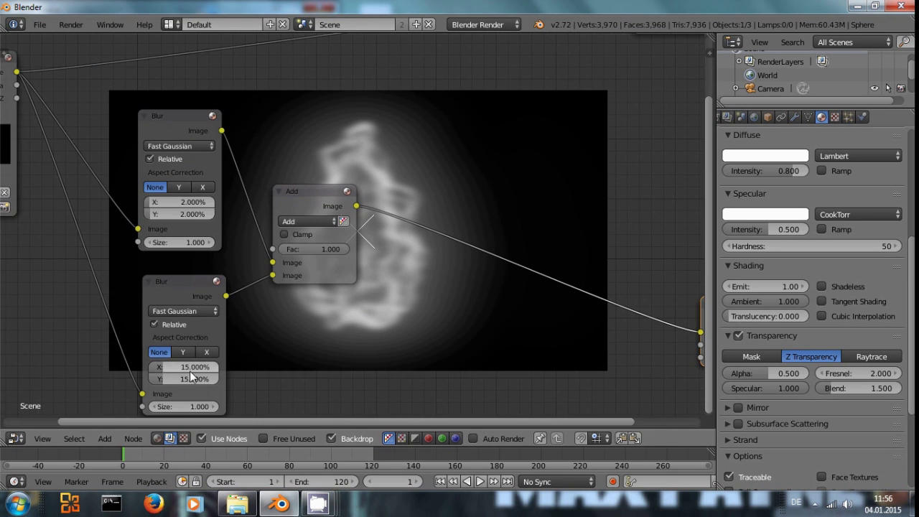
- Reduce the lower Blur node's X and Y size to 10%
left_click(165, 367)
type("10")
key("Return")
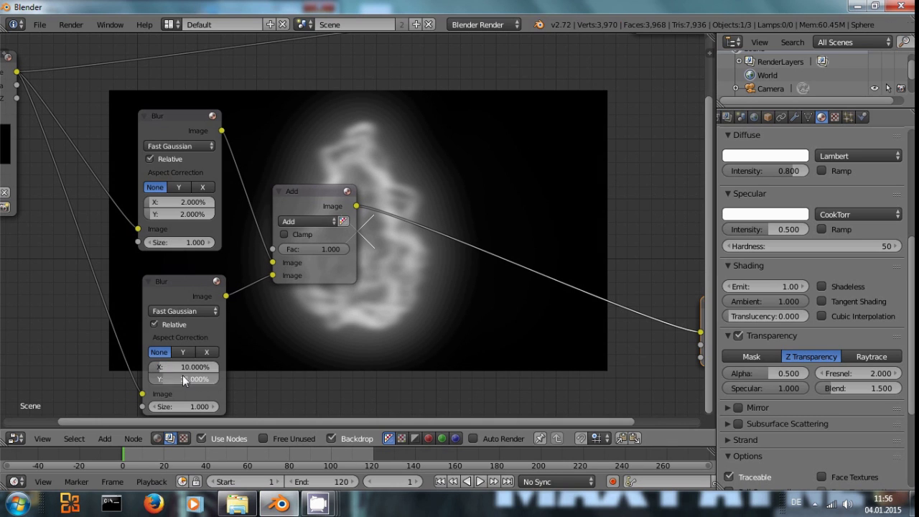
left_click(173, 377)
type("10")
key("Return")
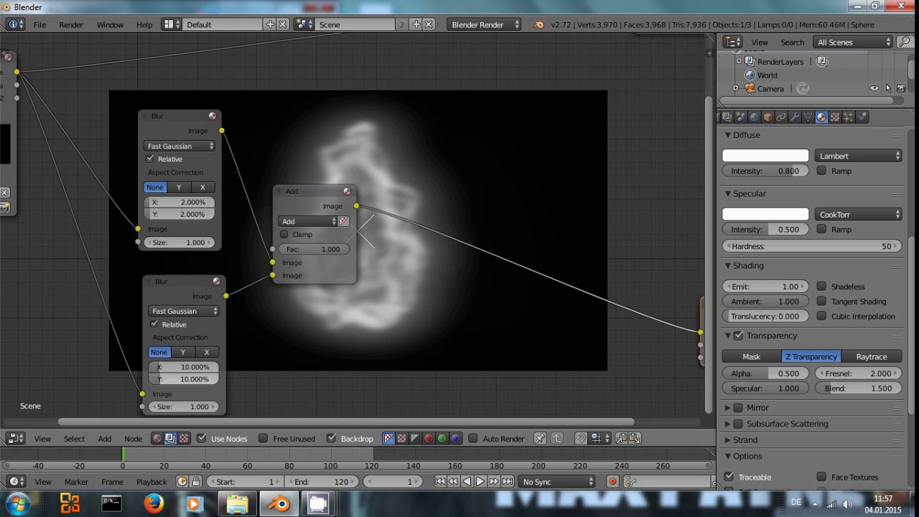
- Set aspect correction to X on both Blur nodes
middle_click_drag(402, 329, 283, 328)
scroll(311, 304, "down", 1)
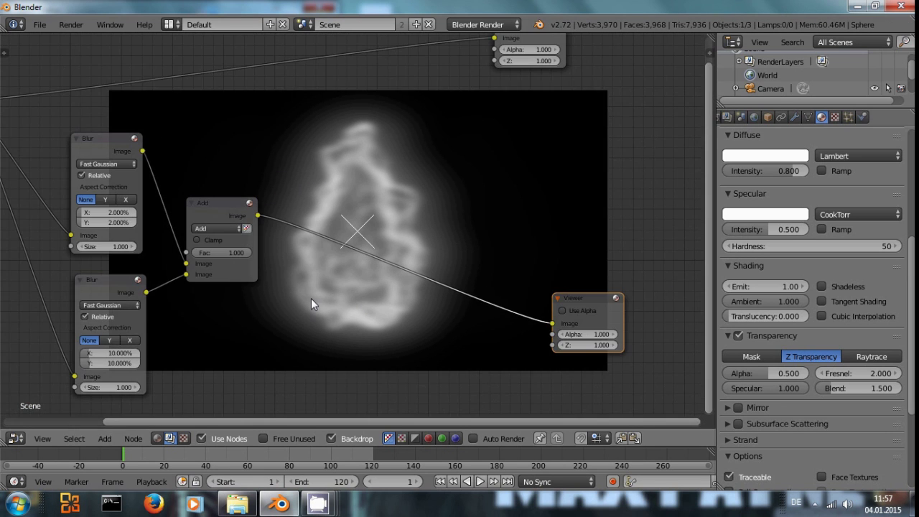
left_click(131, 341)
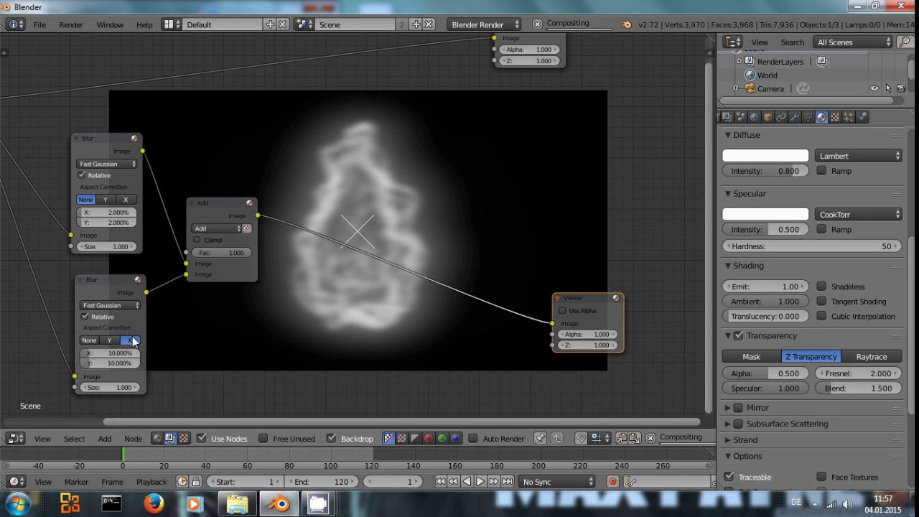
left_click(127, 200)
scroll(297, 271, "down", 1)
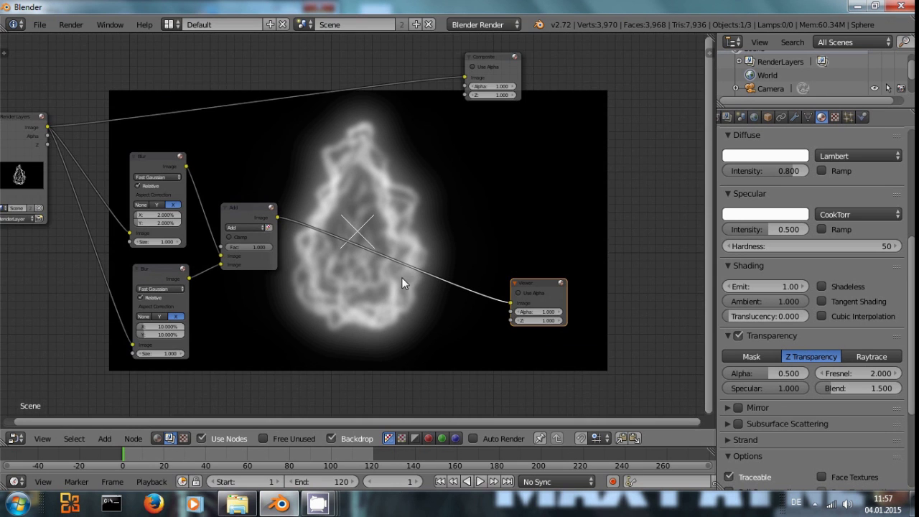
- Move the Composite node up-right and the first Add node lower to make room
middle_click_drag(395, 280, 437, 299)
middle_click_drag(445, 179, 392, 211)
left_click_drag(480, 115, 545, 107)
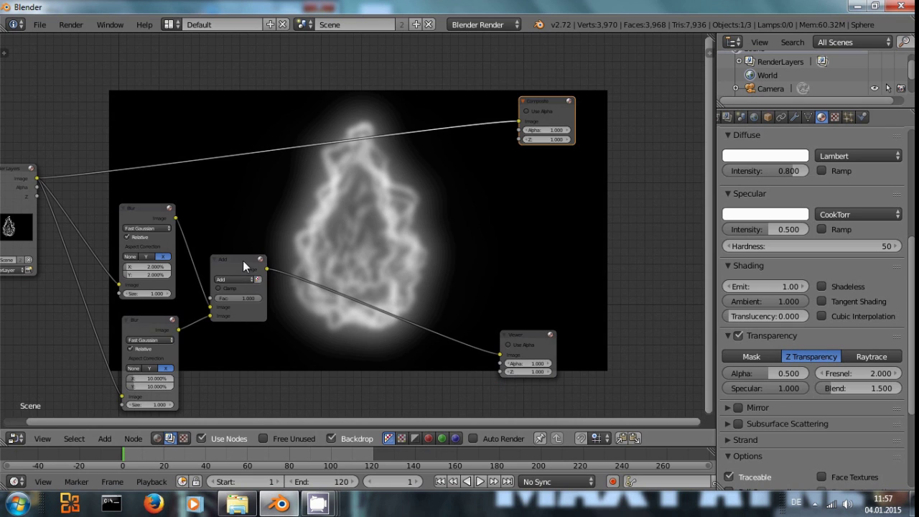
left_click_drag(242, 261, 240, 277)
scroll(331, 239, "down", 1)
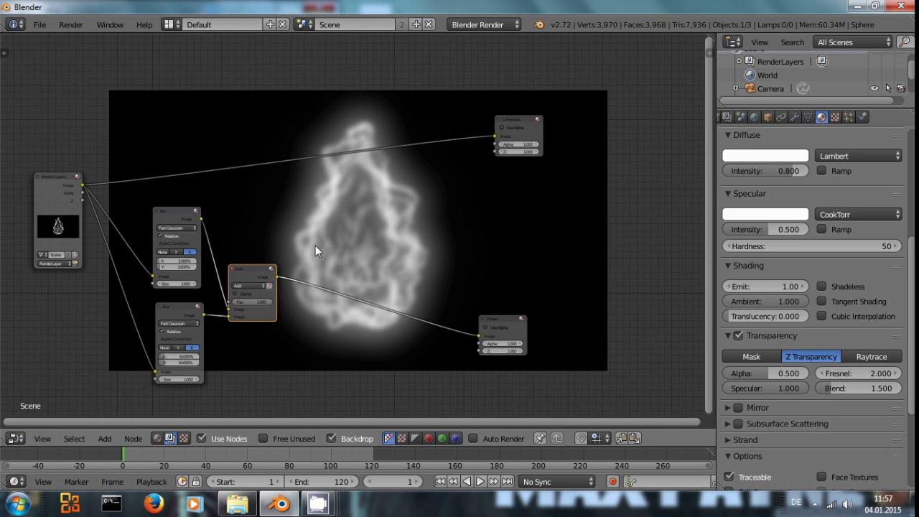
scroll(744, 119, "up", 1)
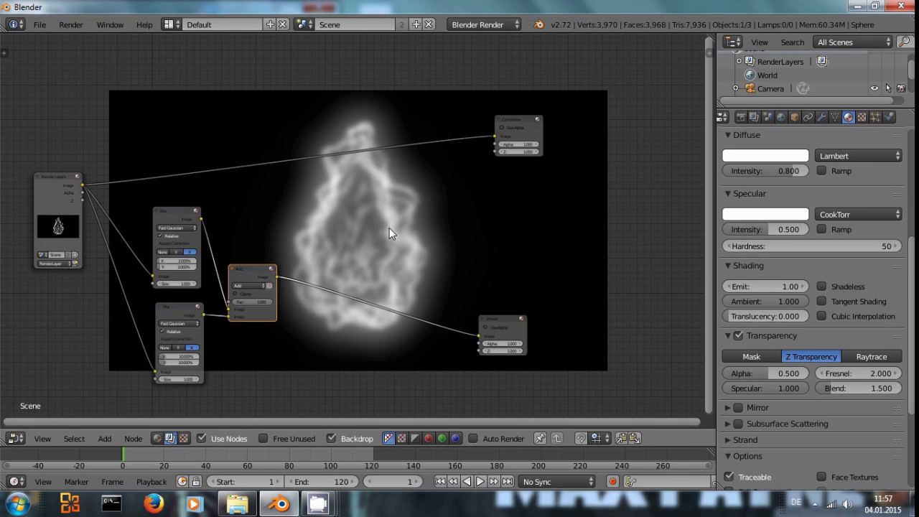
scroll(389, 228, "up", 1)
scroll(374, 185, "up", 1)
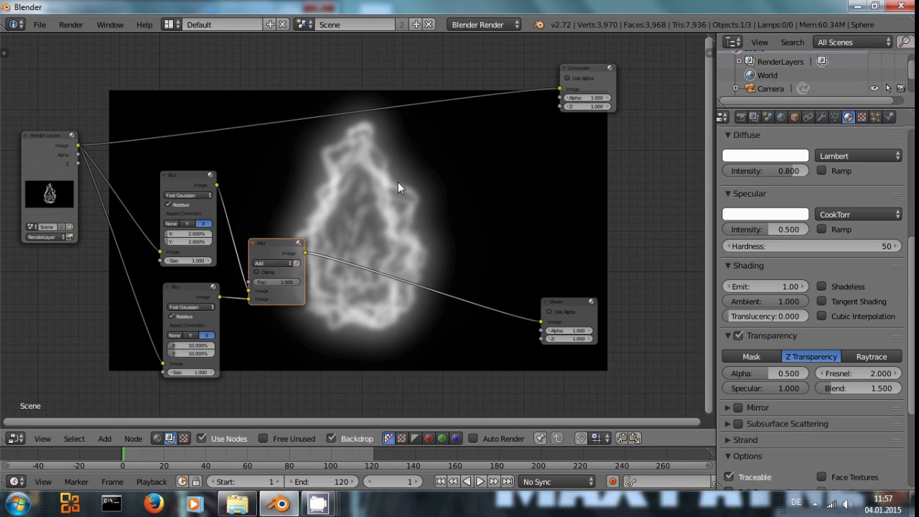
- Add a second Mix node set to Add, combining the first Add result with the raw render
key("shift+a")
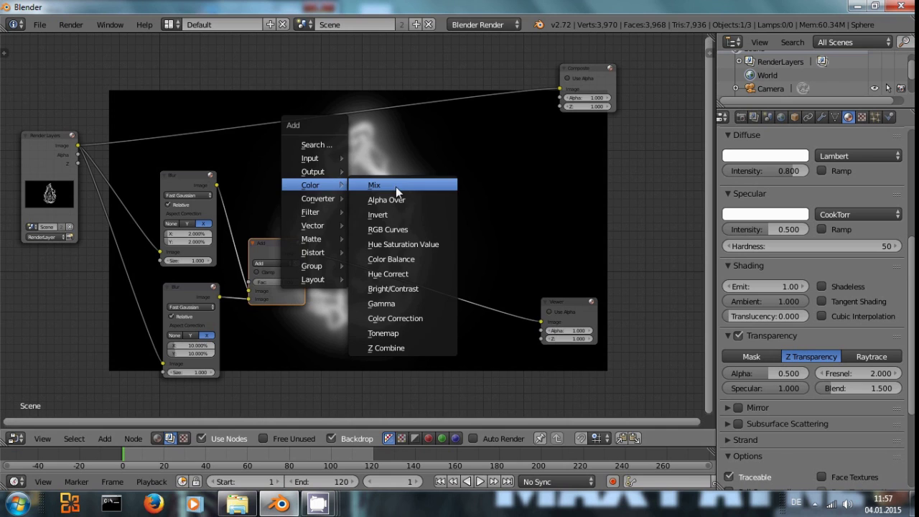
left_click(369, 181)
left_click(431, 178)
left_click(454, 196)
left_click(447, 181)
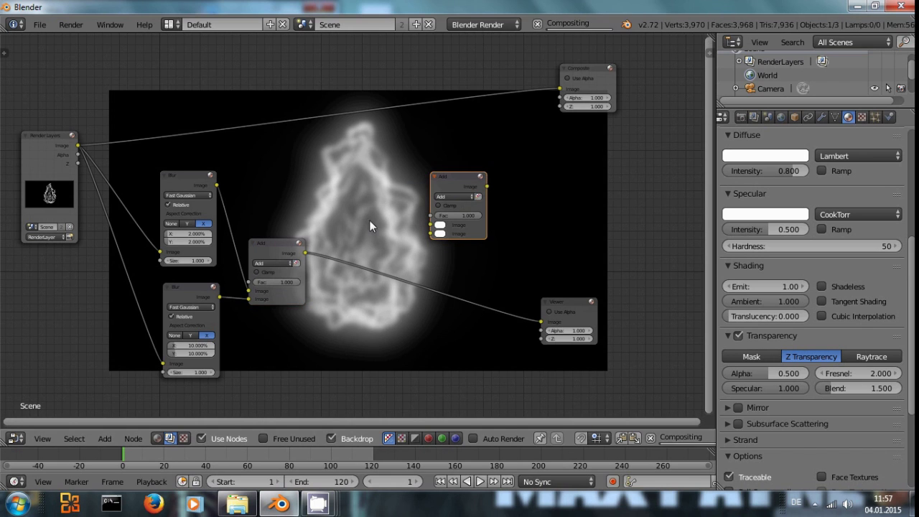
left_click_drag(305, 253, 431, 233)
left_click_drag(76, 146, 433, 224)
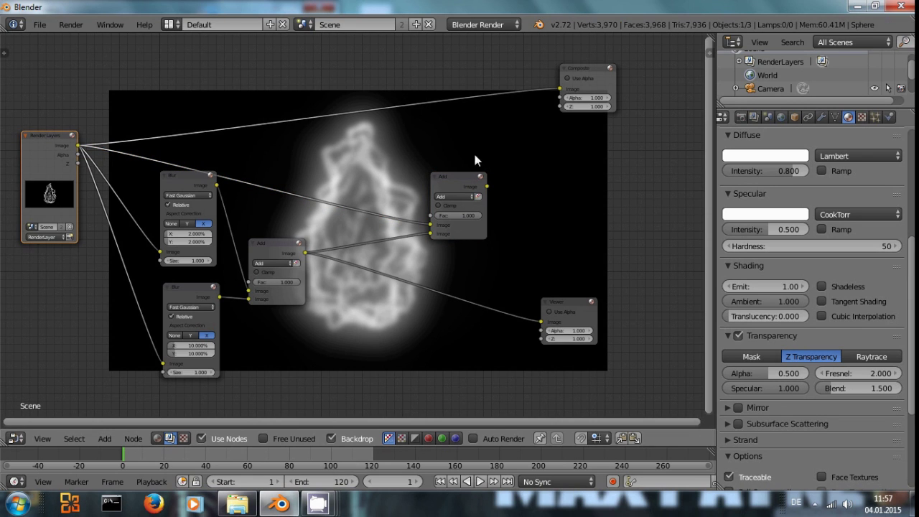
left_click(465, 172, "ctrl+shift")
- Rearrange the Viewer and Composite nodes and feed the new Add output into Composite
left_click_drag(463, 173, 423, 203)
middle_click_drag(412, 337, 266, 390)
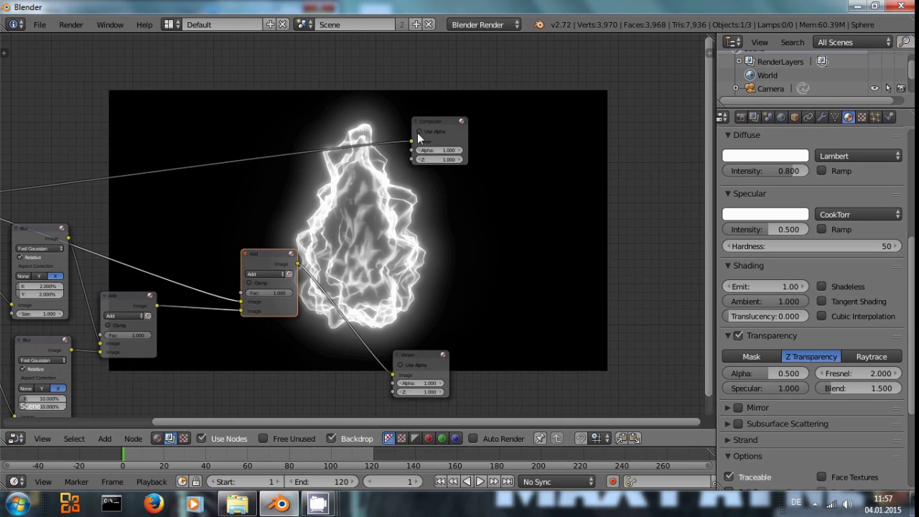
left_click_drag(439, 122, 473, 102)
left_click_drag(426, 355, 554, 293)
left_click_drag(463, 108, 569, 162)
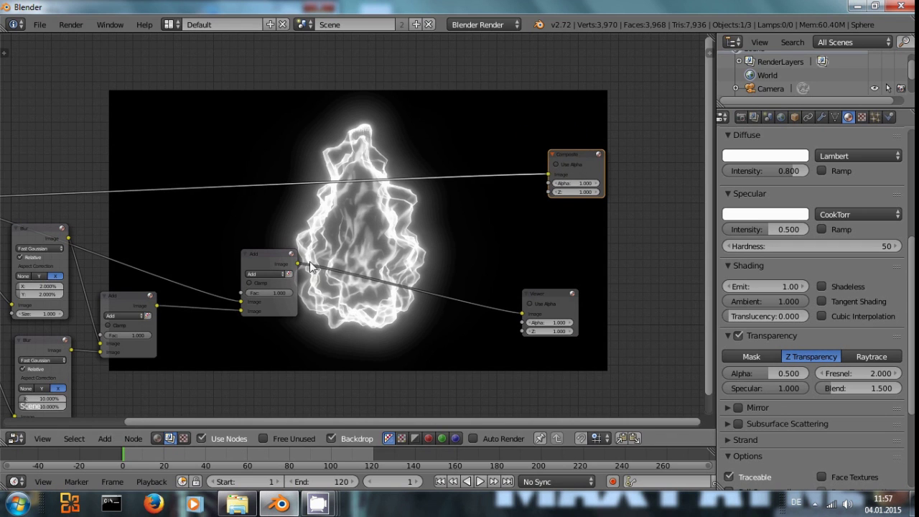
left_click_drag(299, 267, 550, 175)
scroll(582, 175, "up", 1)
middle_click_drag(479, 255, 560, 203)
- Set the Energy material's diffuse colour to red and render the frame with F12
left_click_drag(303, 206, 251, 196)
scroll(656, 182, "up", 1)
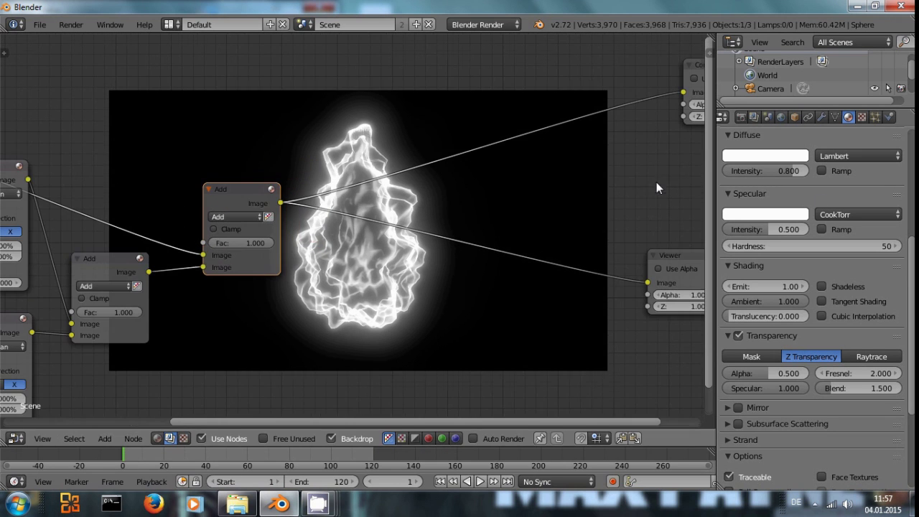
scroll(754, 178, "up", 2)
scroll(795, 215, "up", 4)
left_click(767, 287)
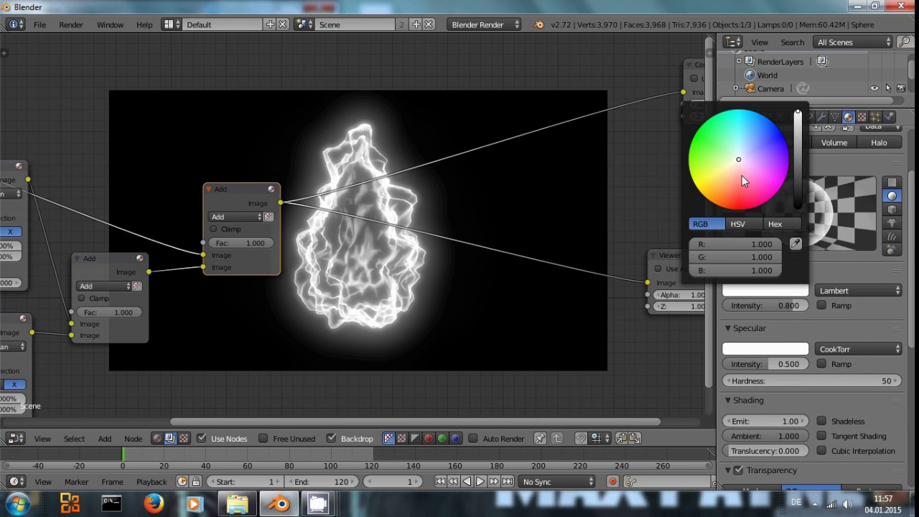
left_click_drag(738, 169, 735, 231)
key("F12")
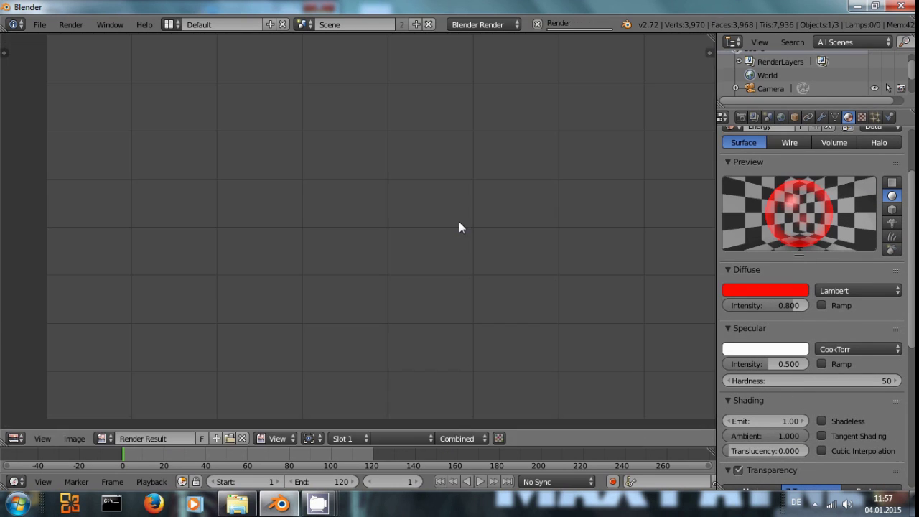
- Change the diffuse colour away from red, toward yellow and white, and render again
scroll(491, 226, "up", 2)
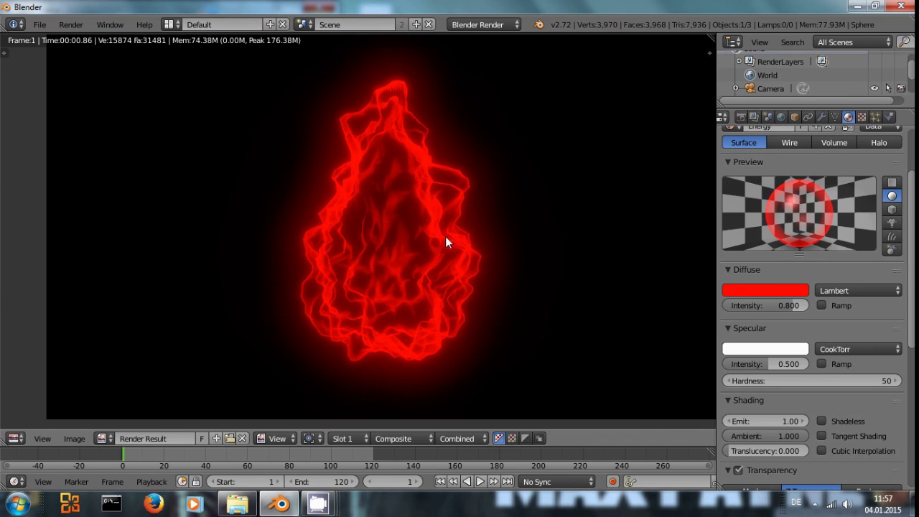
key("Escape")
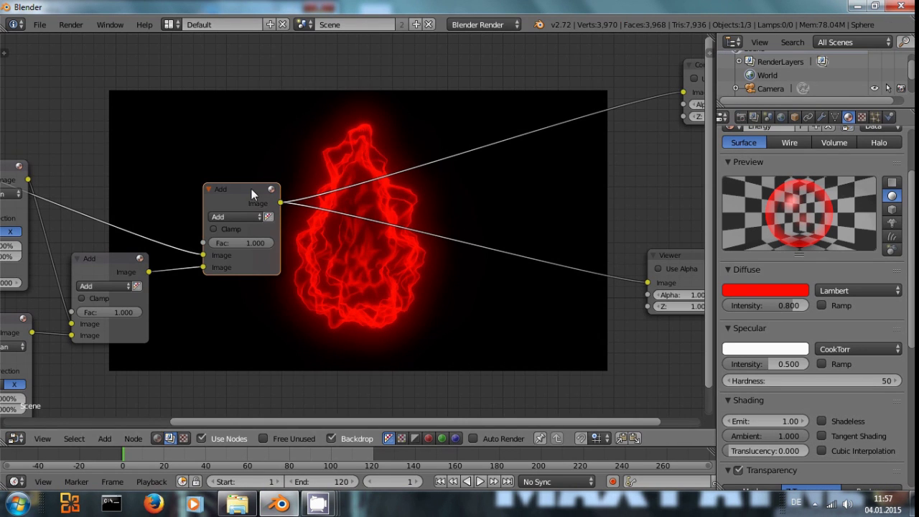
left_click_drag(252, 189, 316, 154)
left_click(744, 289)
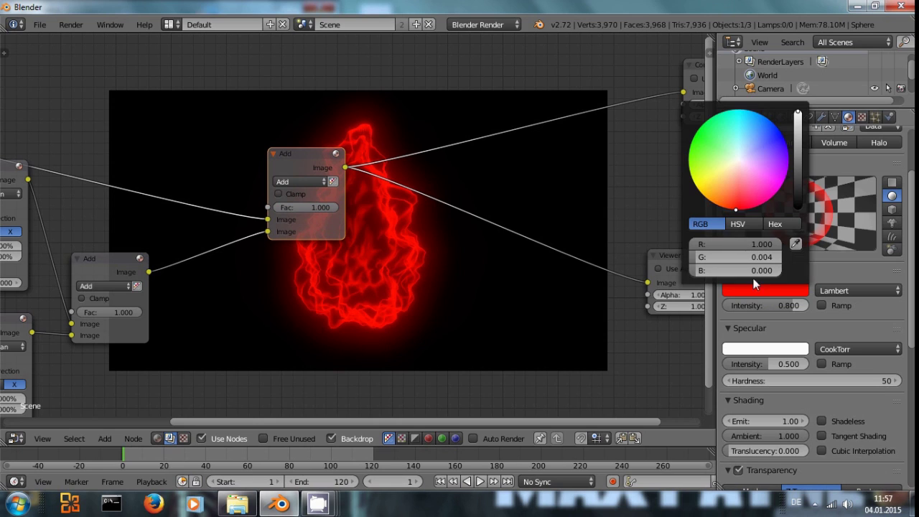
left_click_drag(720, 253, 862, 266)
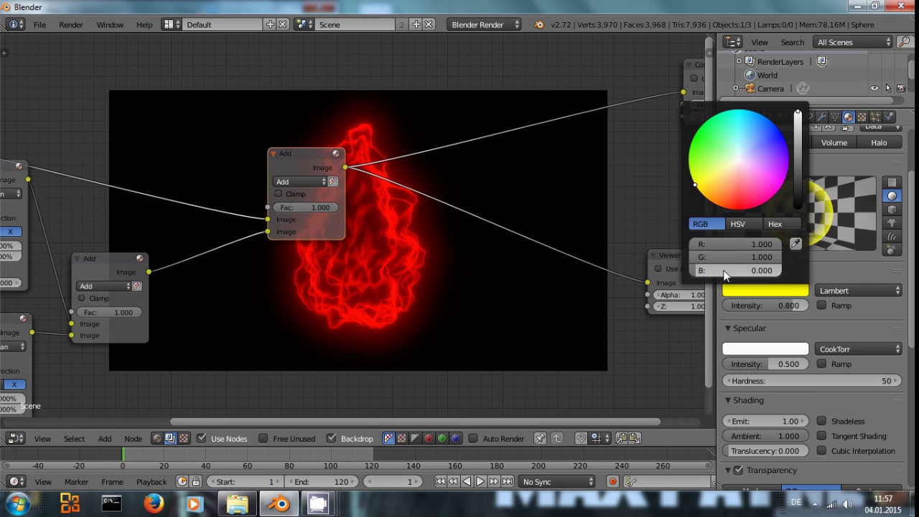
left_click_drag(691, 271, 783, 271)
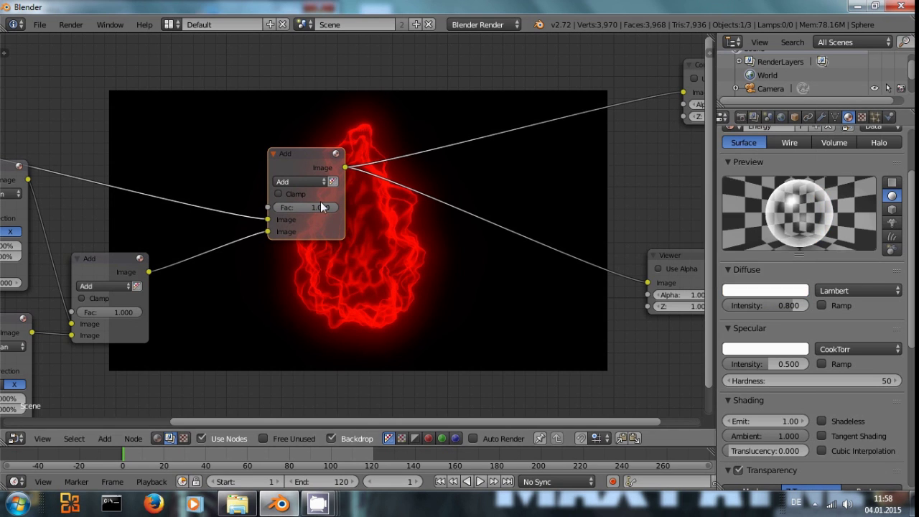
key("F12")
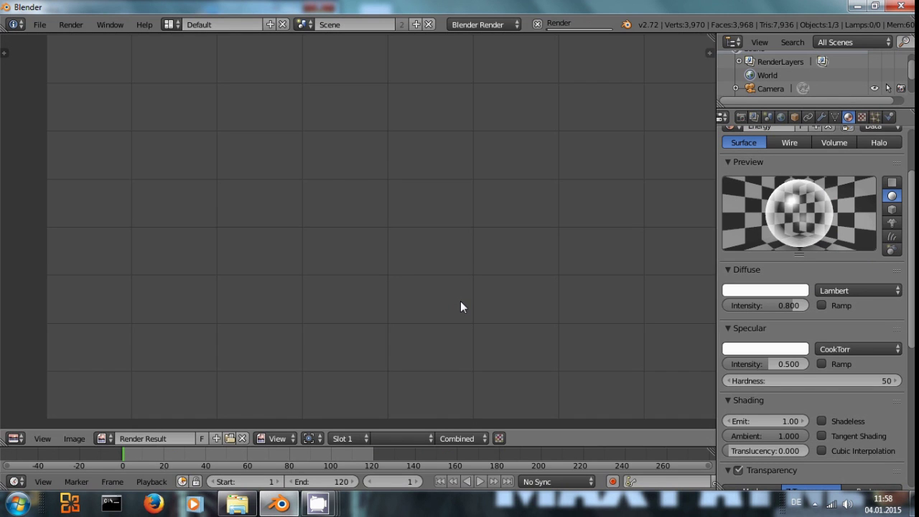
- Back in the node graph, insert an RGB Curves node onto the Viewer link
key("Escape")
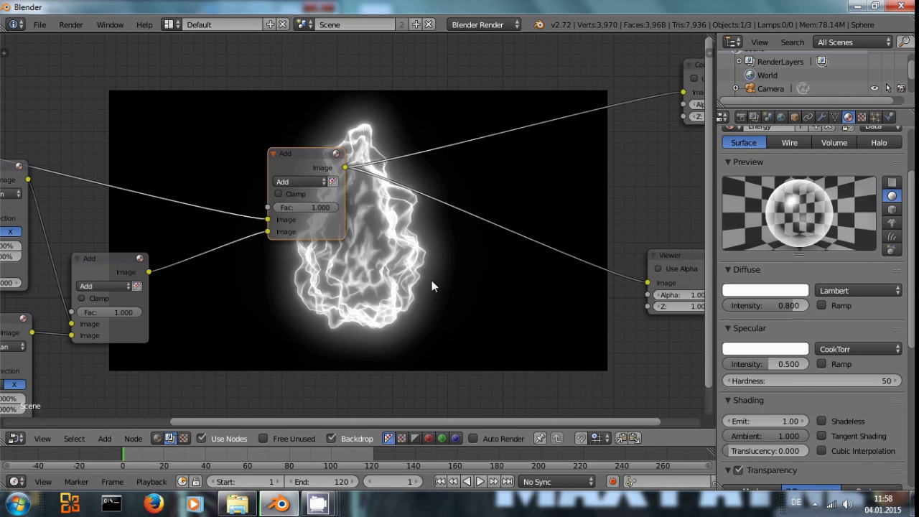
key("shift+a")
mouse_move(376, 236)
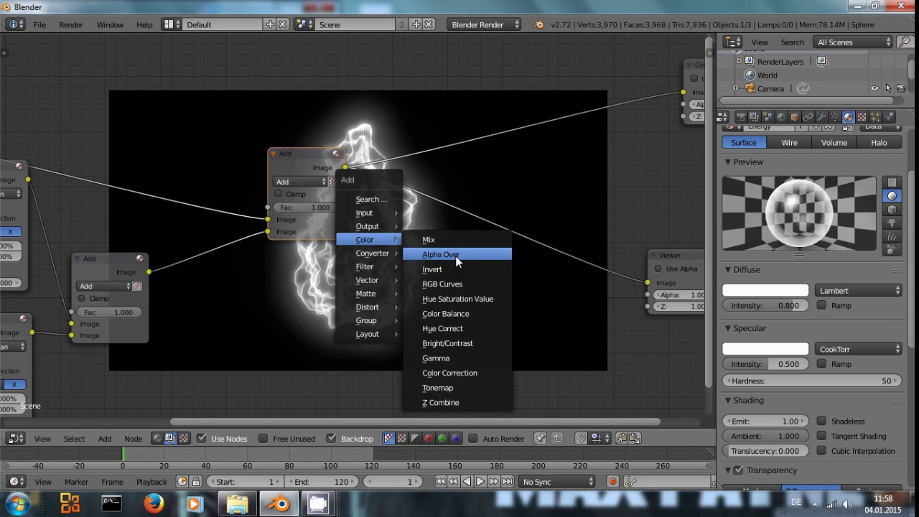
left_click(456, 285)
left_click(425, 222)
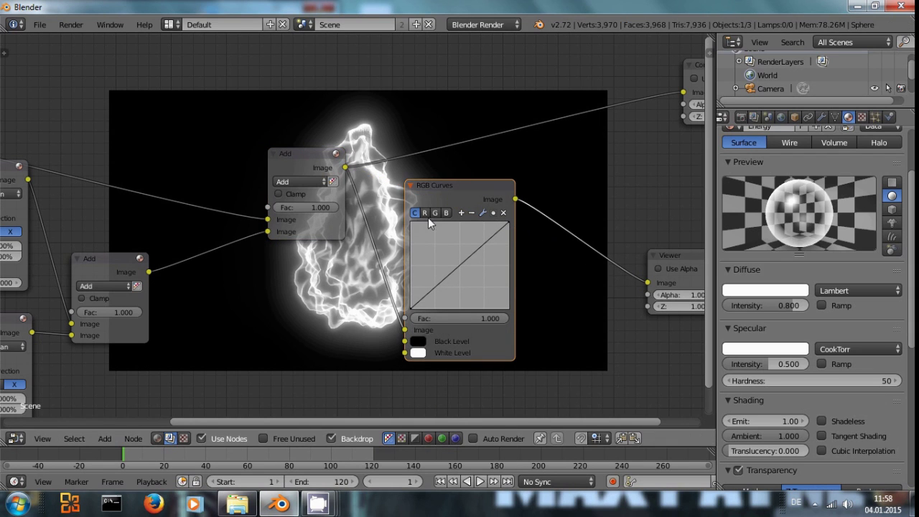
- Add a point on the blue curve and bend the red curve down slightly
left_click(425, 214)
left_click(445, 213)
left_click(458, 261)
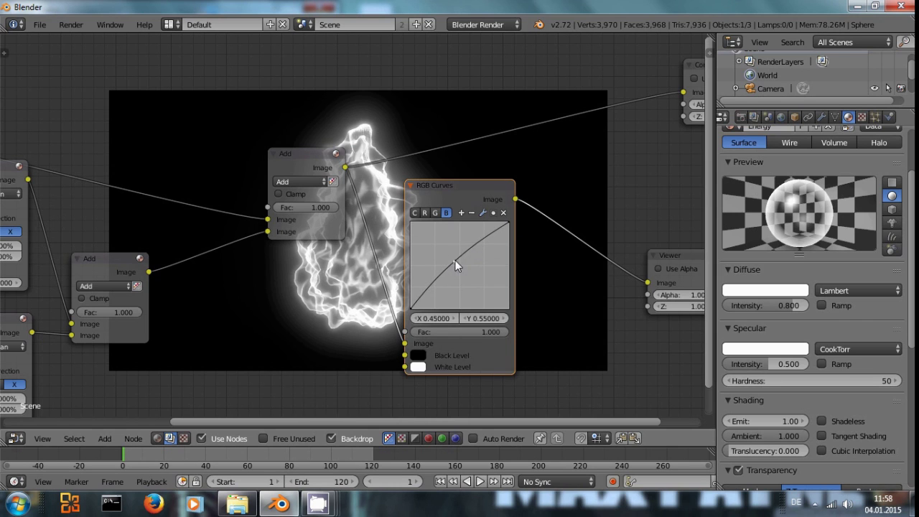
left_click(425, 213)
left_click_drag(460, 270, 464, 275)
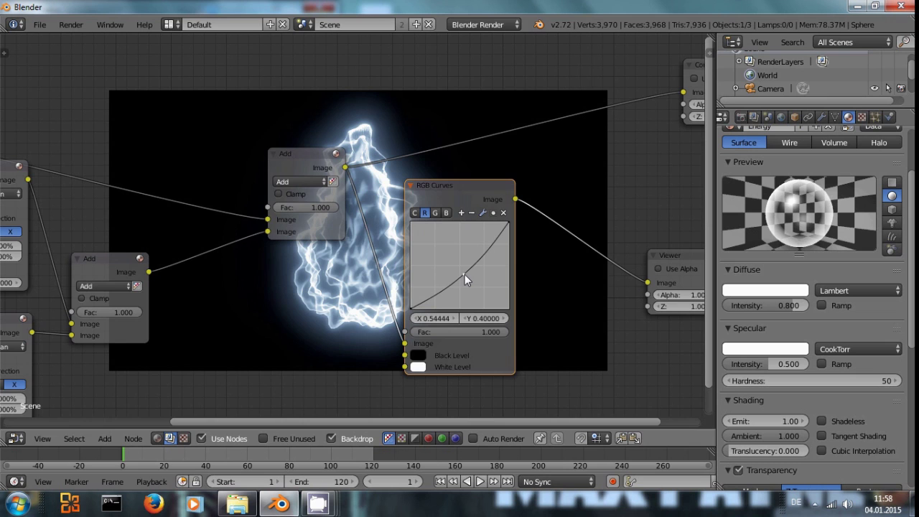
middle_click_drag(550, 287, 460, 279)
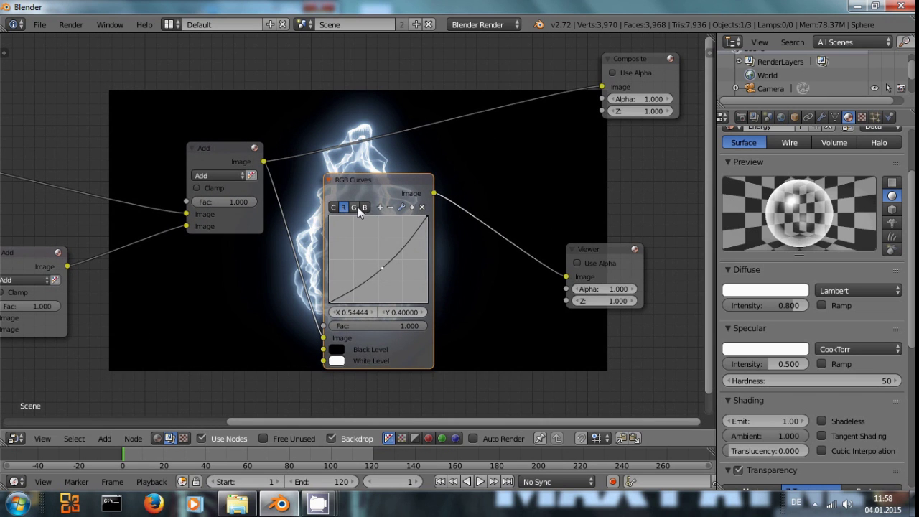
- Lift a new point on the green curve and pull the red curve further down
left_click(357, 208)
left_click(381, 256)
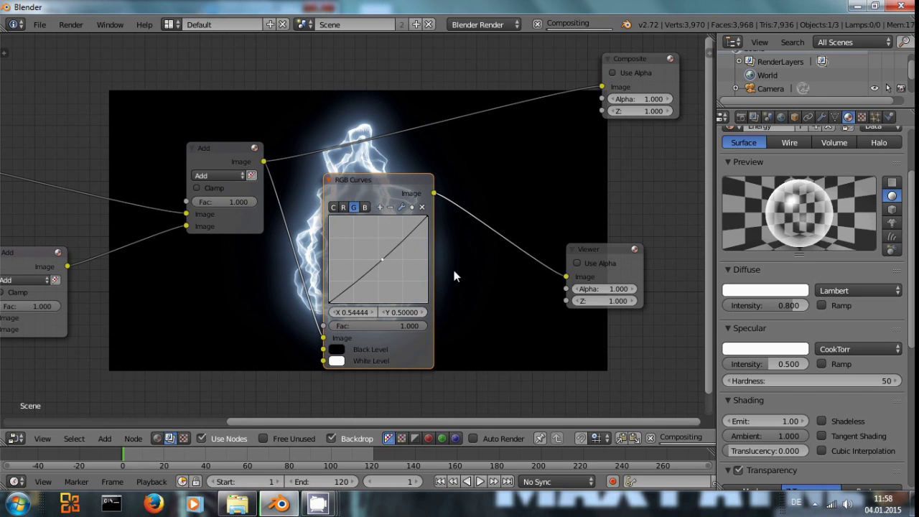
middle_click_drag(490, 284, 450, 307)
left_click_drag(343, 283, 334, 269)
left_click(327, 231)
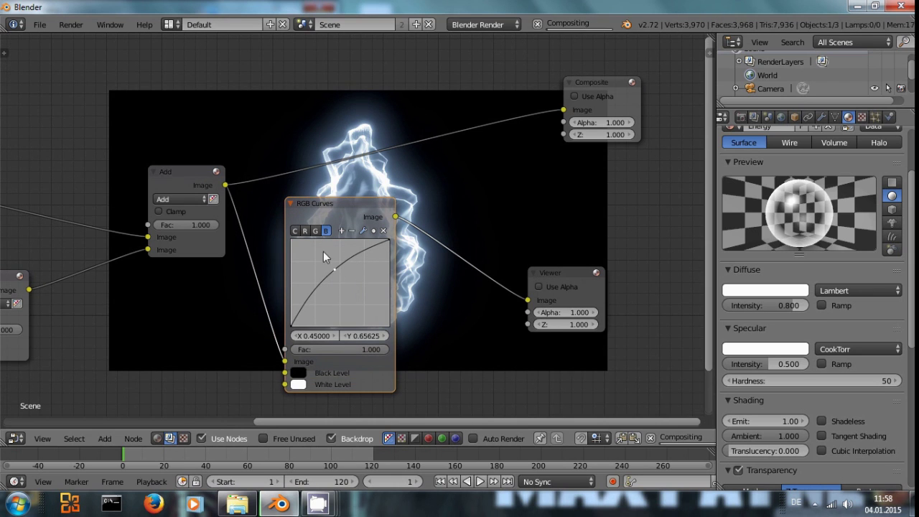
left_click(305, 230)
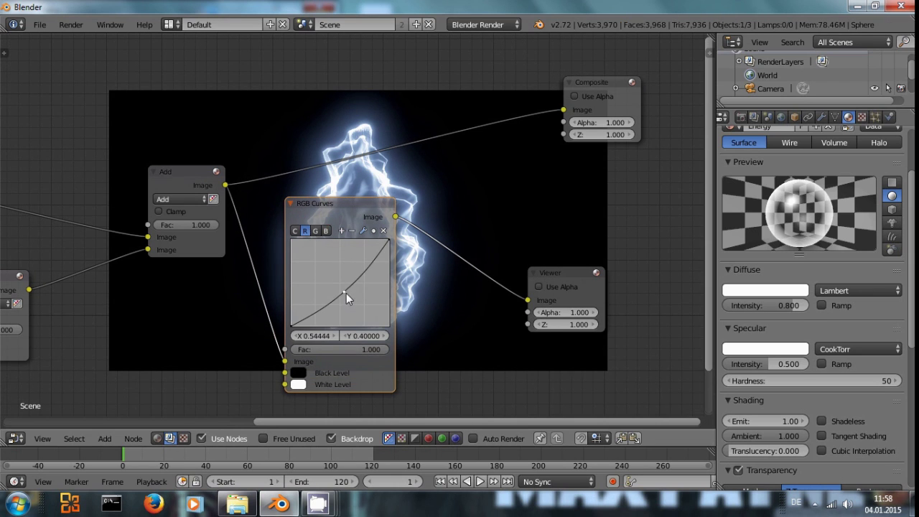
left_click_drag(347, 285, 347, 306)
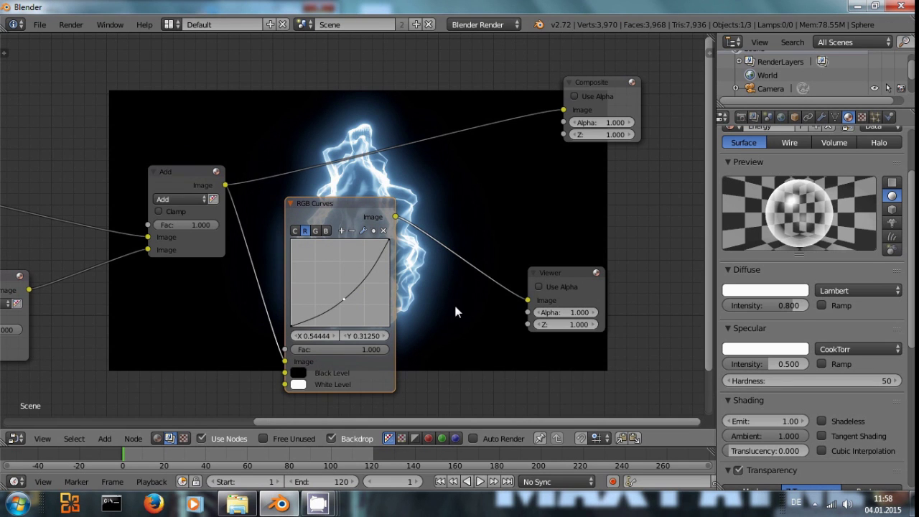
middle_click_drag(459, 308, 312, 281)
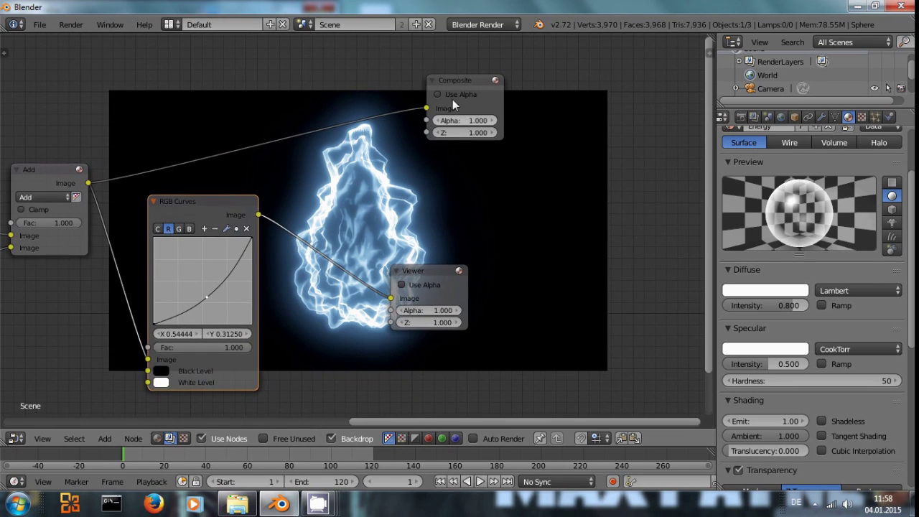
- Connect the RGB Curves output to Composite and place the Viewer node below Composite
left_click_drag(466, 89, 516, 108)
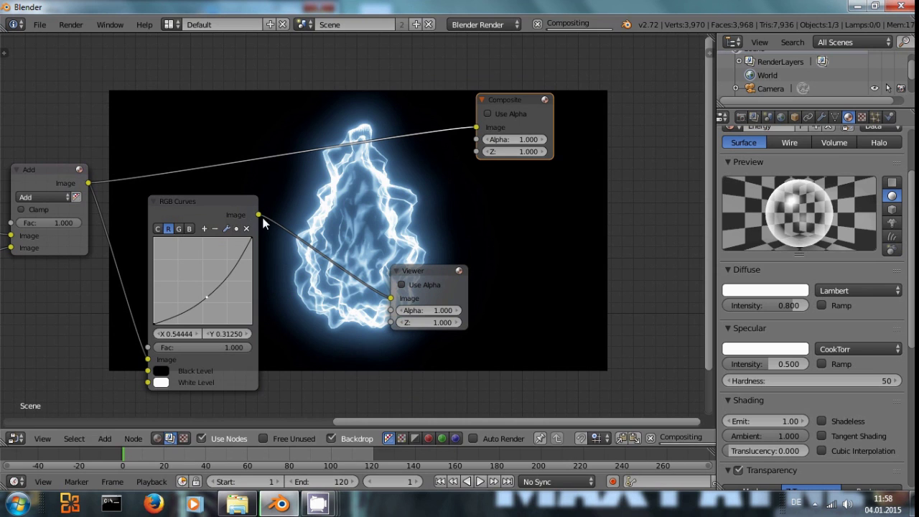
left_click_drag(258, 214, 481, 135)
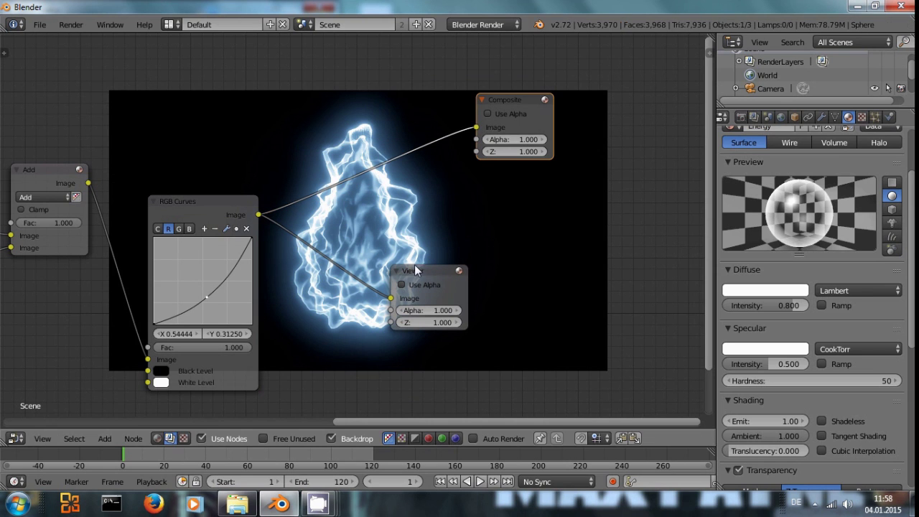
left_click_drag(423, 271, 504, 213)
middle_click_drag(448, 216, 424, 182)
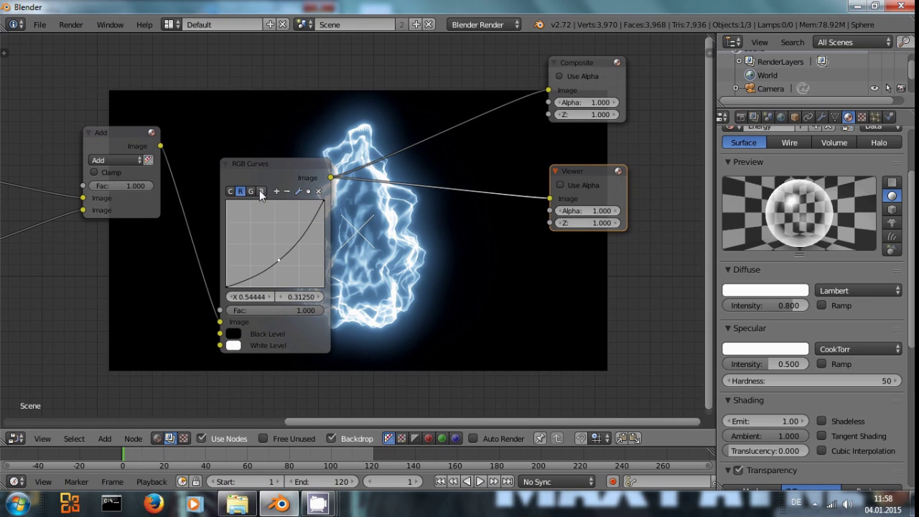
- Review the blue and red channel curves of the RGB Curves node
left_click(261, 190)
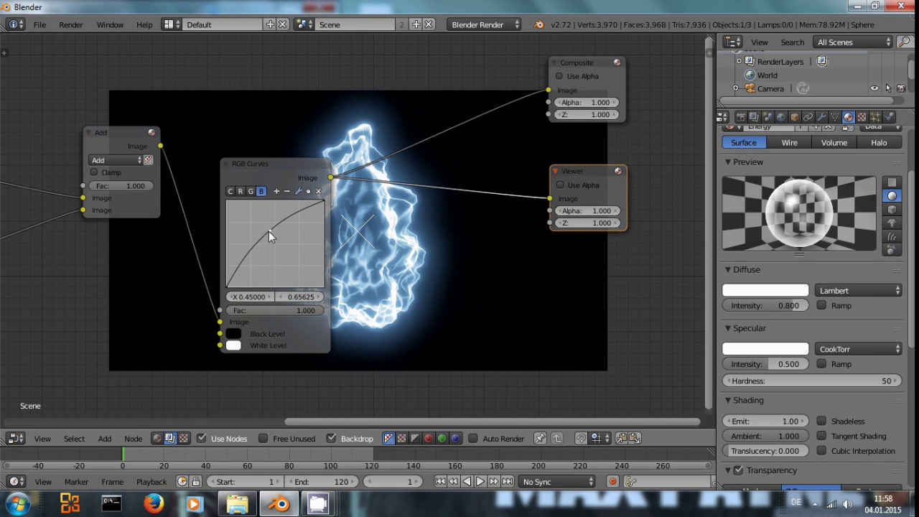
left_click(241, 191)
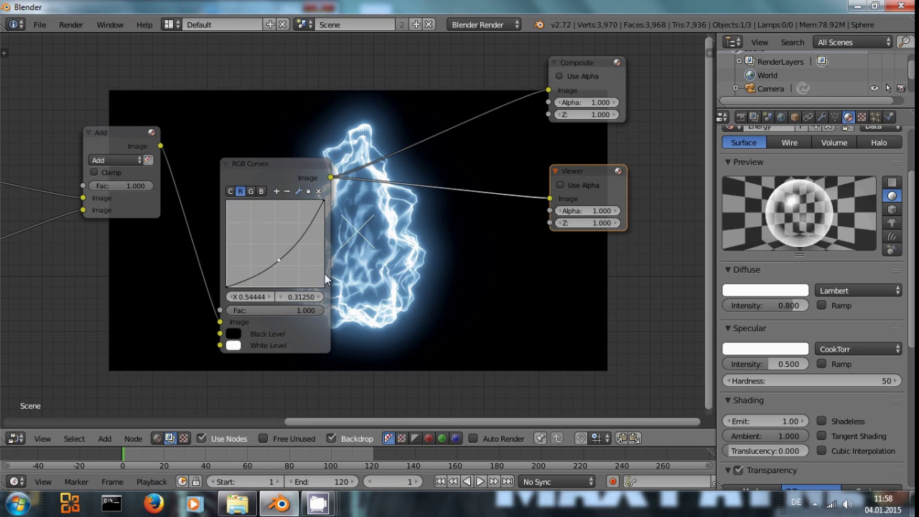
scroll(381, 265, "right", 3, "ctrl")
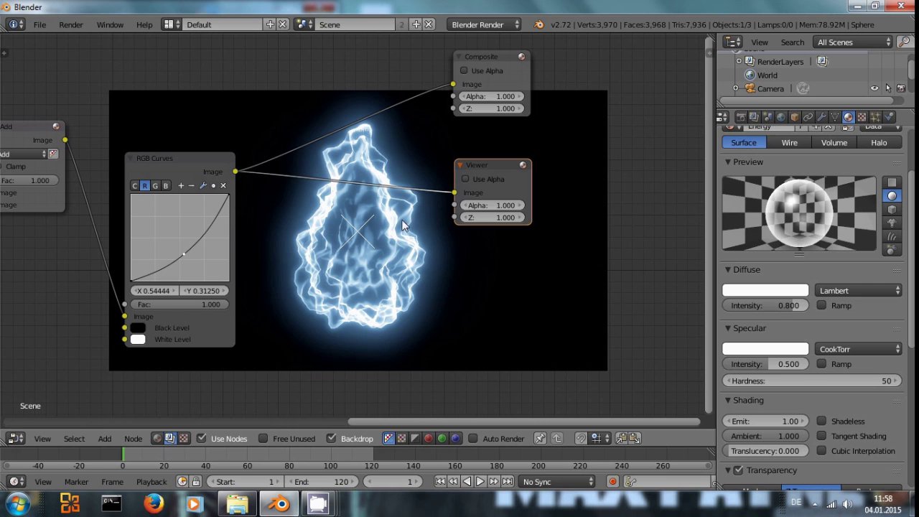
scroll(404, 235, "down", 1)
scroll(404, 234, "up", 2)
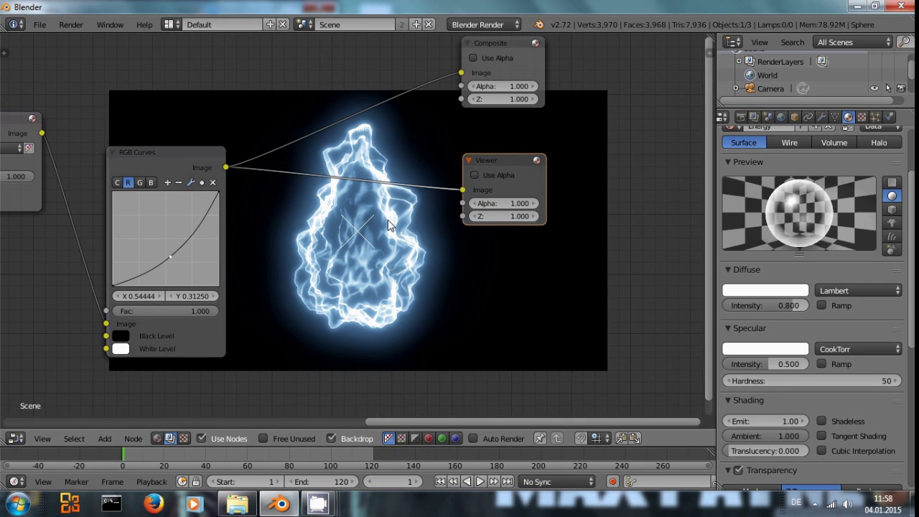
scroll(431, 199, "left", 3, "ctrl")
scroll(435, 252, "down", 2)
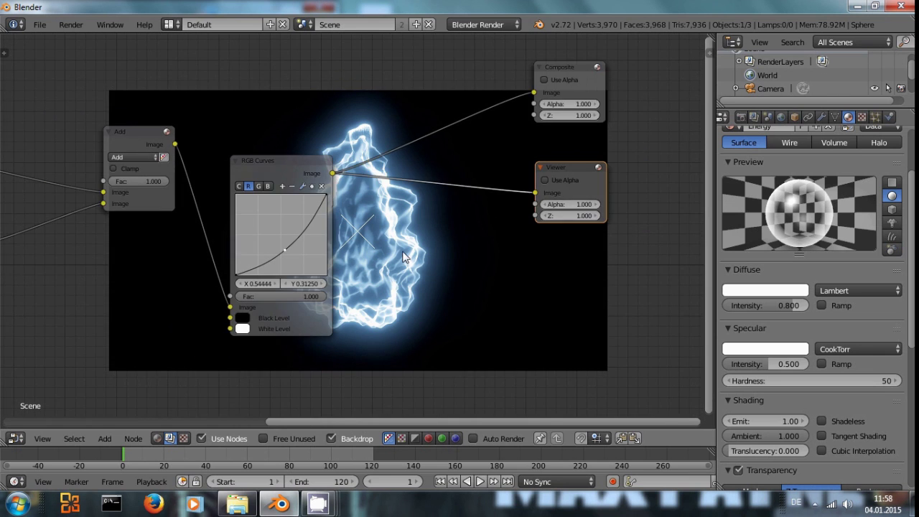
scroll(404, 257, "down", 3)
- Switch to the Video Editing layout and add the current scene as a sequencer strip
left_click(168, 25)
left_click(193, 156)
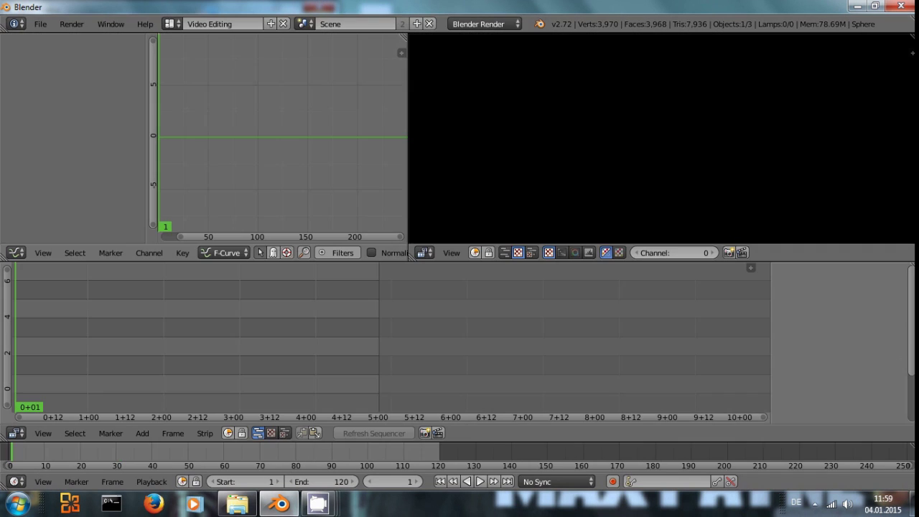
left_click(153, 433)
mouse_move(163, 431)
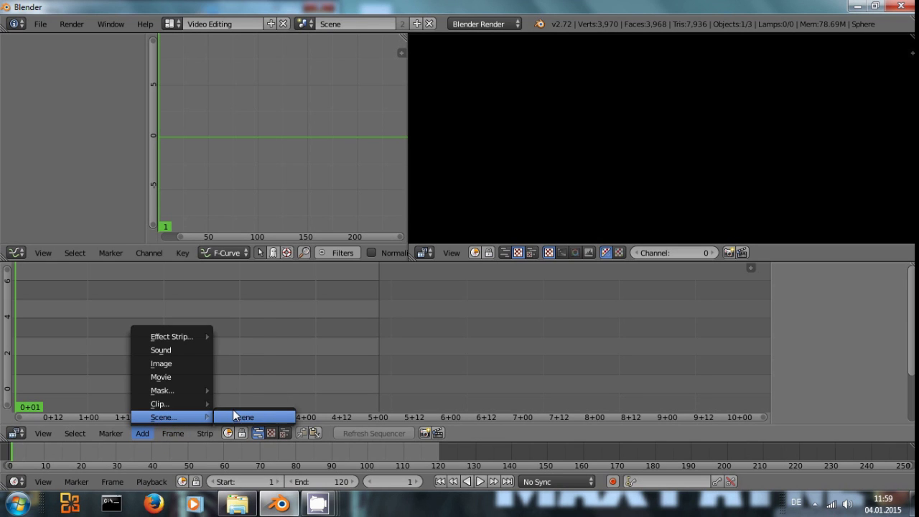
left_click(233, 417)
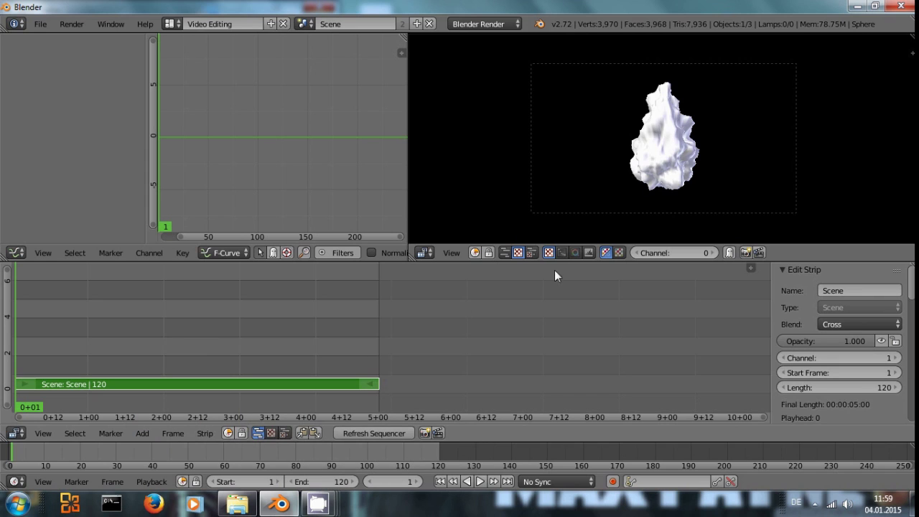
- Turn off Open GL Preview so the preview shows the rendered glow
key("n")
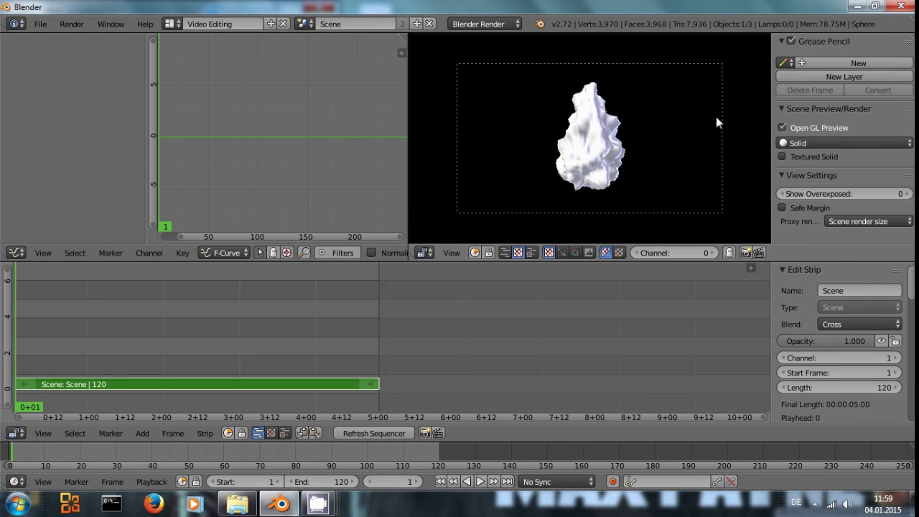
left_click(783, 128)
key("n")
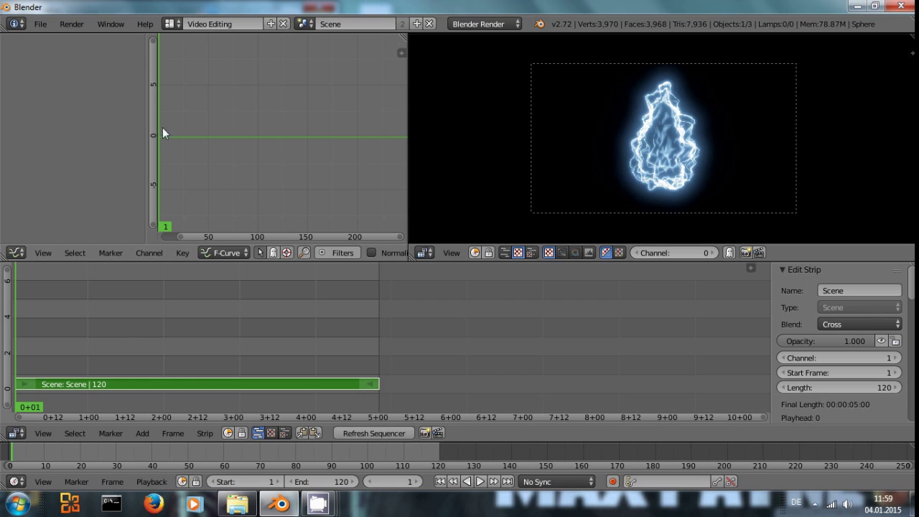
- Turn the graph area into render properties and set Resolution to 50%
left_click(16, 253)
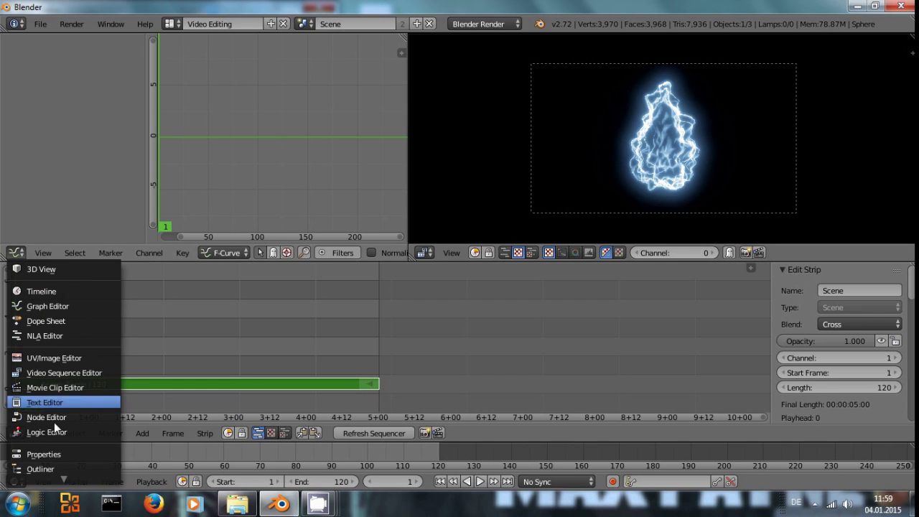
left_click(60, 455)
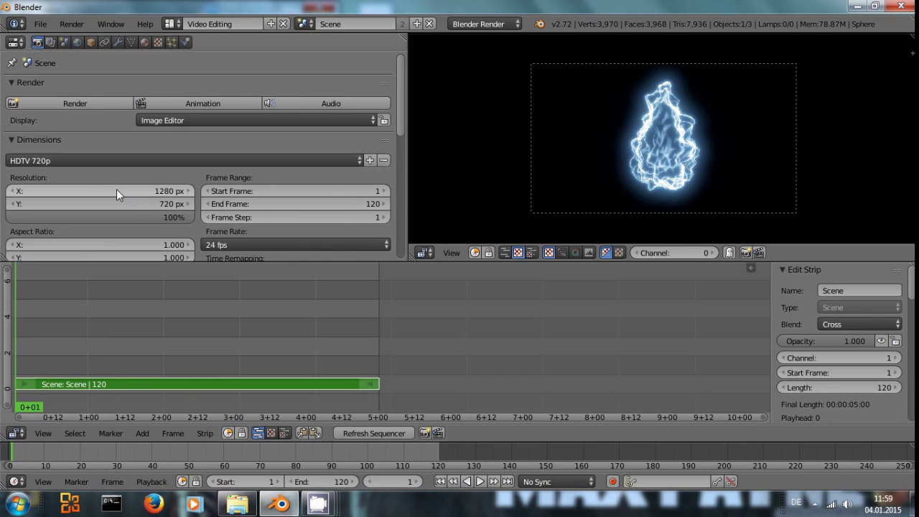
left_click(155, 217)
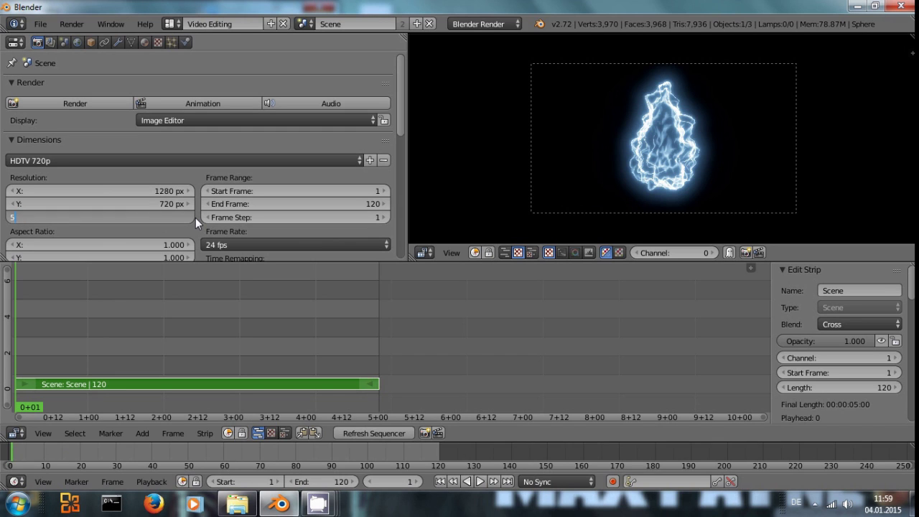
type("50")
key("Return")
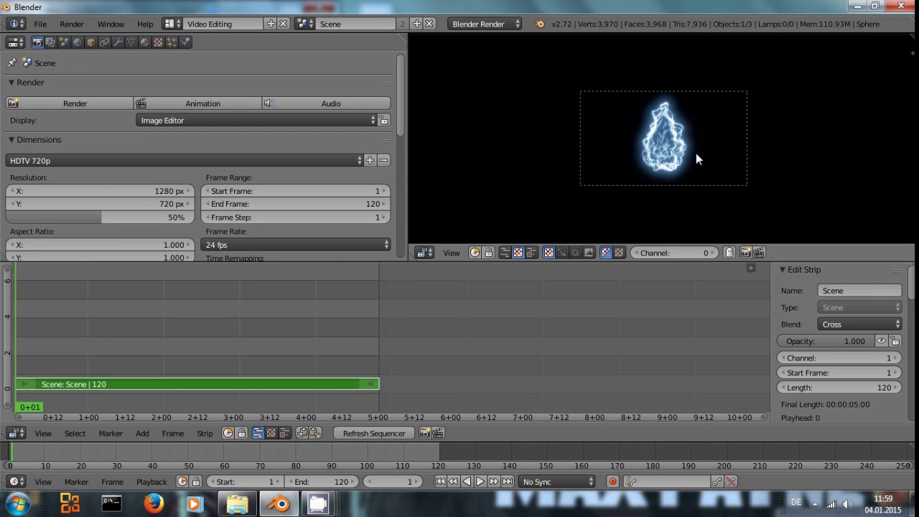
scroll(696, 153, "up", 3)
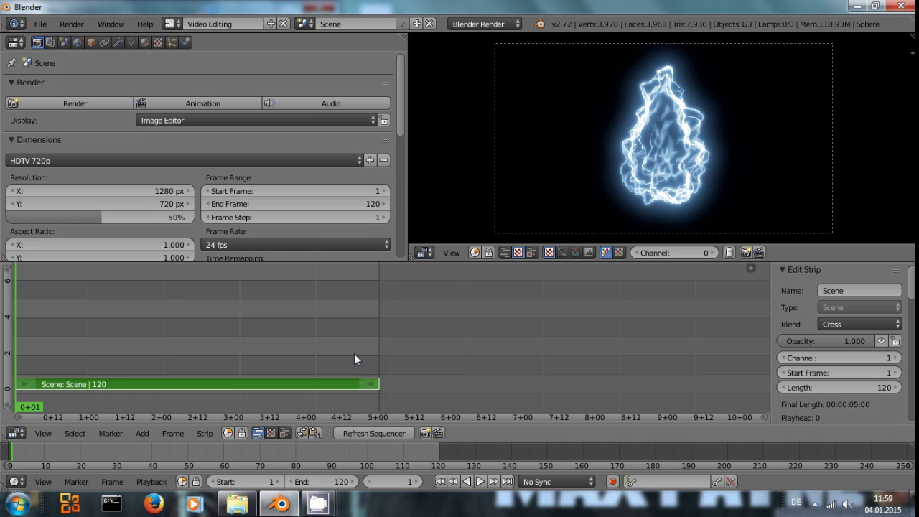
- Play the Scene strip with Alt+A, stop, rewind to frame one, and replay it
key("alt+a")
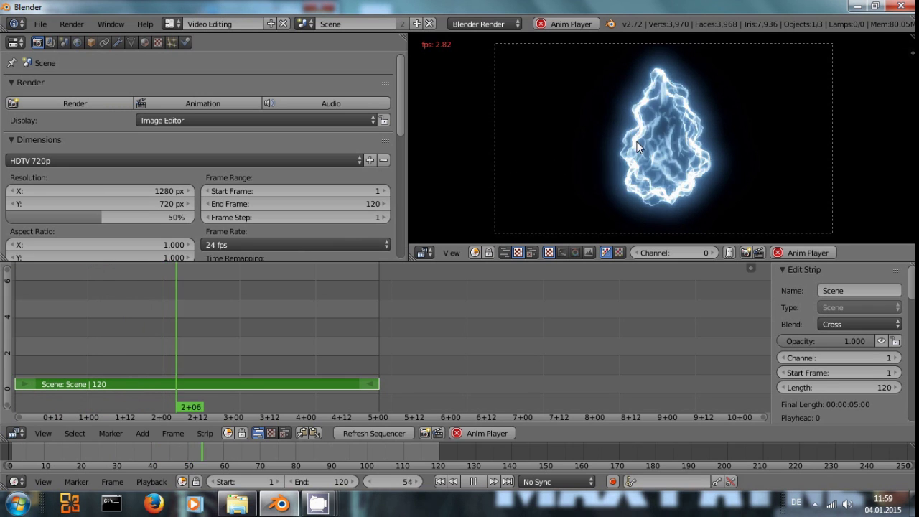
key("alt+a")
key("shift+Left")
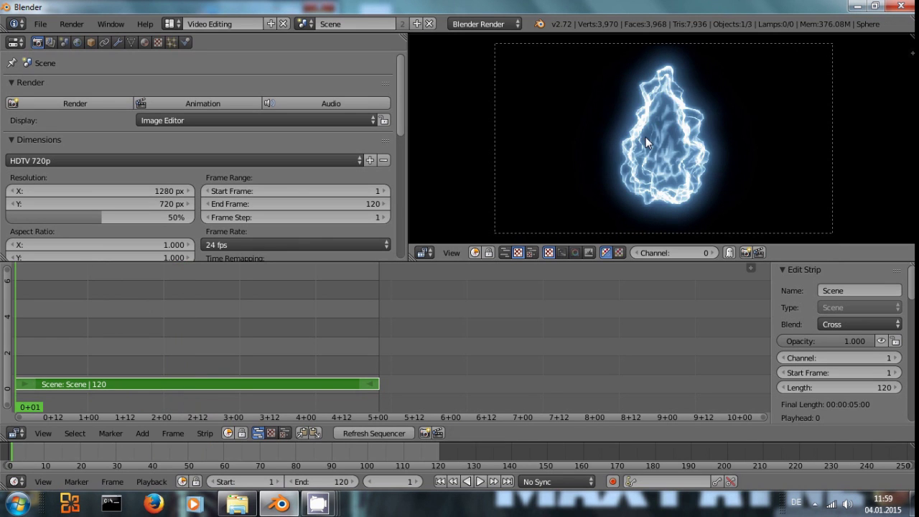
key("alt+a")
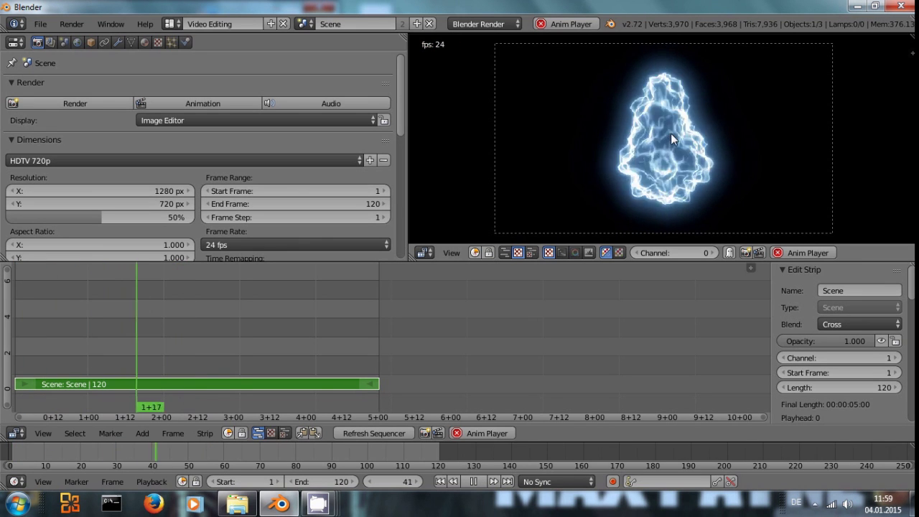